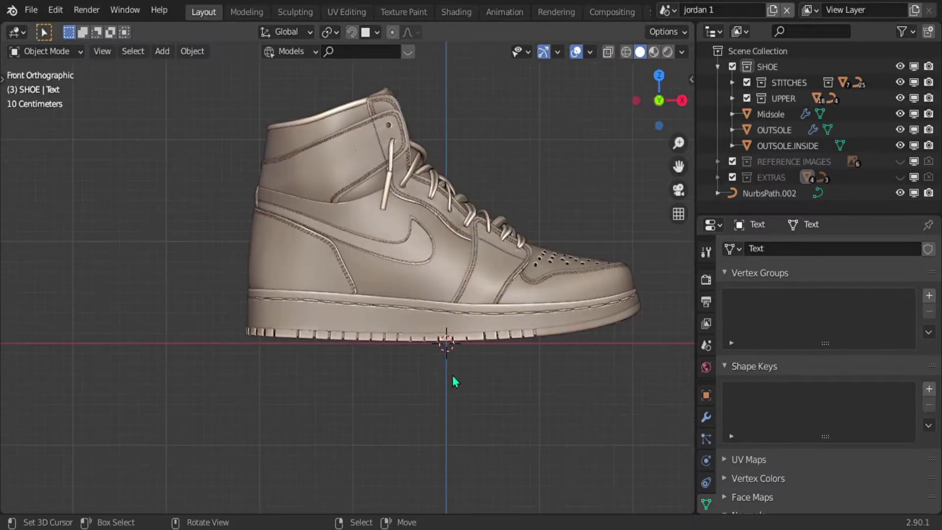
Switch the 3D viewport to rendered shading and hide the viewport overlays.
middle_click_drag(451, 376, 405, 376, "shift")
key("z")
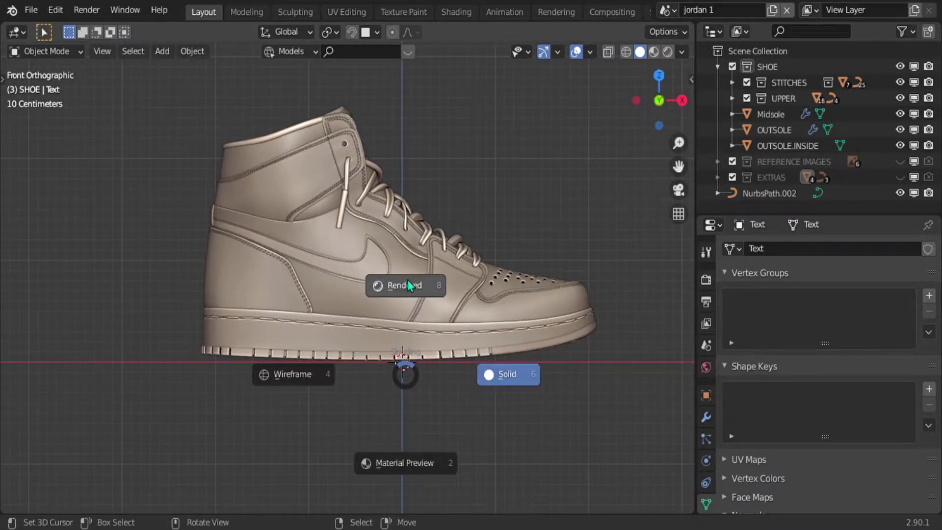
left_click(408, 283)
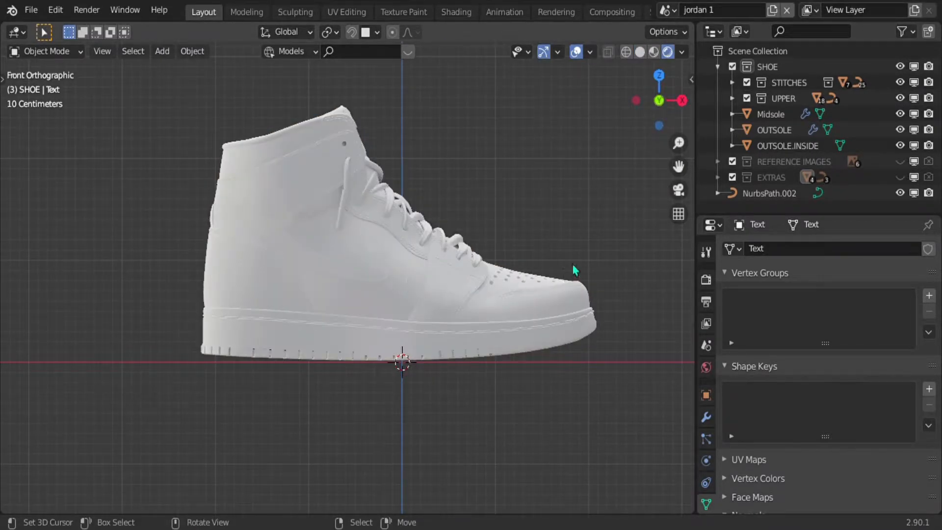
middle_click_drag(572, 264, 528, 299, "shift")
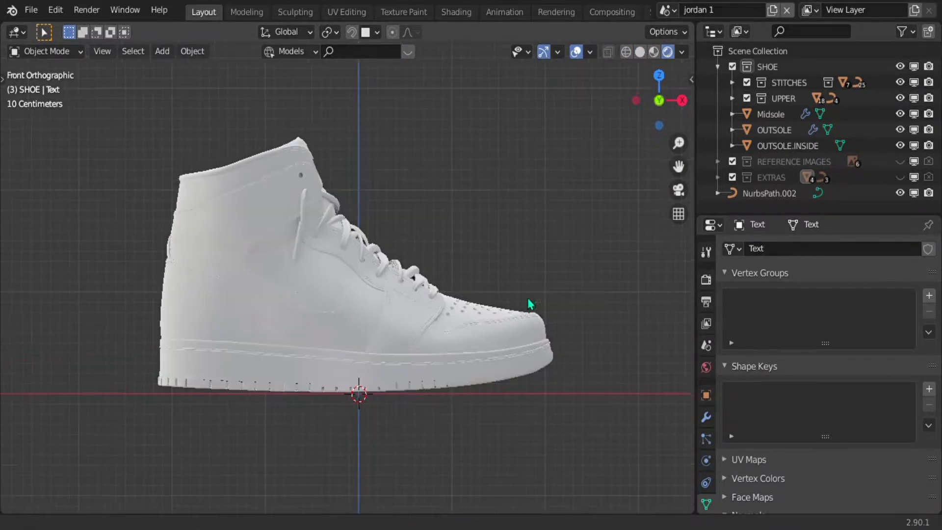
left_click(576, 55)
Light the viewport with the dark studio environment rotated to about -165°, and show the overlays again.
left_click(682, 52)
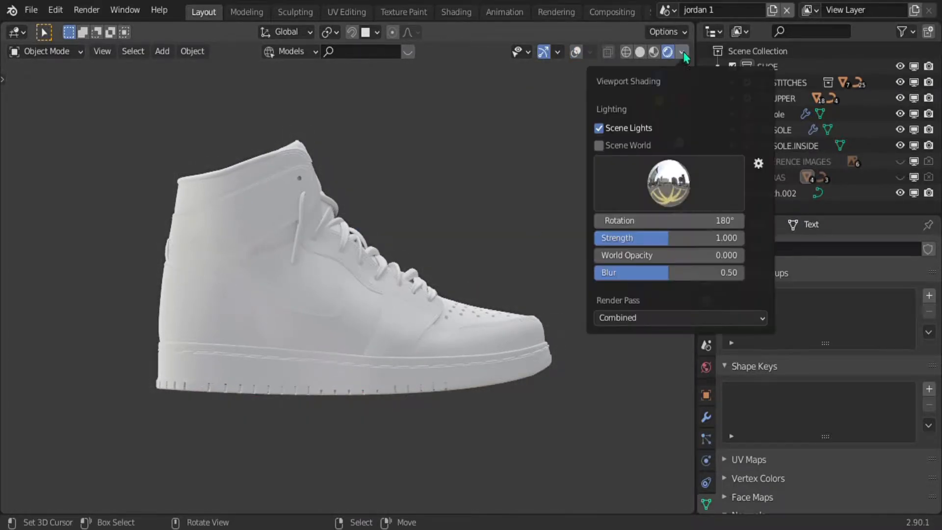
left_click_drag(670, 220, 582, 220)
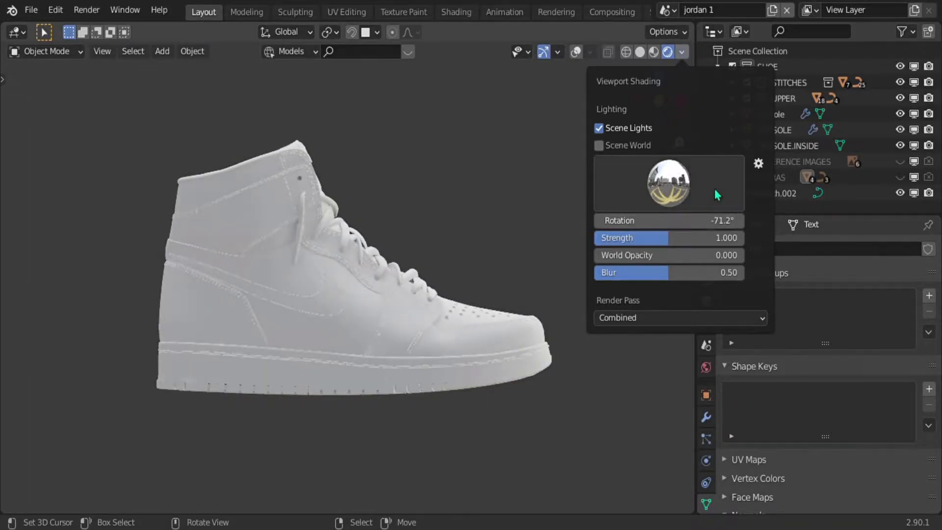
left_click(714, 188)
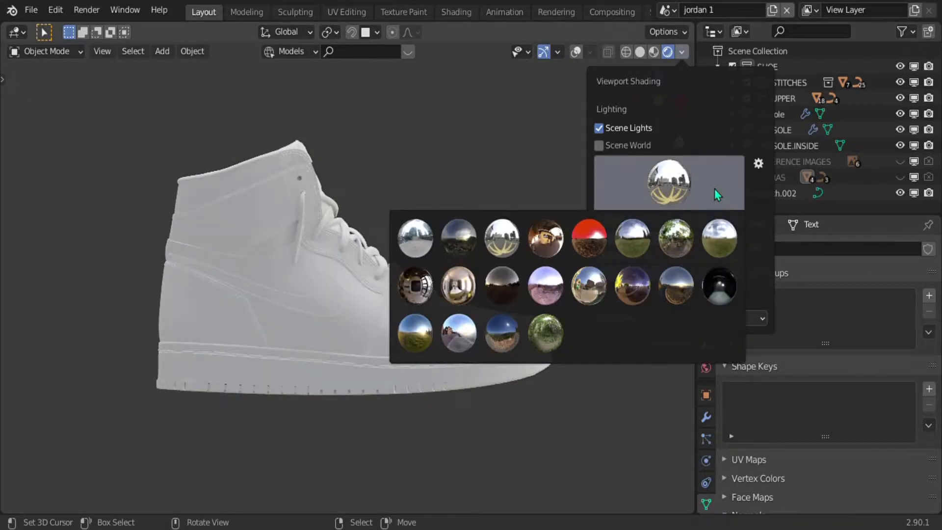
left_click(731, 293)
left_click_drag(643, 220, 665, 220)
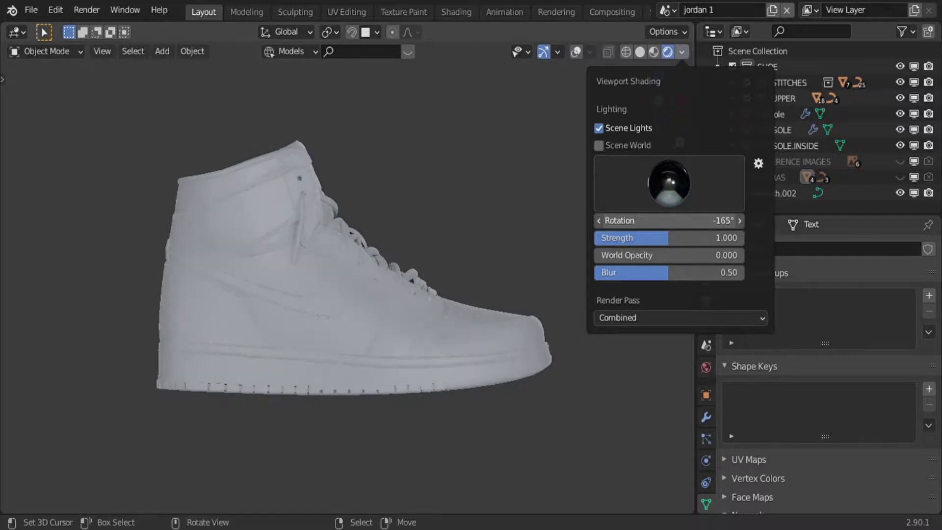
left_click(576, 51)
middle_click_drag(286, 277, 335, 320, "shift")
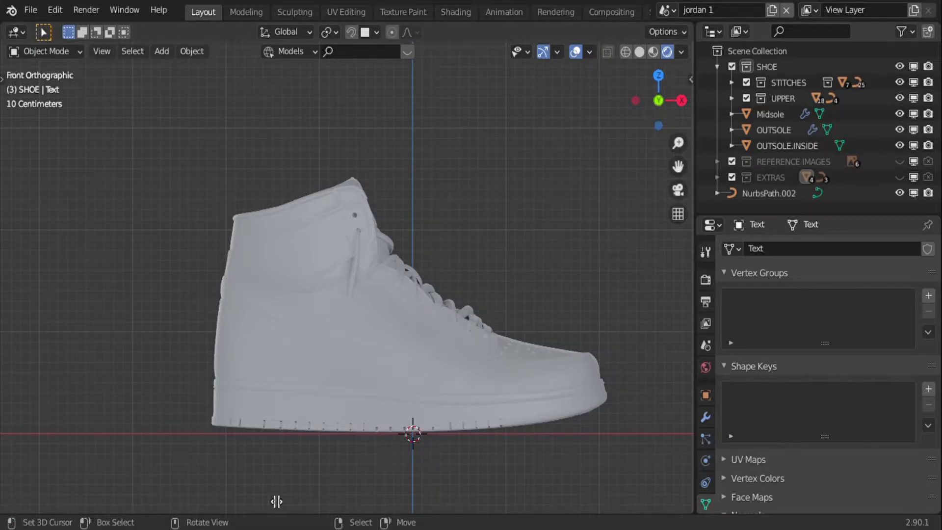
Split a side area off the 3D viewport, divide it in two, and make the lower part an Image Editor.
left_click_drag(277, 501, 308, 499)
left_click_drag(8, 507, 22, 344)
left_click(19, 346)
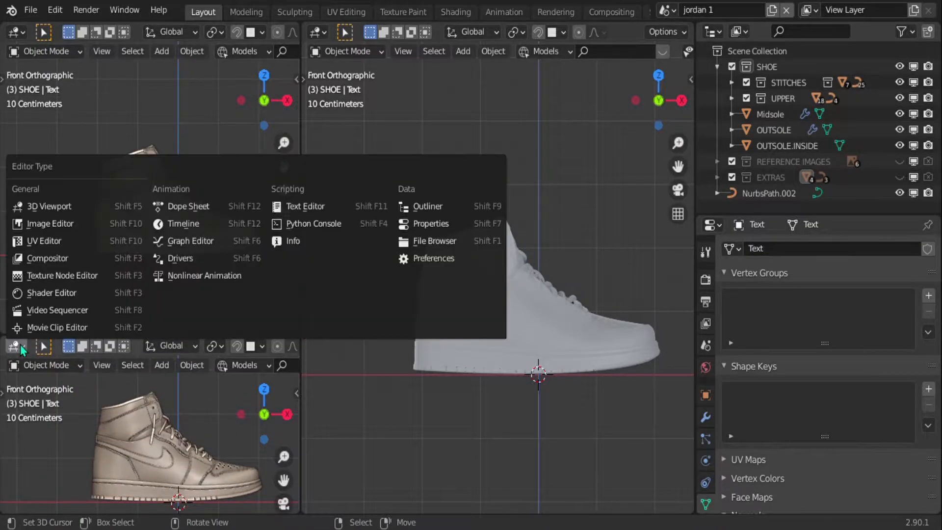
left_click(39, 225)
Turn the upper side area into a Shader Editor without its sidebar and enlarge the Image Editor below it.
left_click(16, 32)
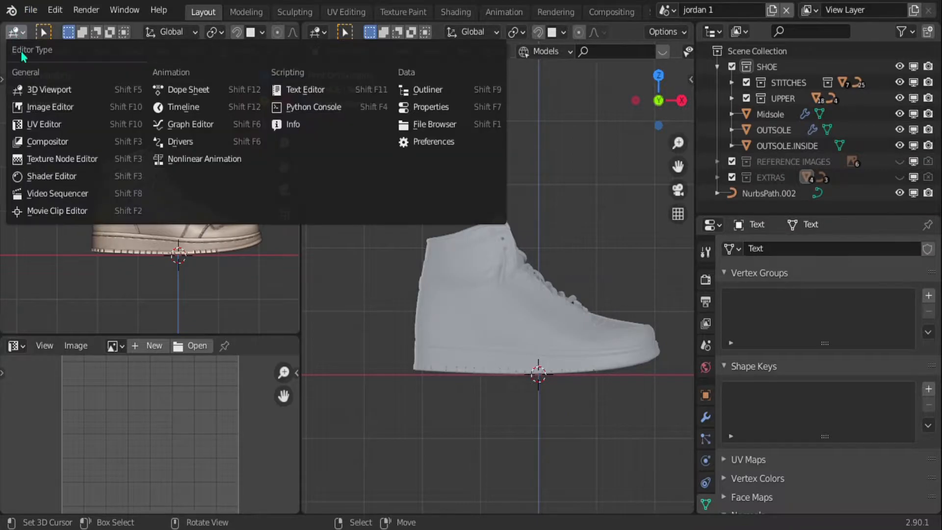
left_click(43, 175)
key("n")
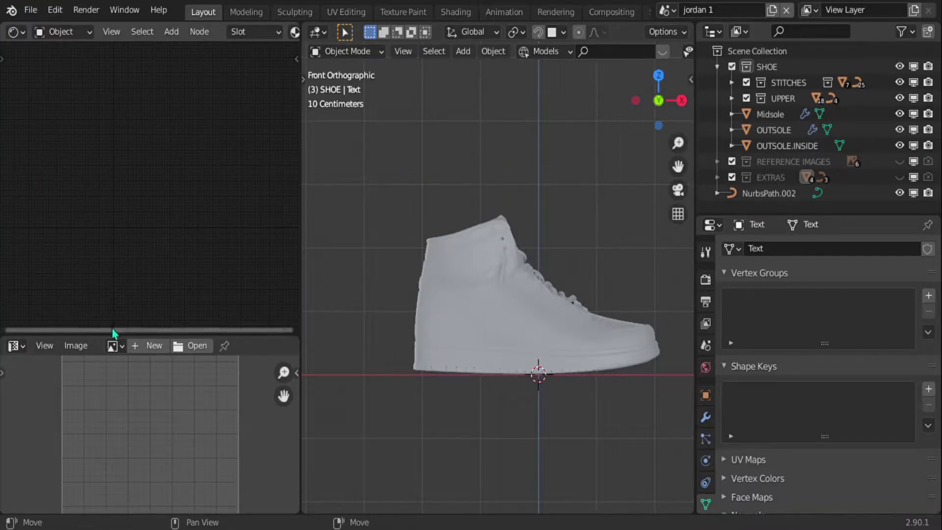
left_click_drag(109, 336, 108, 272)
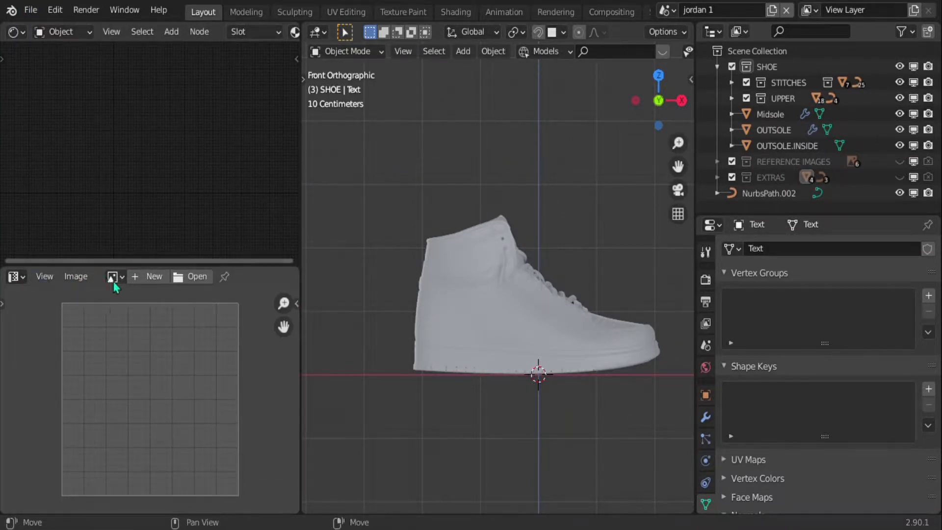
Load the reference image j1-Lateral.png in the Image Editor and frame the shoe's heel and swoosh.
left_click(112, 276)
left_click(186, 346)
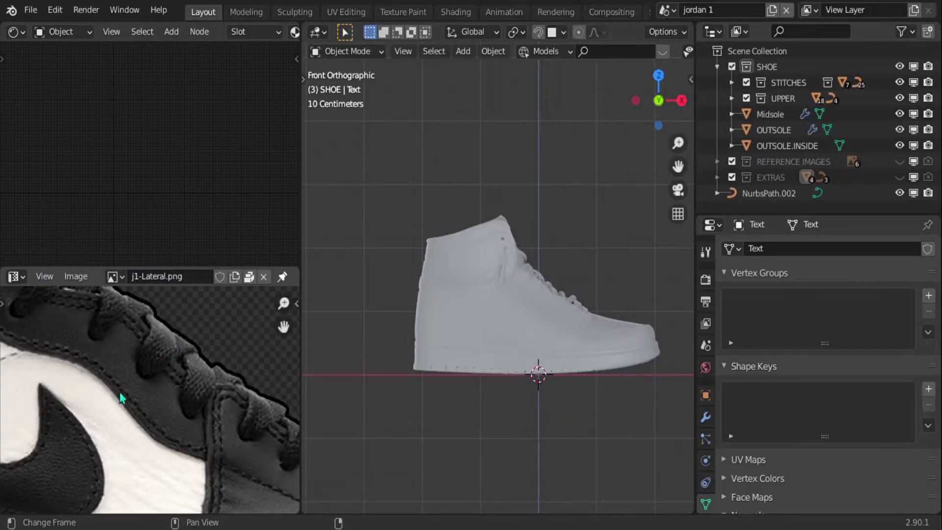
scroll(195, 406, "down", 3)
scroll(186, 401, "up", 1)
middle_click_drag(186, 402, 212, 383)
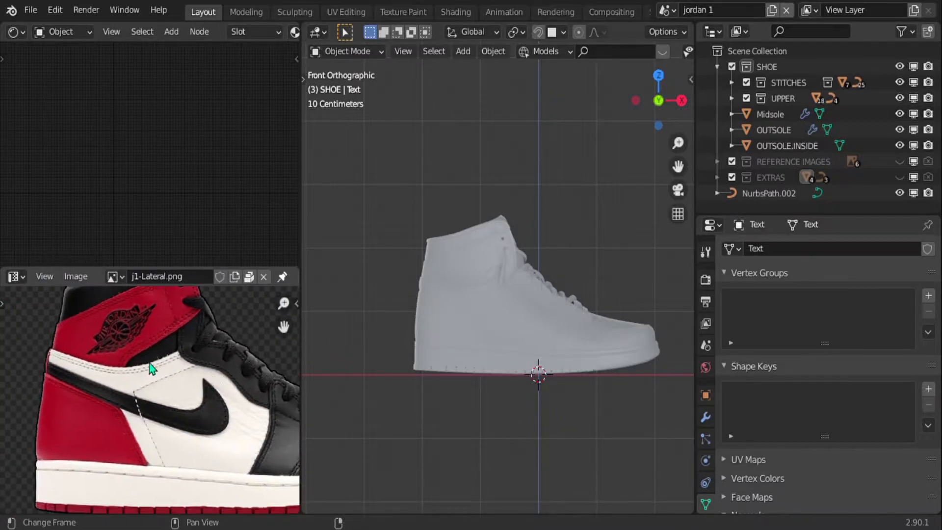
Create a new material named Leather.RED on the shoe's heel panel.
left_click(432, 325)
middle_click_drag(501, 295, 480, 310, "shift")
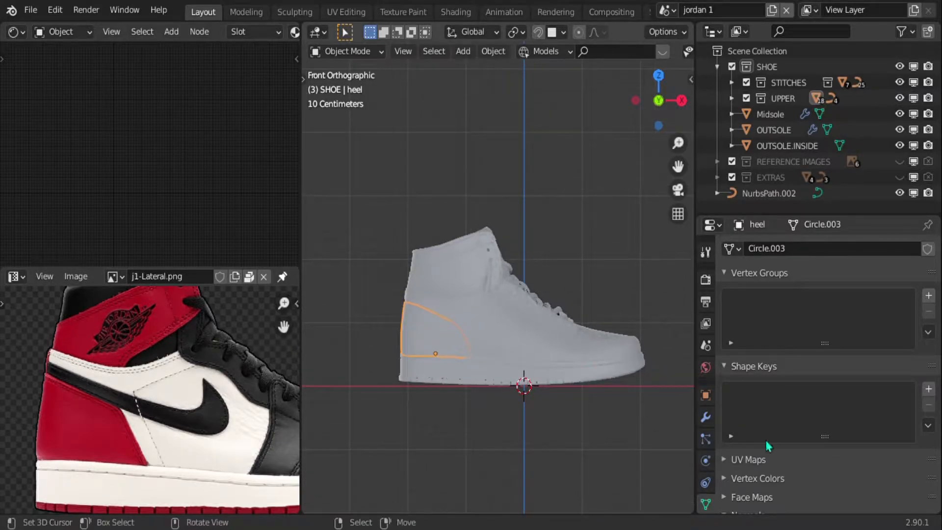
scroll(707, 456, "down", 3)
left_click(709, 471)
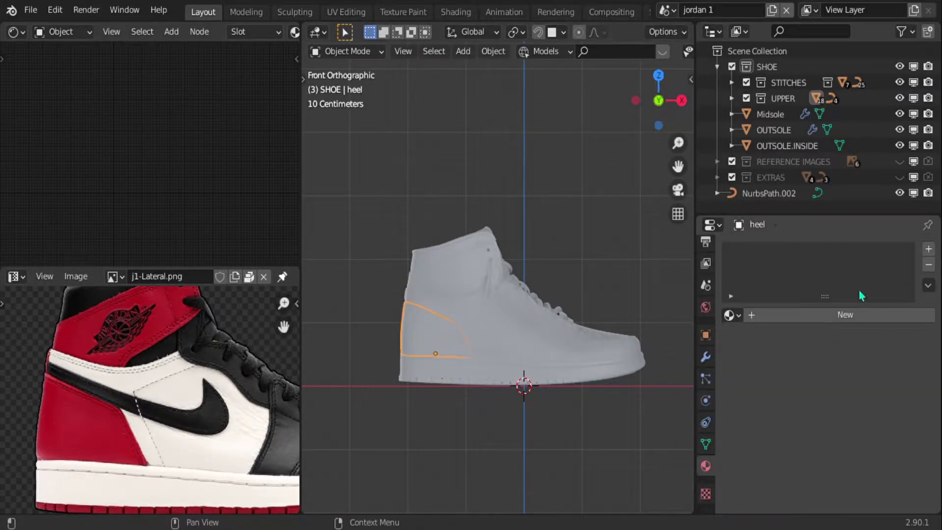
left_click(772, 315)
left_click(805, 319)
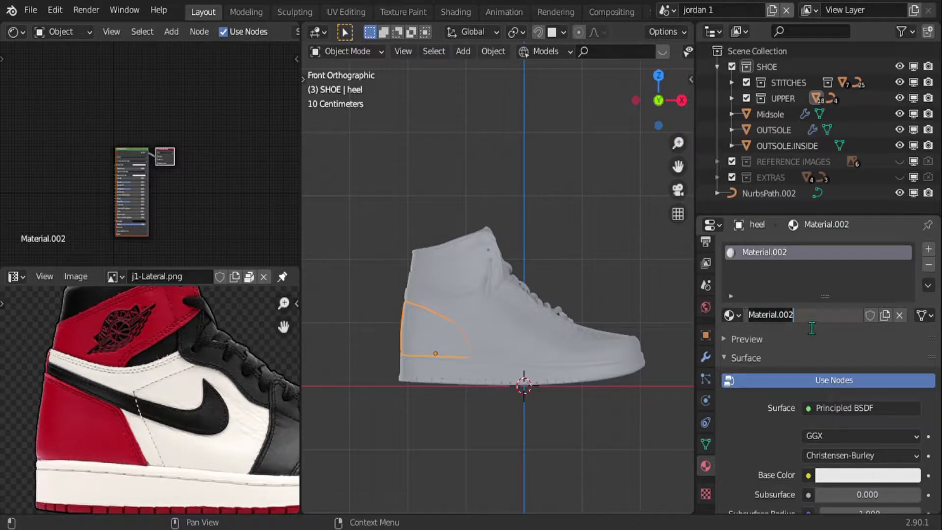
type("Le")
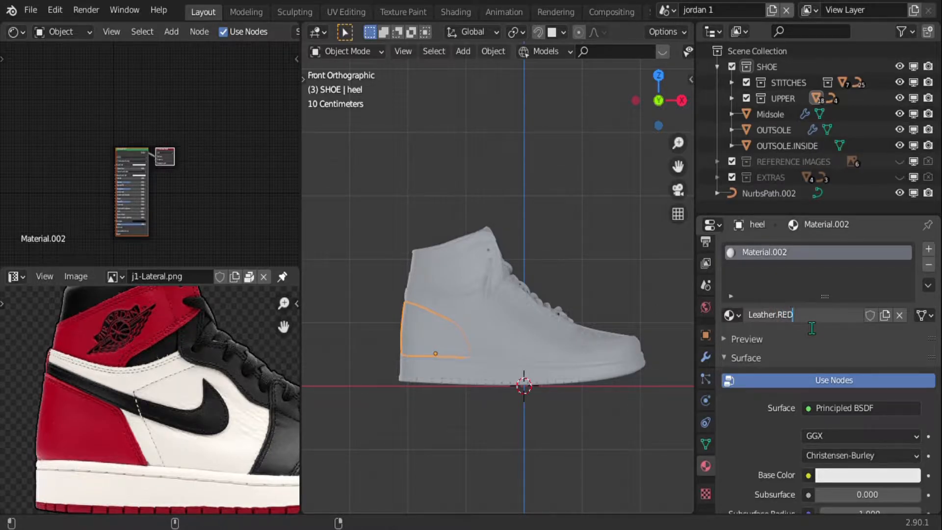
type("ather.RED")
key("Return")
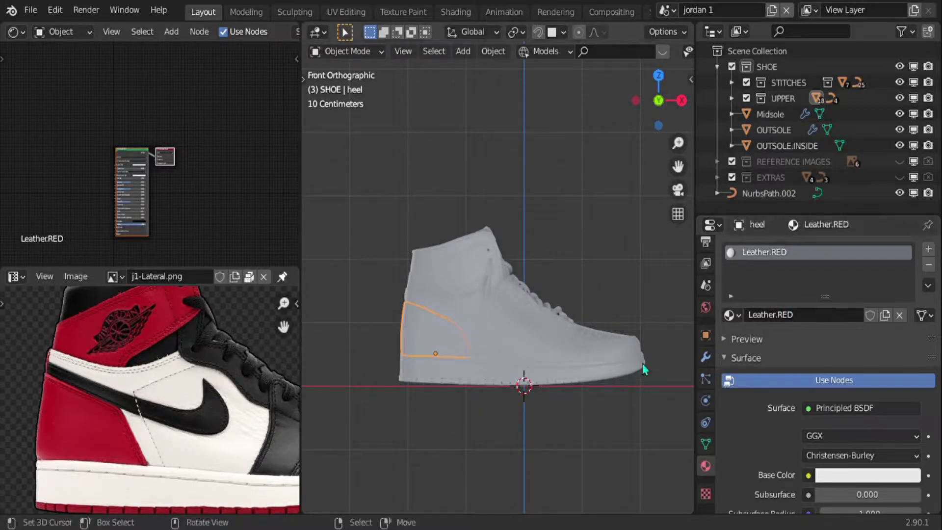
Sample the Leather.RED base color from the red heel panel in the reference image.
left_click(838, 476)
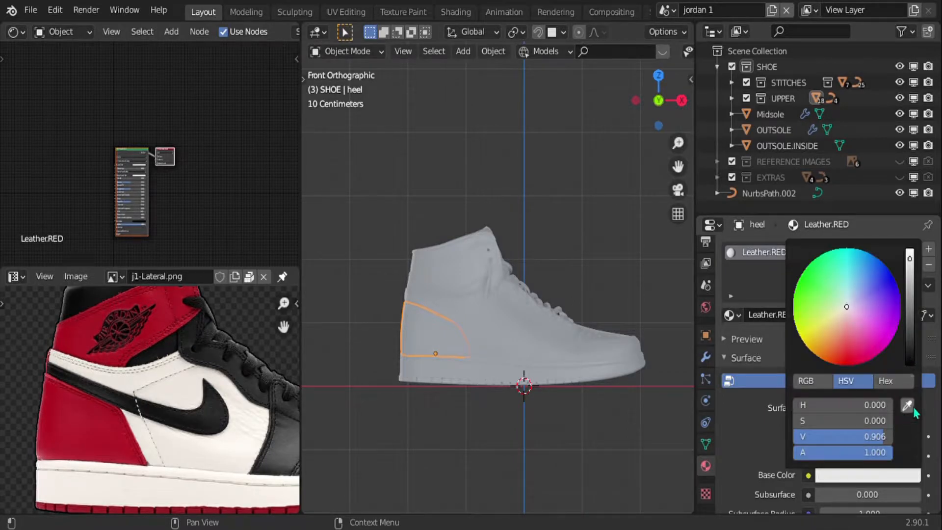
left_click(907, 405)
left_click(85, 436)
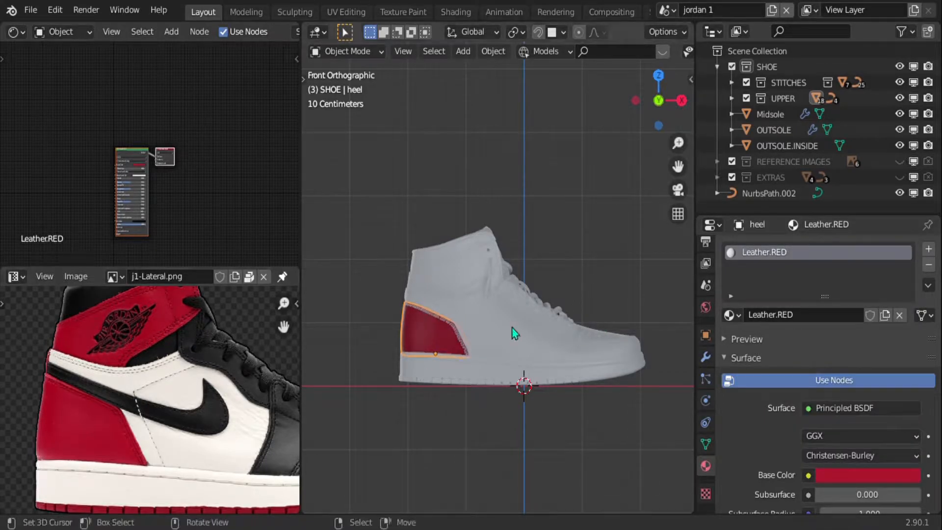
Brighten the Leather.RED base color by raising its HSV value close to the maximum.
scroll(452, 350, "up", 4)
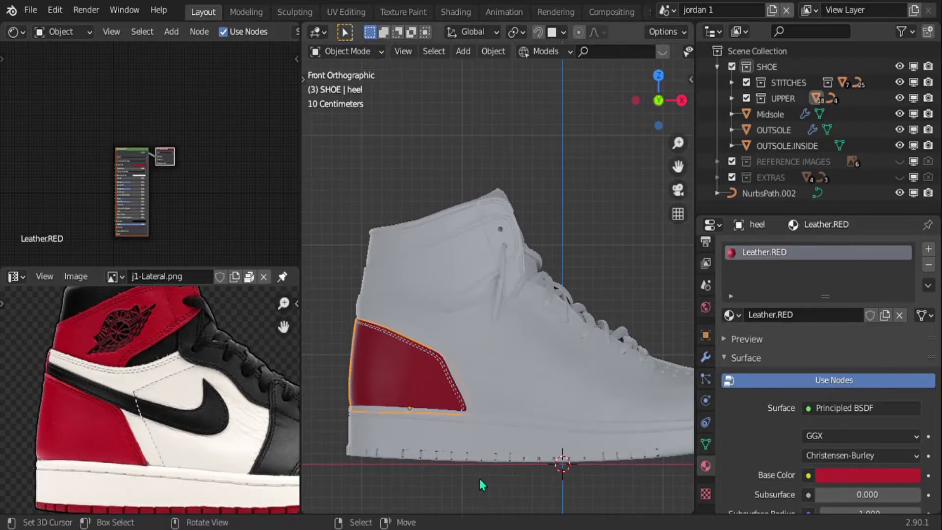
left_click(844, 475)
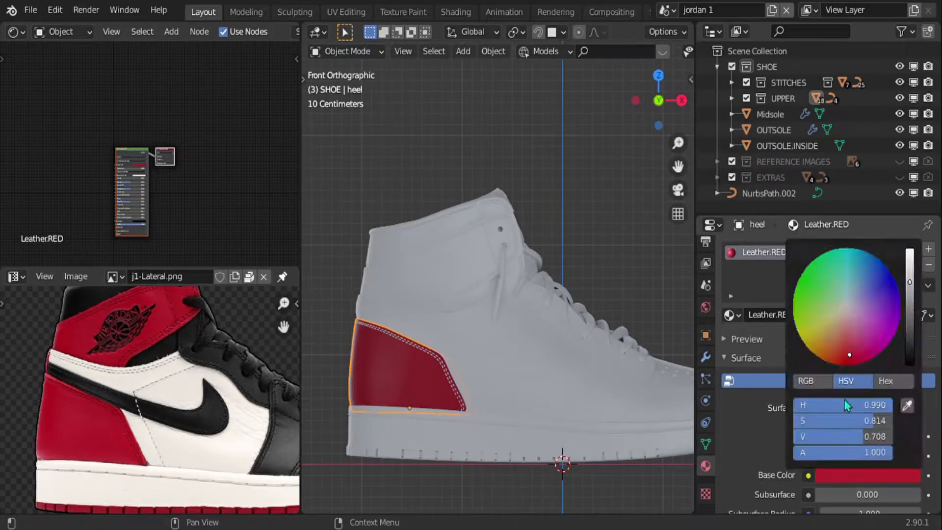
left_click(911, 264)
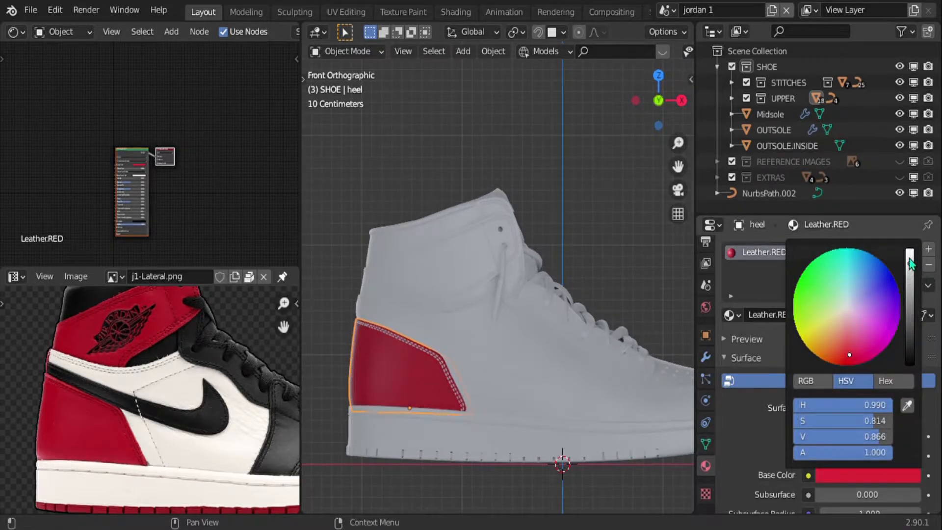
left_click_drag(909, 258, 910, 252)
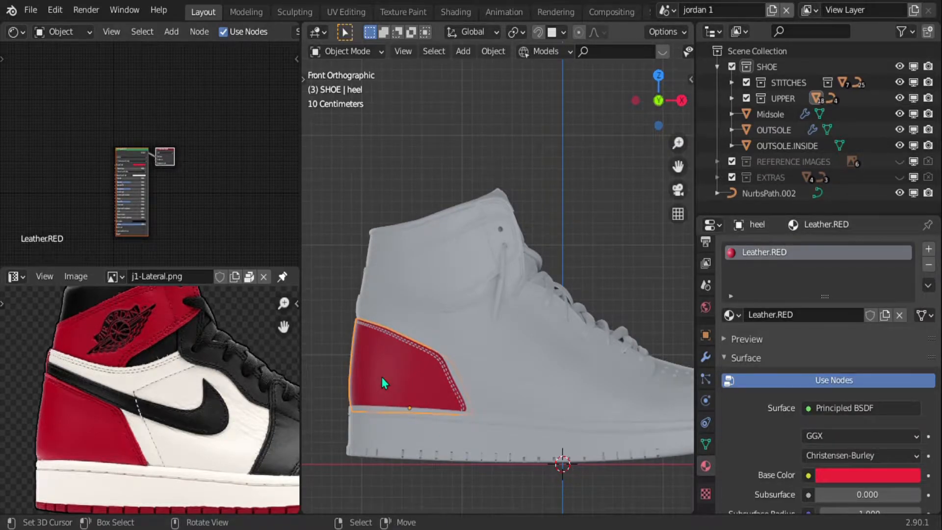
Assign the existing Leather.RED material to the WINGS ankle panel.
scroll(388, 372, "up", 4)
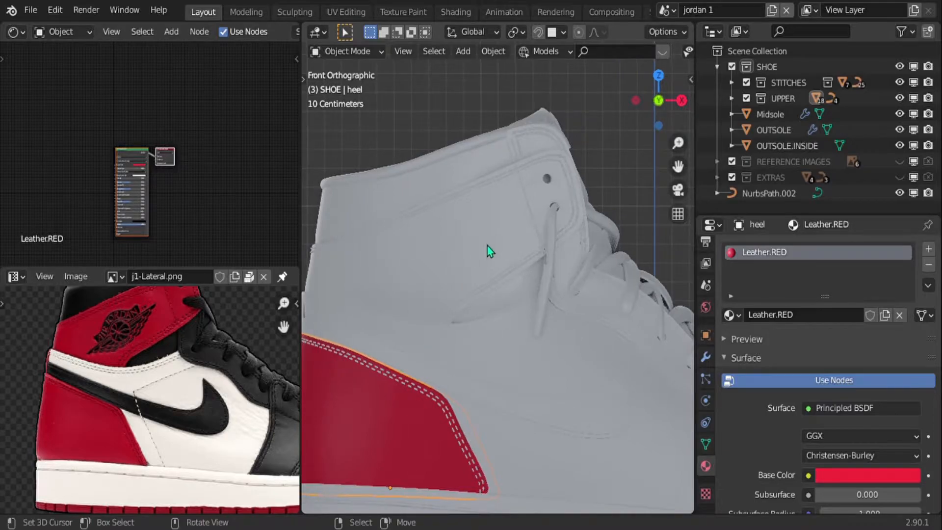
left_click(487, 246)
left_click(731, 315)
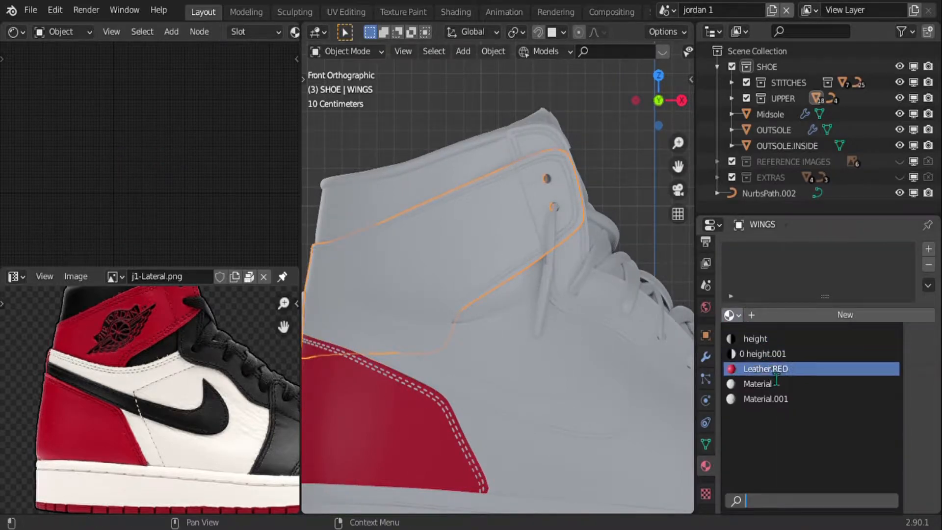
left_click(766, 369)
Assign the existing Leather.RED material to the OUTSOLE object.
middle_click_drag(474, 359, 463, 277, "shift")
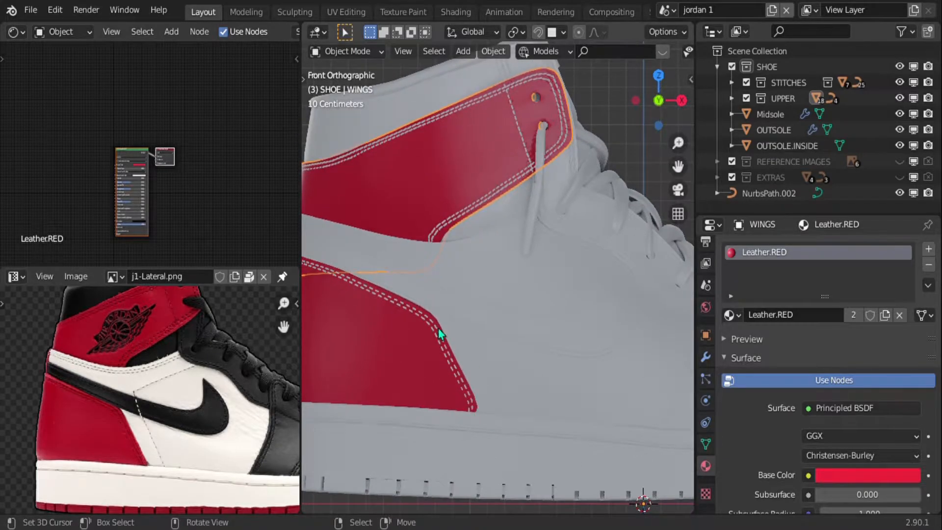
scroll(444, 329, "down", 2)
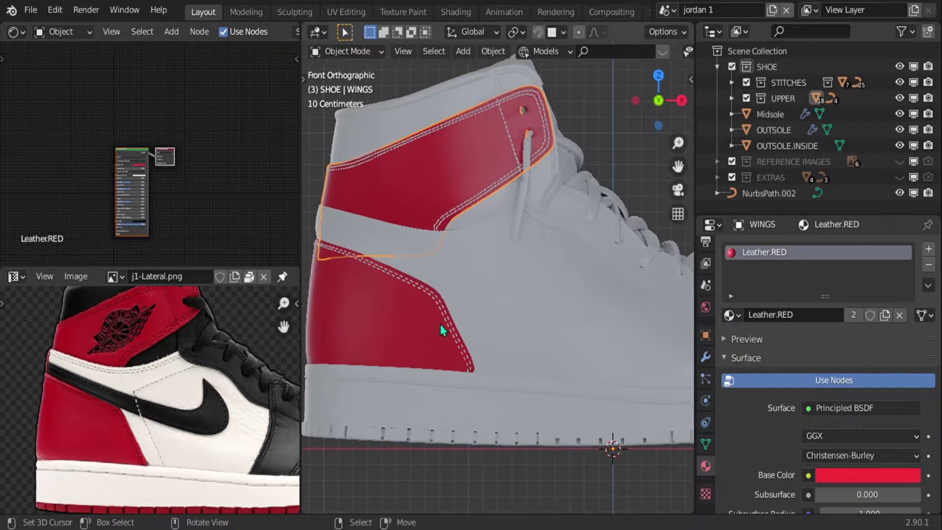
left_click(398, 434)
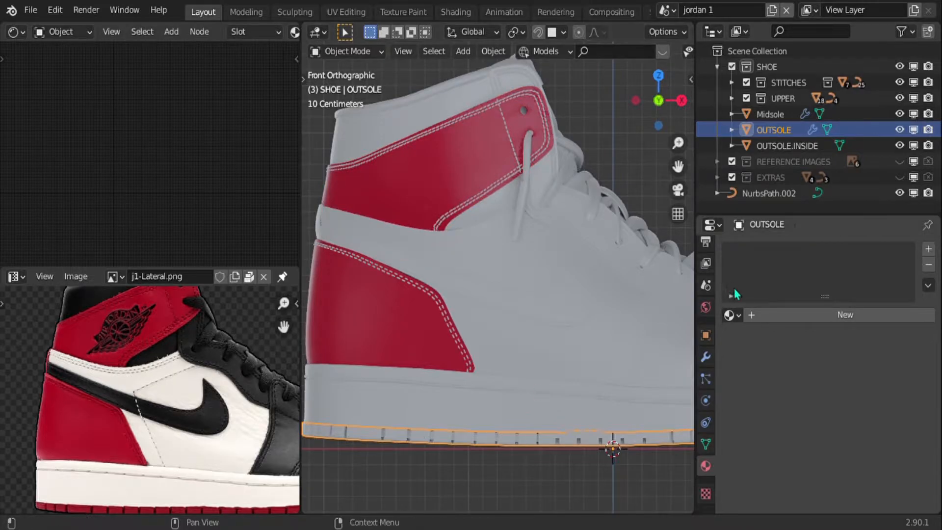
left_click(731, 314)
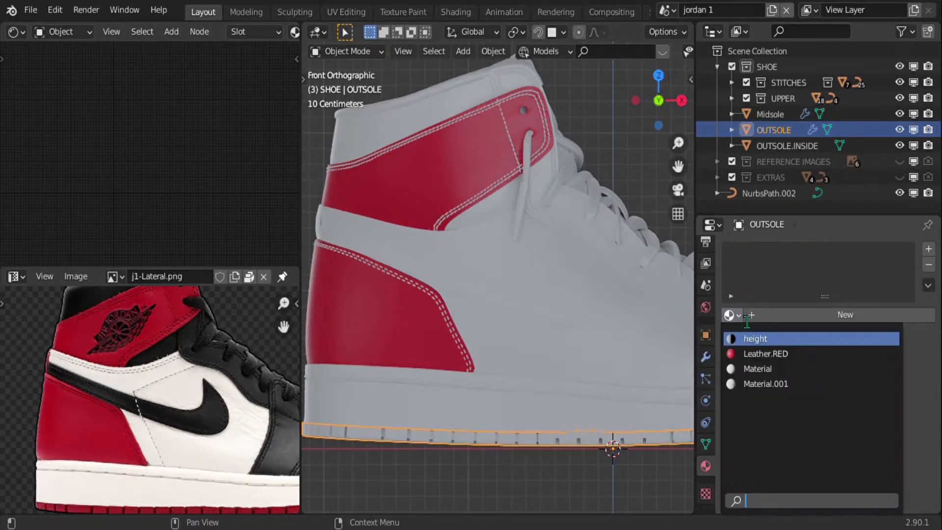
left_click(765, 356)
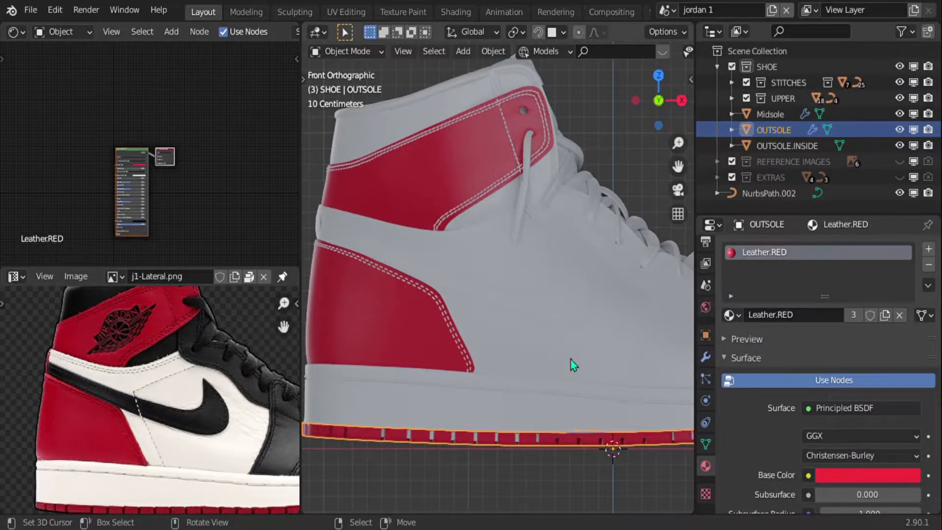
Remove the outsole's material slot and pick Leather.RED for it again.
left_click(929, 265)
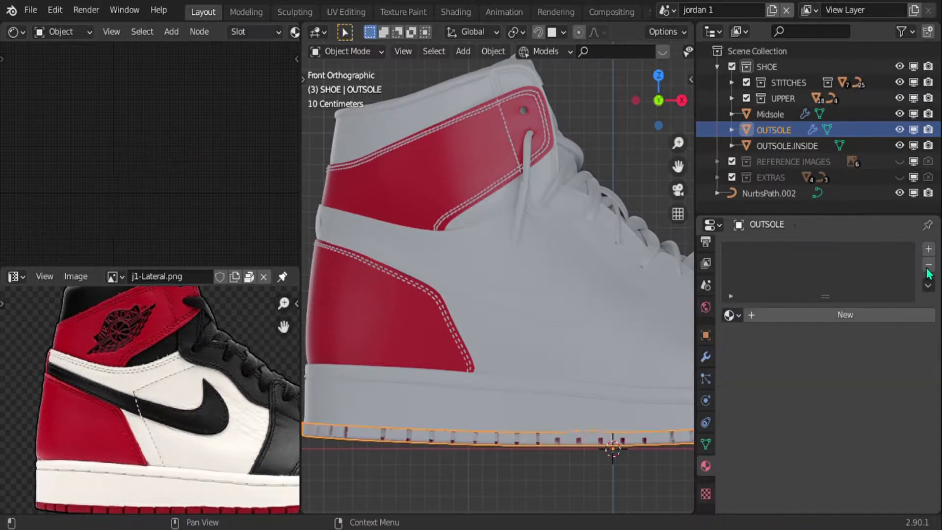
left_click(737, 322)
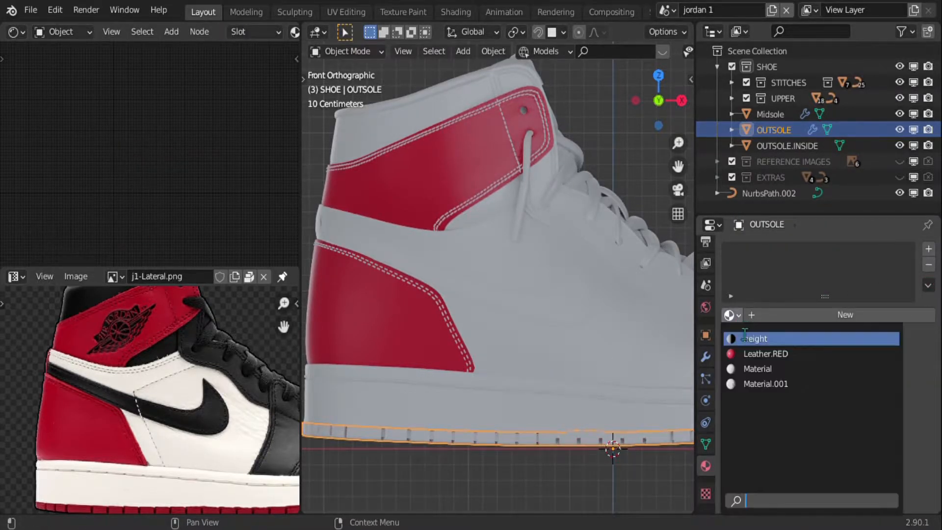
left_click(780, 353)
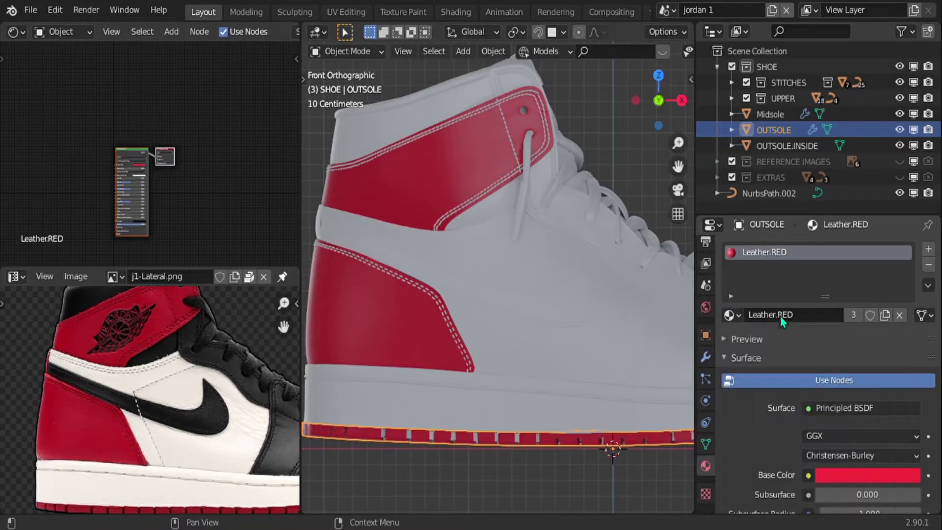
Make a separate copy of the OUTSOLE object's Leather.RED material and name it outsole.
left_click(885, 315)
left_click(827, 320)
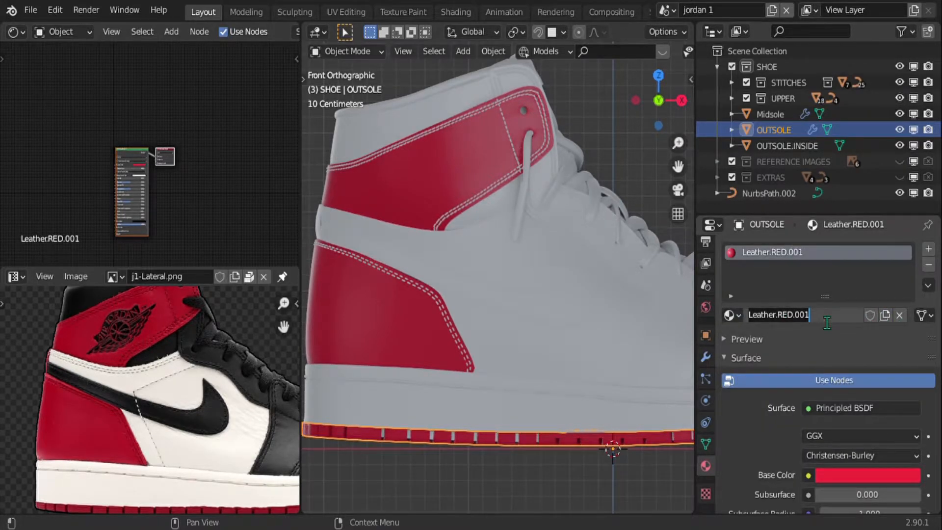
type("outsole")
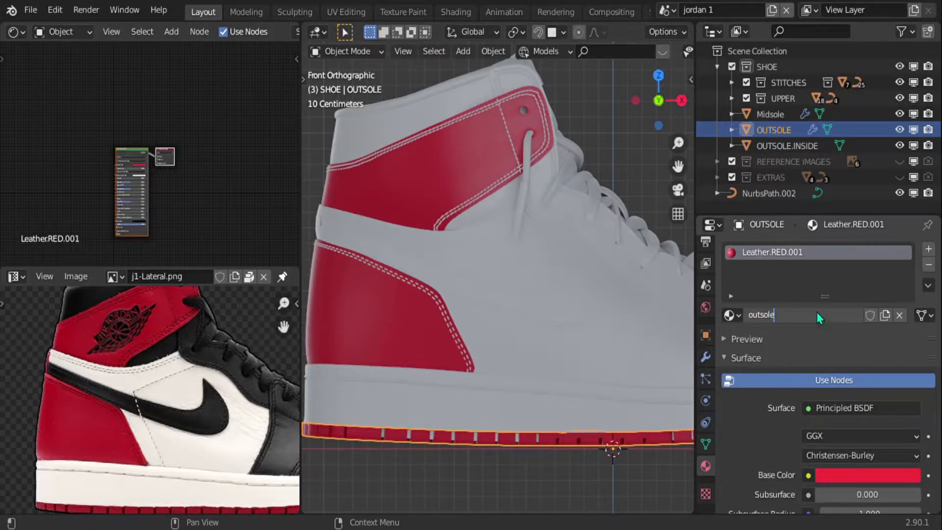
key("Return")
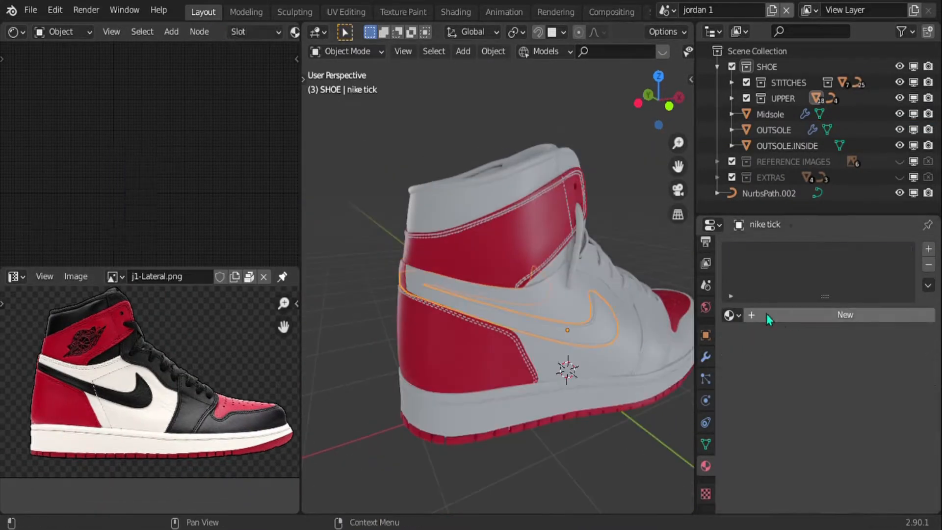
Create a new black material named Leather.BLACK on the nike tick object.
left_click(768, 316)
left_click(801, 320)
type("Leather.BLACK")
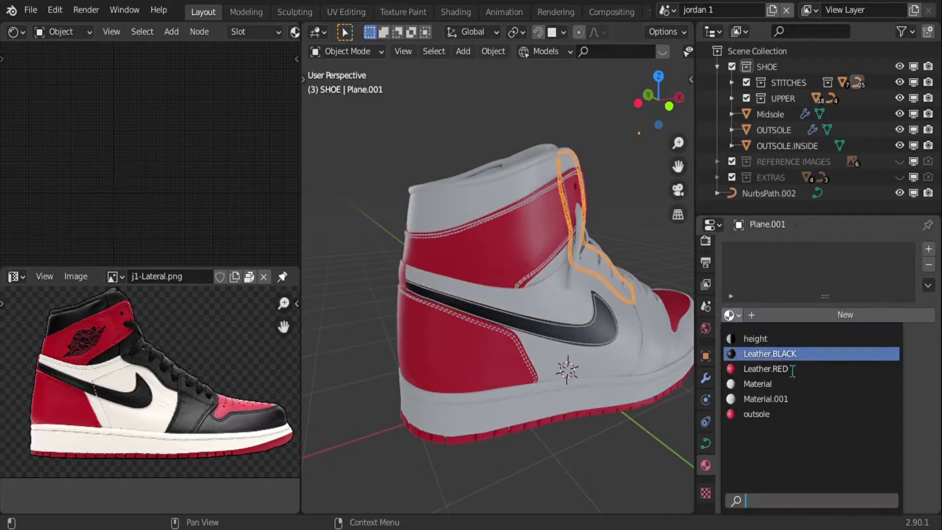
Assign Leather.BLACK to the upper's black panels, including EYELET.UPPER.R, and give the laces their own black material named Laces.
left_click(767, 355)
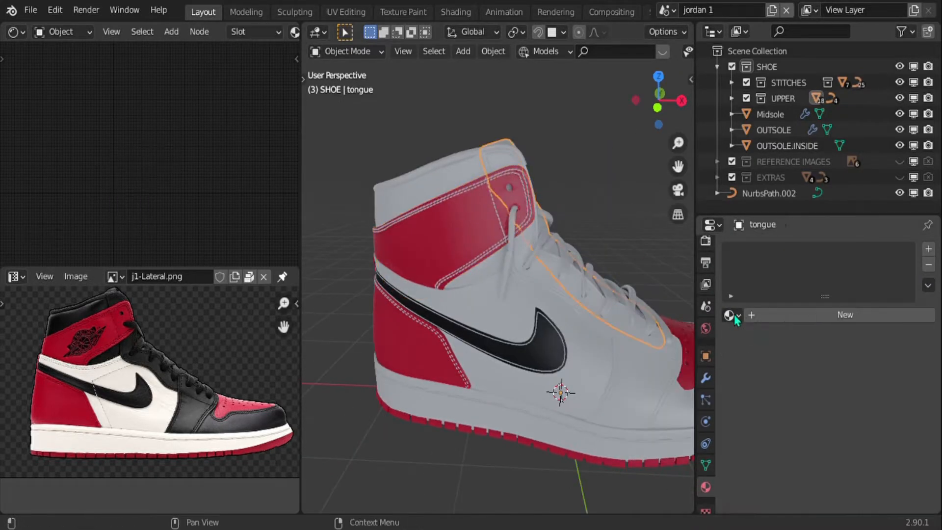
left_click(453, 361)
left_click(554, 227)
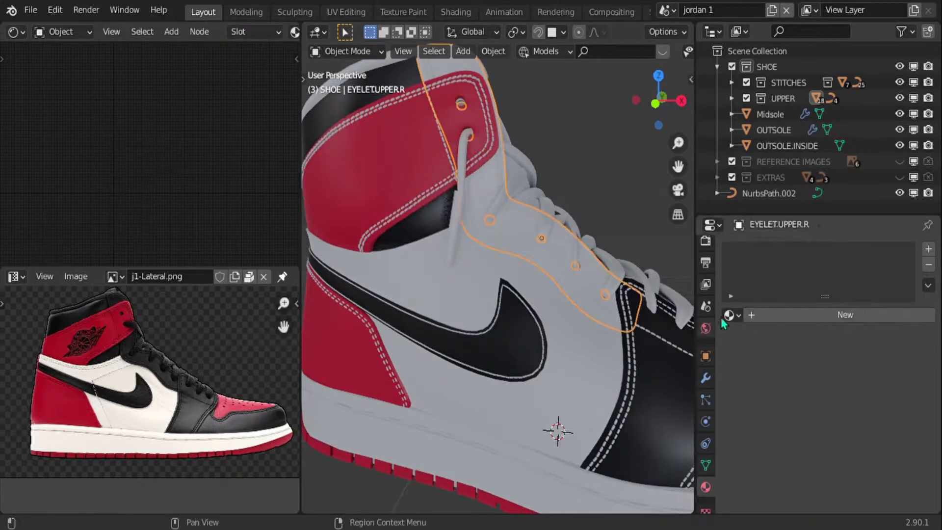
double_click(800, 319)
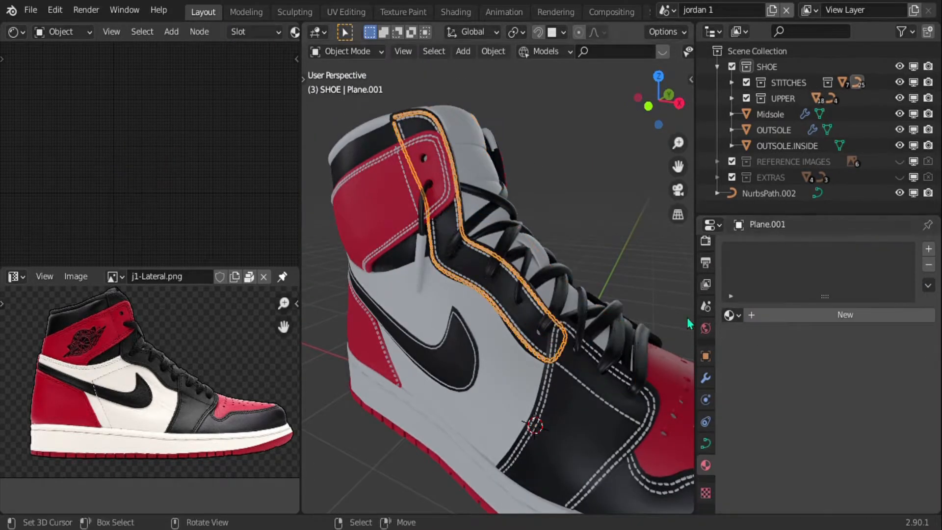
Assign the existing Laces material to the front stitching, including STITCH.NIKE TICK and STITCH.TOE.
left_click(729, 315)
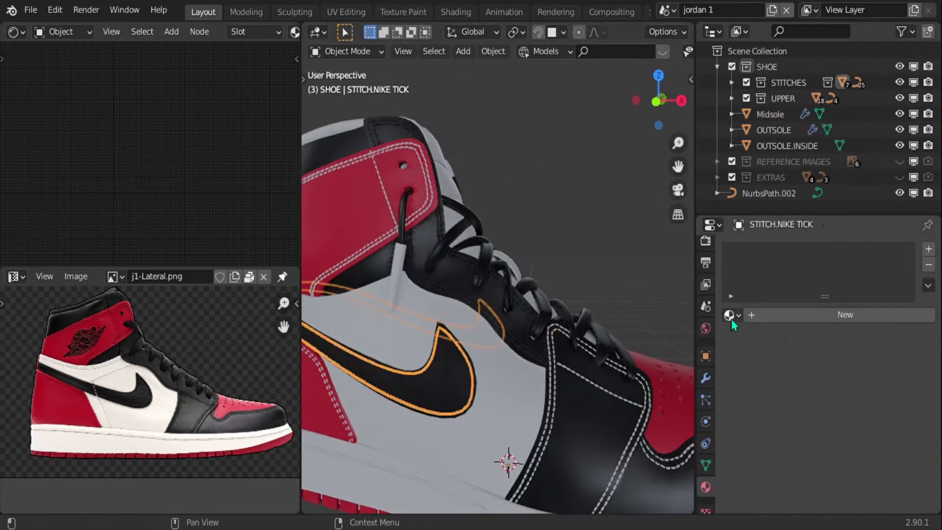
left_click(730, 315)
left_click(513, 347)
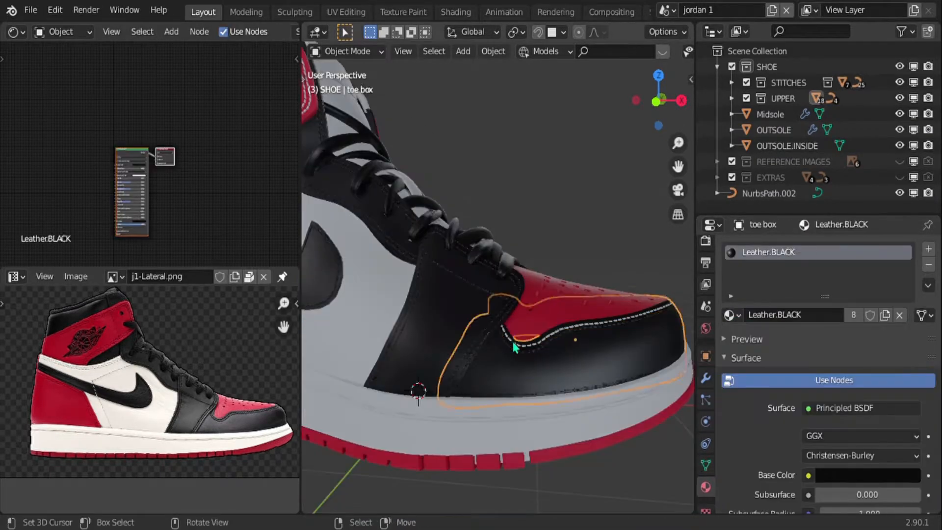
left_click(524, 351)
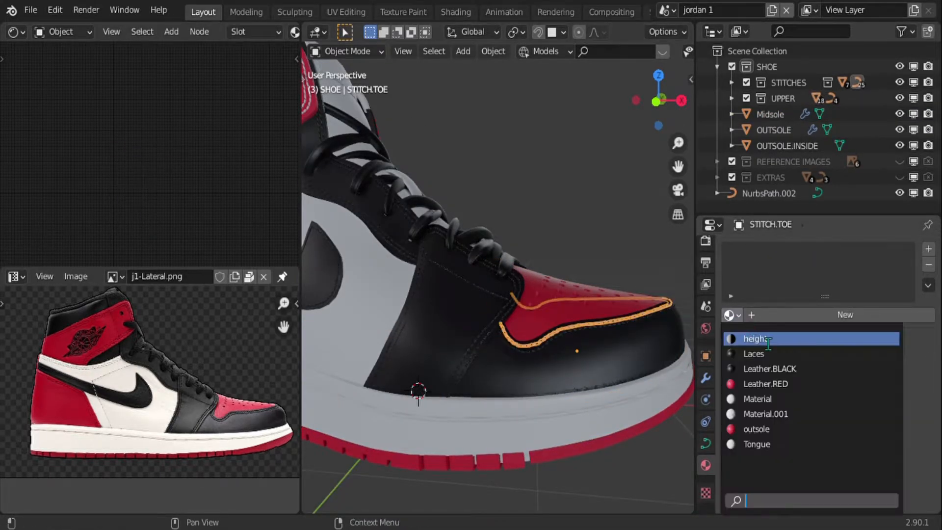
key("Return")
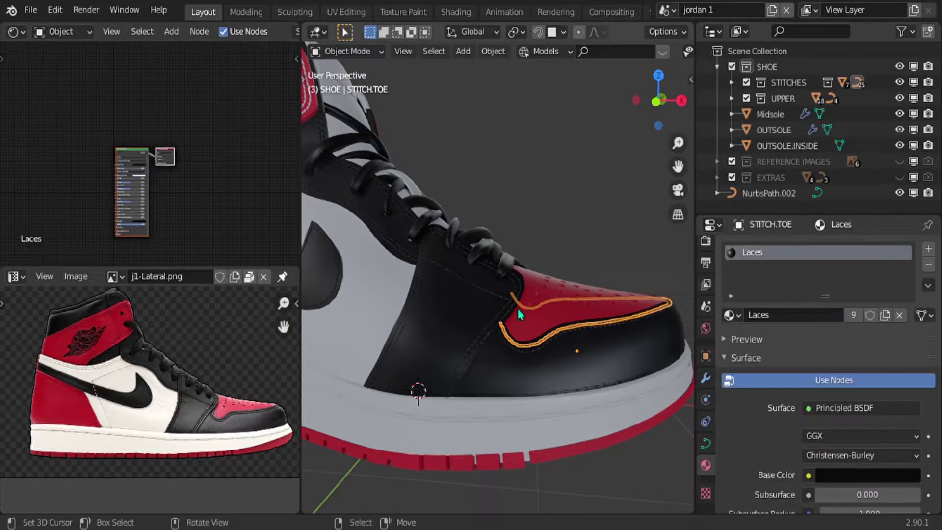
Assign the existing Laces material to the heel and wing stitching, including STITCH.HEEL and STITCH.WING.2.
middle_click_drag(521, 315, 443, 329)
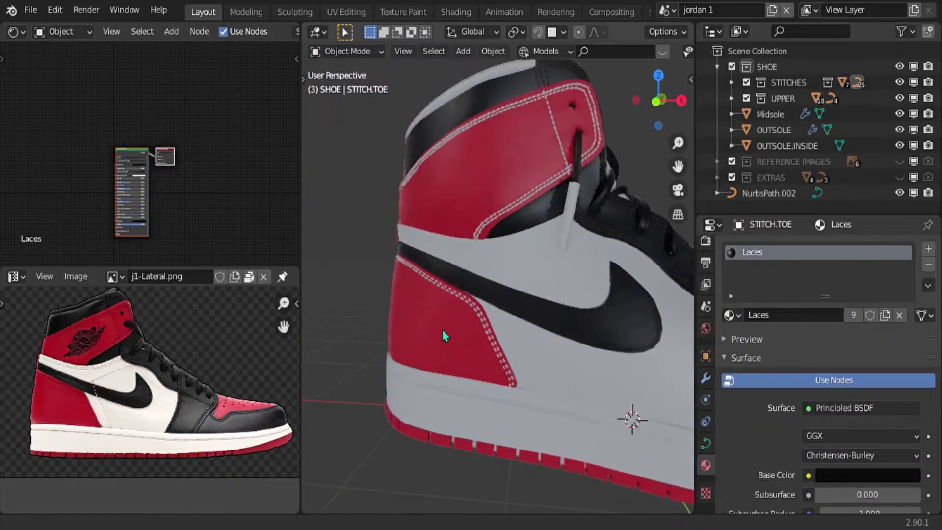
left_click(458, 298)
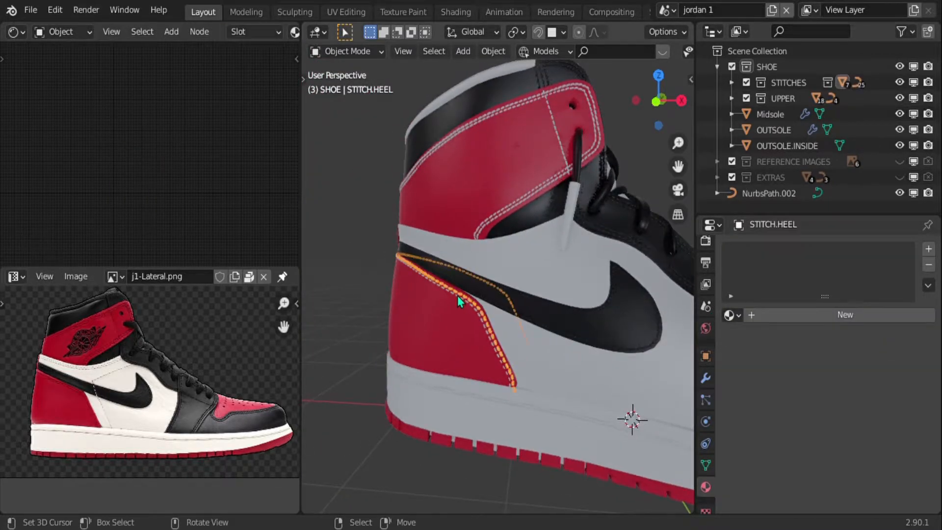
left_click(734, 318)
left_click(759, 356)
left_click(494, 337)
left_click(734, 316)
left_click(758, 372)
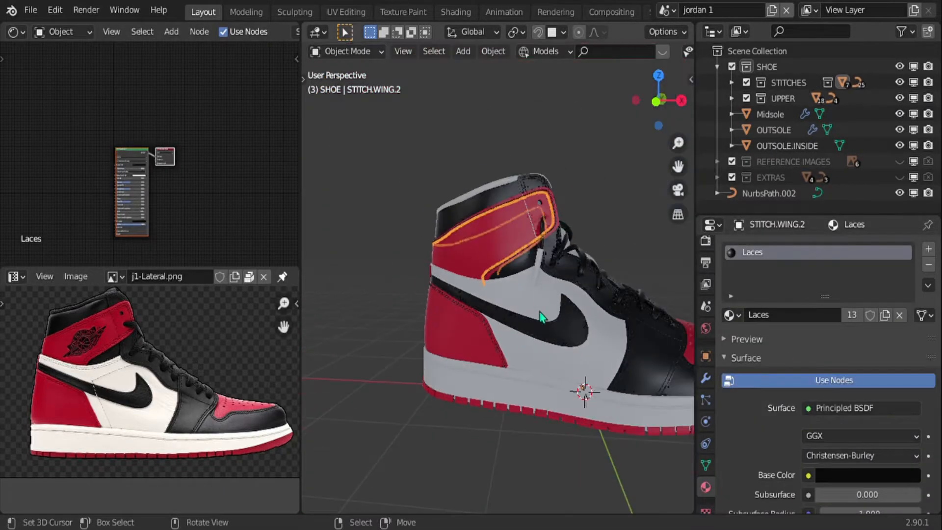
Make the tongue's Tongue material black and assign that material to the tongue logo object.
middle_click_drag(536, 316, 569, 319)
left_click(539, 304)
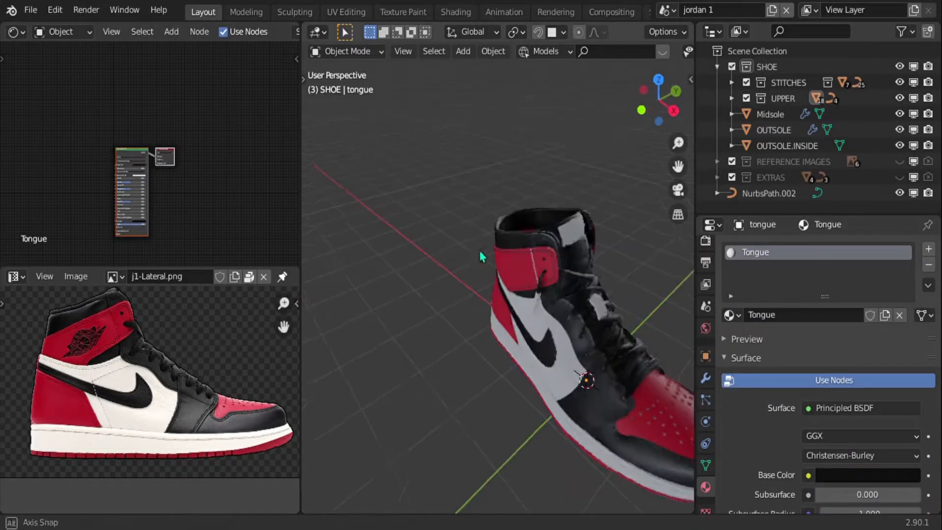
left_click(572, 228)
left_click(733, 315)
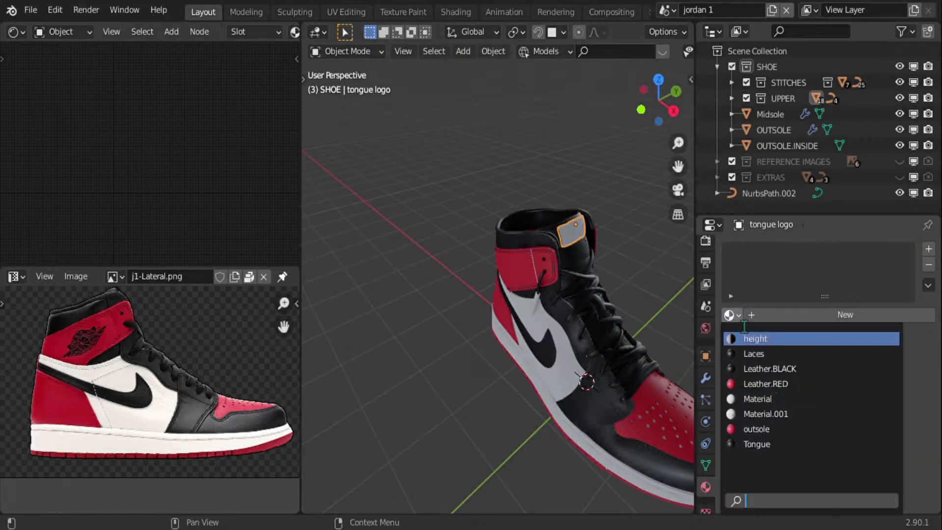
left_click(757, 444)
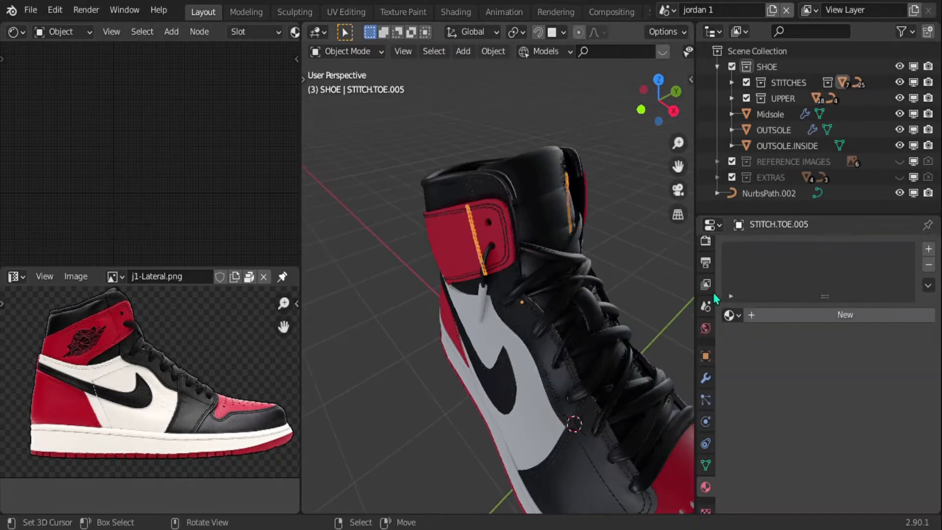
Assign the Laces material to STITCH.TOE.005 and give the lace tips a black material named lacetips.
left_click(733, 315)
left_click(753, 354)
double_click(785, 314)
type("lacetips")
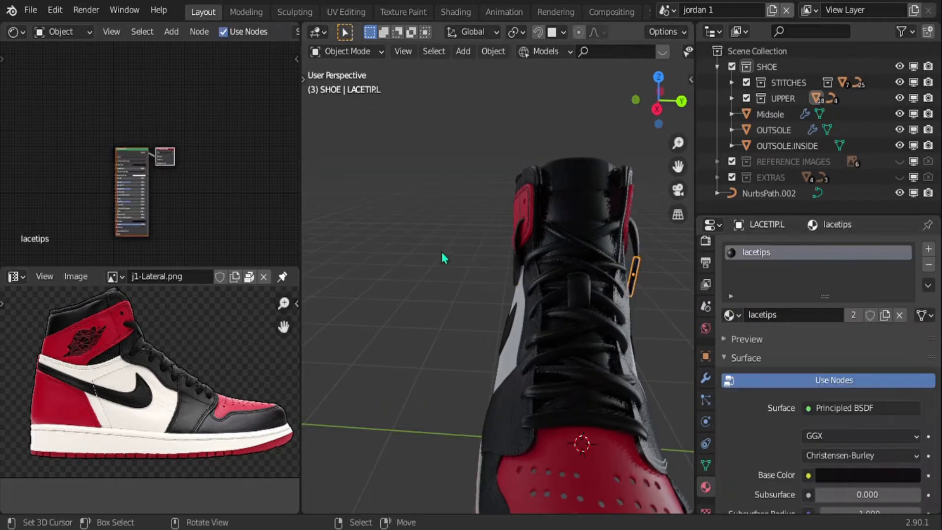
Assign the existing outsole material to the OUTSOLE.INSIDE object on the underside of the shoe.
middle_click_drag(442, 257, 558, 312)
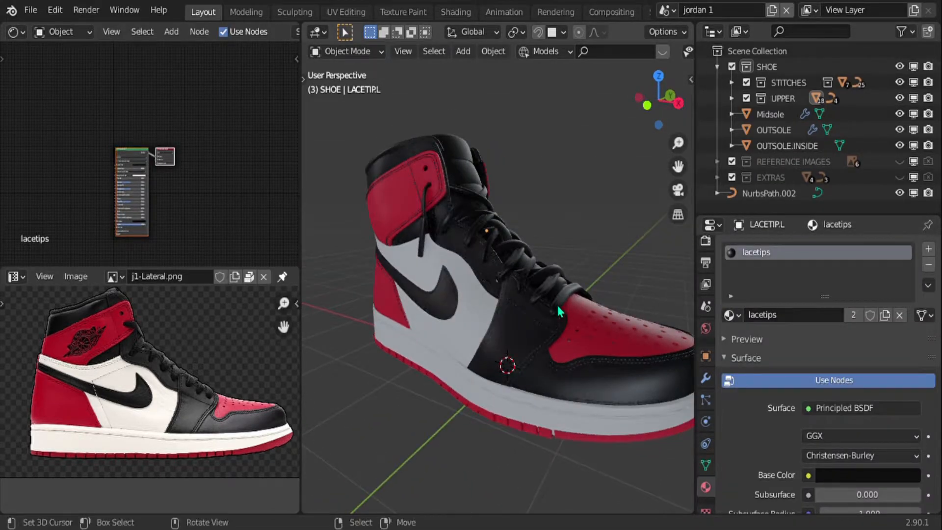
key("KP_1")
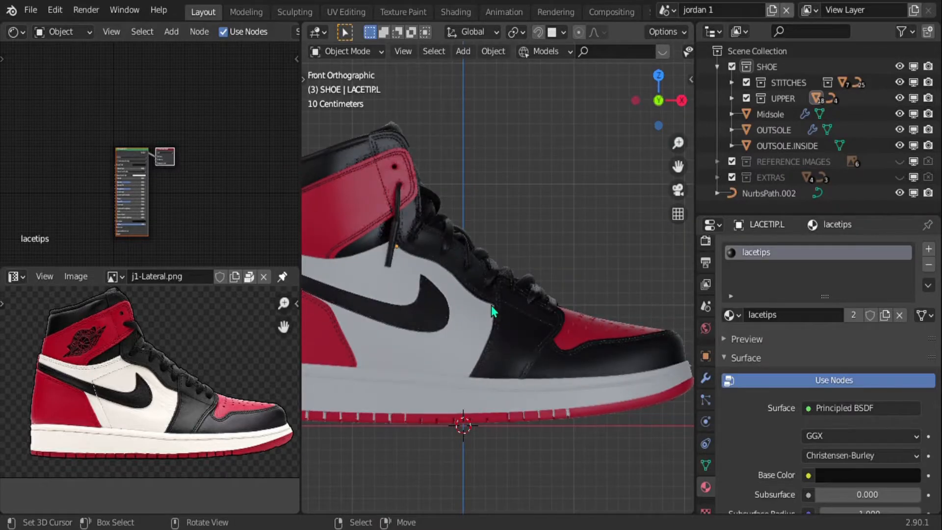
key("KP_7")
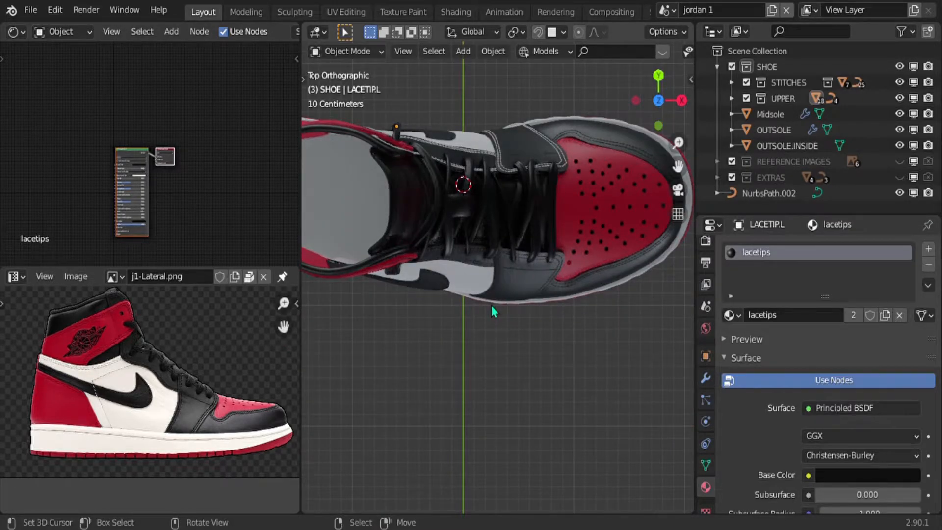
key("ctrl+KP_7")
left_click(491, 305)
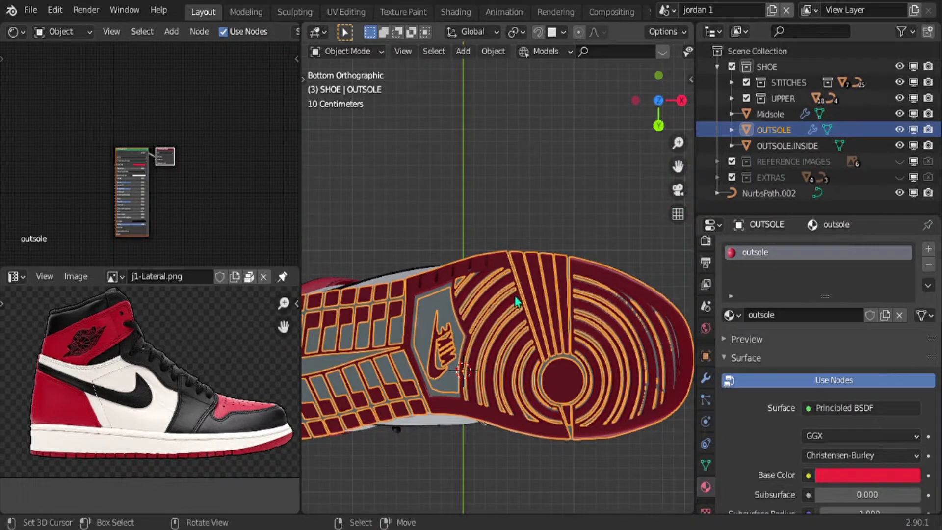
left_click(430, 308)
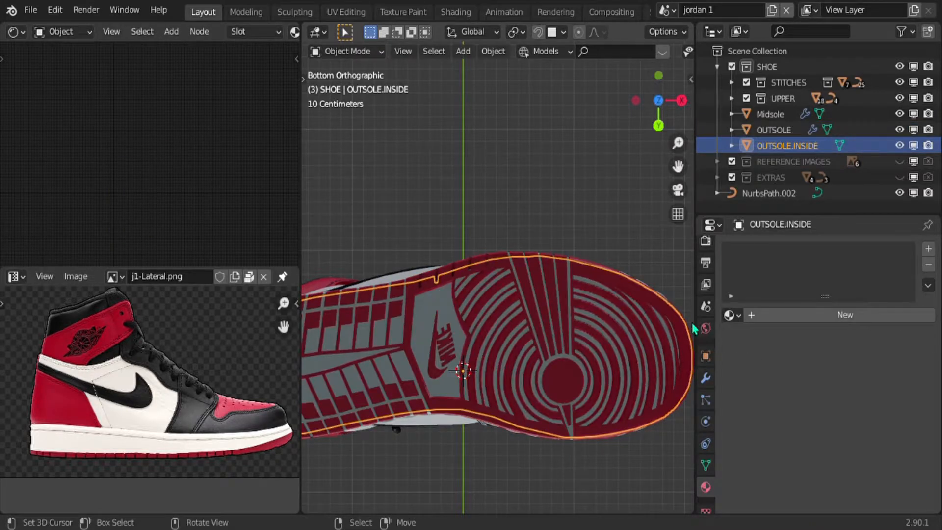
left_click(731, 314)
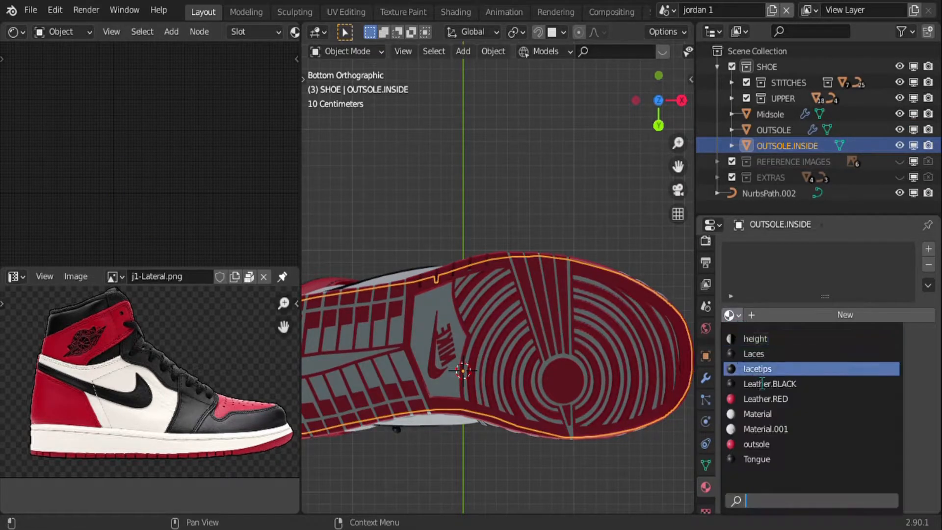
left_click(780, 444)
Inspect the shoe's interior and midsole for uncolored parts, and compare its side profile with the reference image.
middle_click_drag(530, 252, 518, 393)
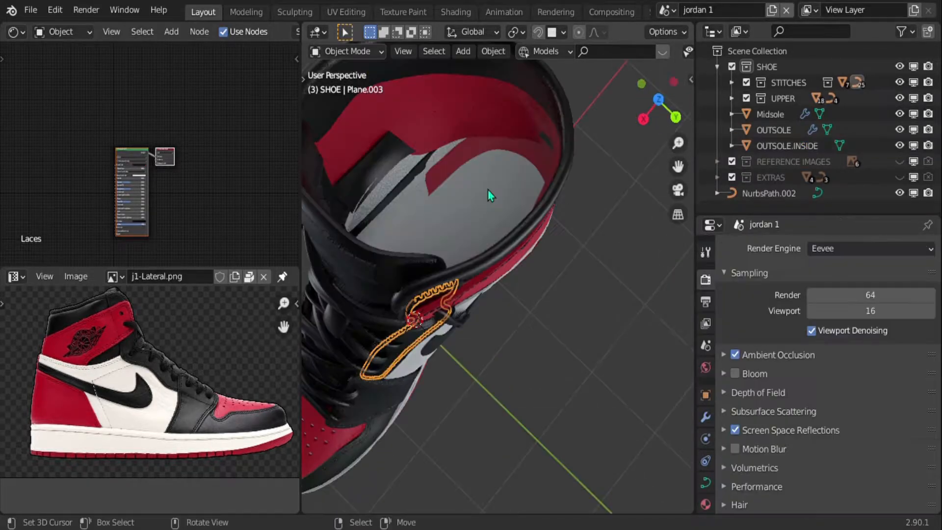
left_click(487, 189)
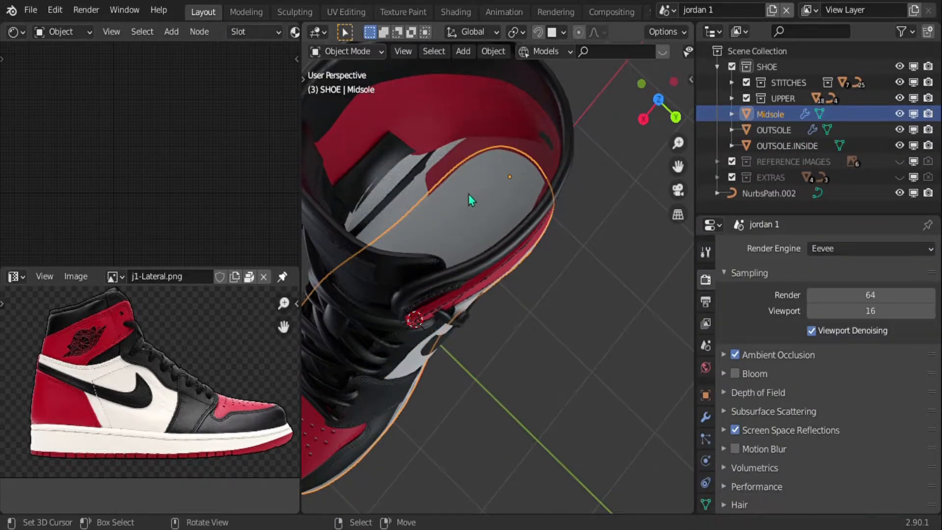
middle_click_drag(480, 256, 538, 284)
right_click(616, 359)
scroll(526, 362, "down", 3)
key("KP_5")
key("KP_1")
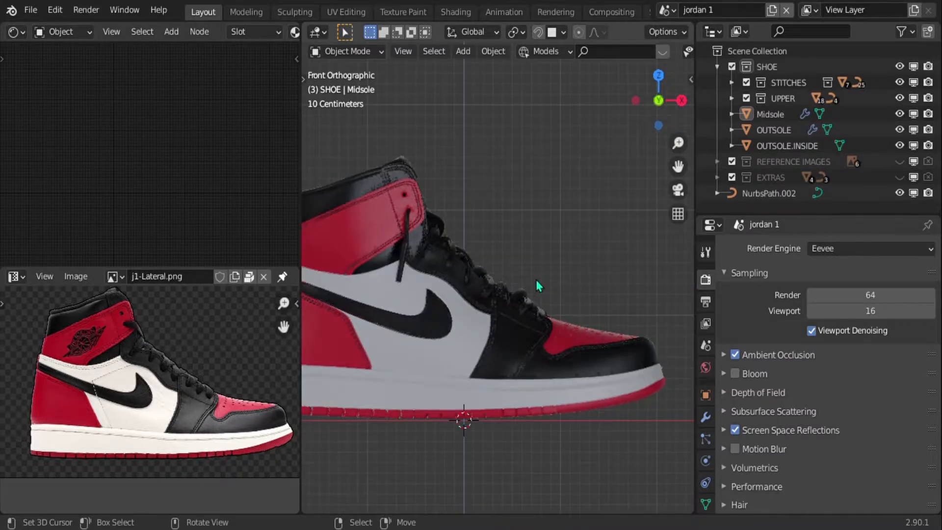
scroll(452, 317, "down", 3)
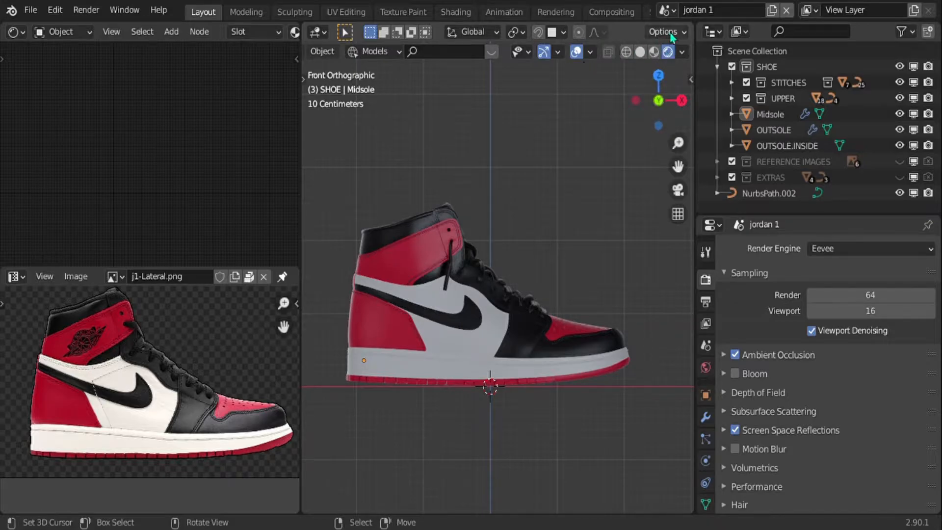
Replace the dark studio HDRI in the rendered viewport lighting with a brighter environment, trying several of the available options.
left_click(682, 52)
left_click(648, 201)
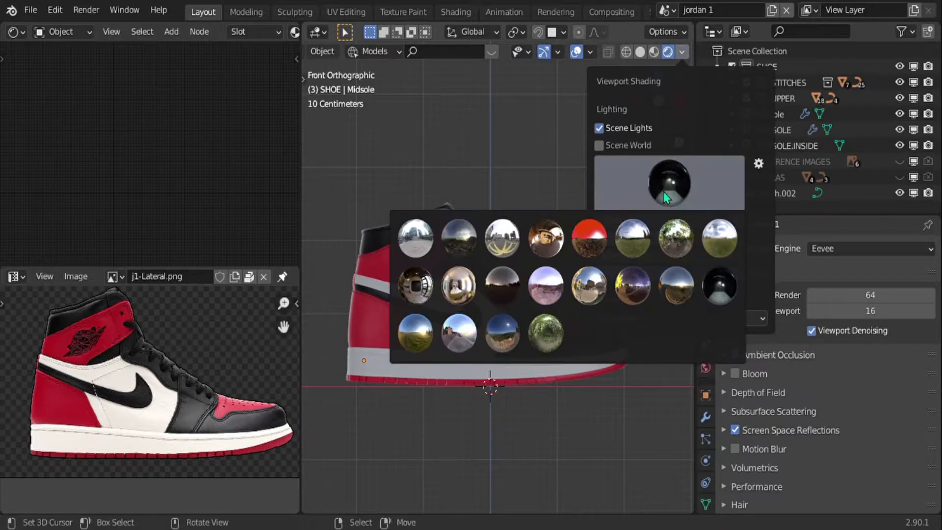
left_click(629, 248)
left_click(669, 183)
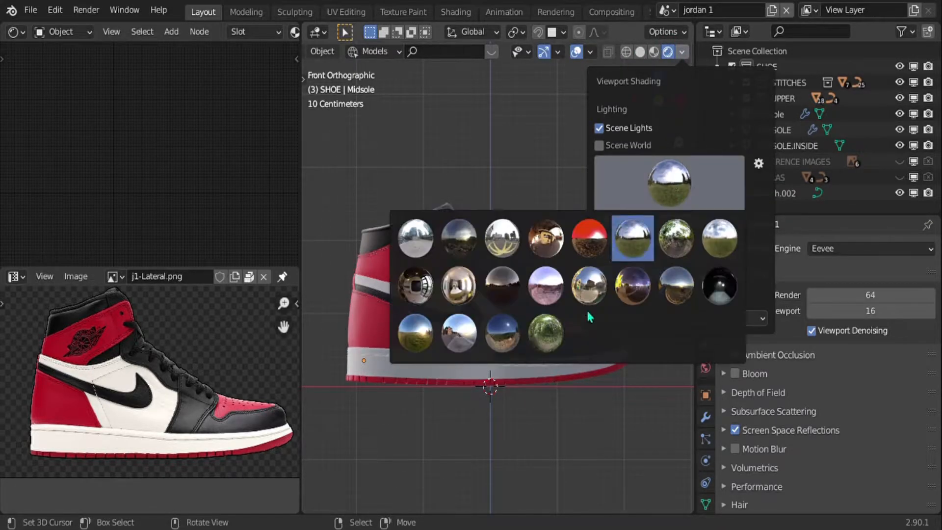
left_click(539, 293)
left_click(674, 182)
left_click(686, 199)
left_click(685, 198)
left_click(644, 236)
left_click_drag(645, 221, 654, 221)
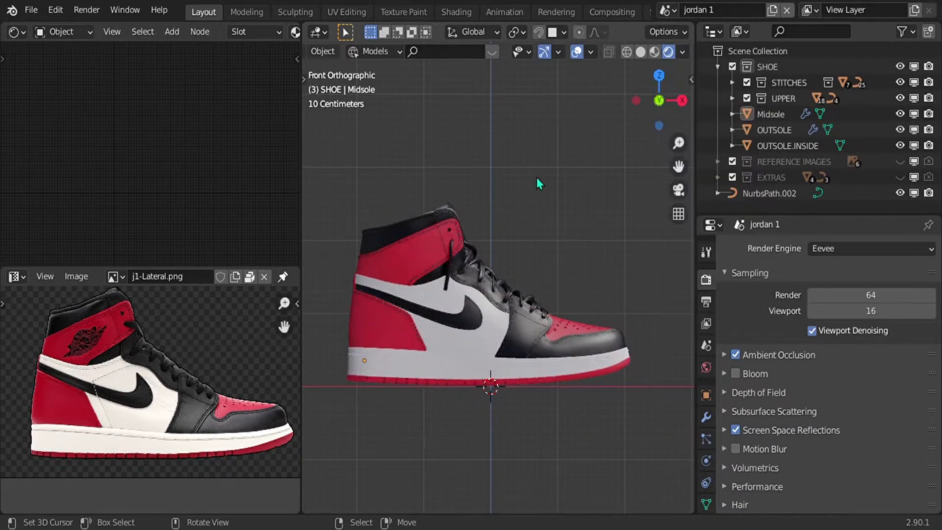
Adjust the Leather.RED base color on the WINGS panel to hue 0.003, saturation 0.898 and value about 0.80.
middle_click_drag(545, 200, 425, 276)
left_click(425, 276)
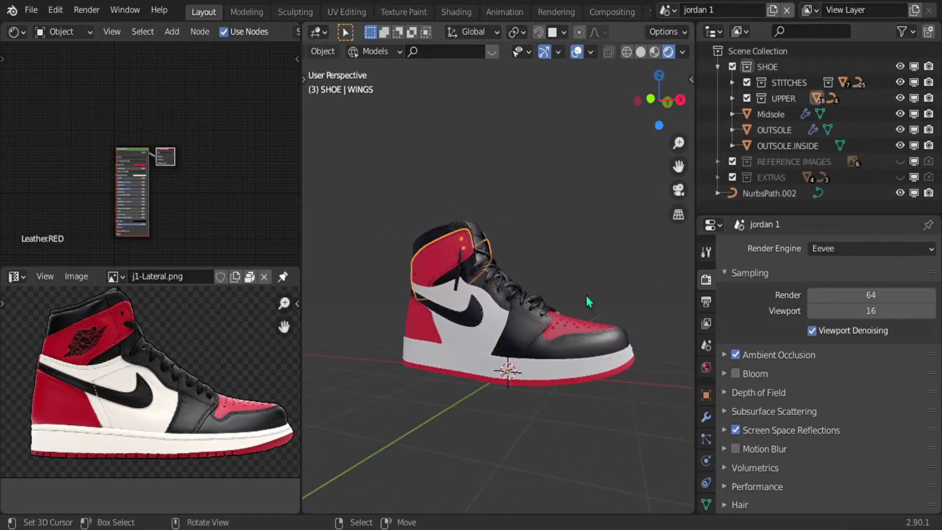
scroll(706, 442, "down", 3)
left_click(706, 465)
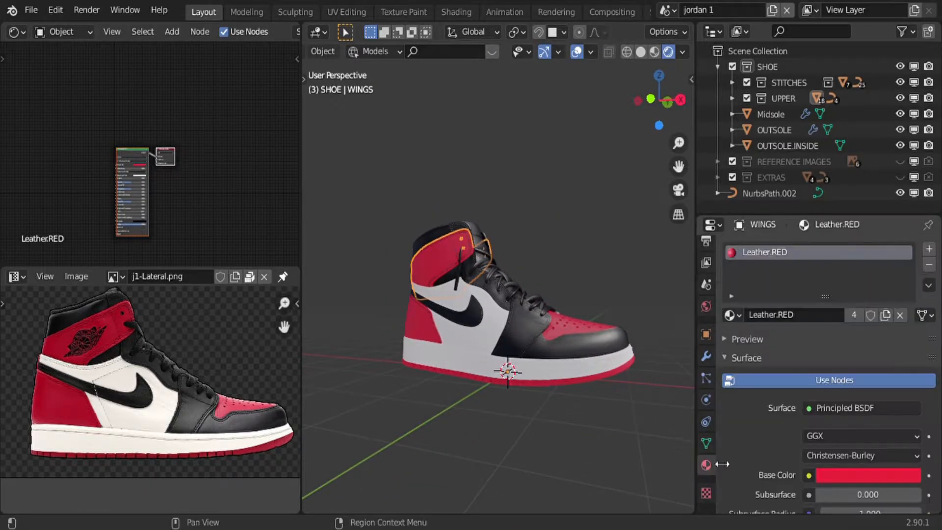
left_click(831, 476)
left_click_drag(850, 355, 846, 360)
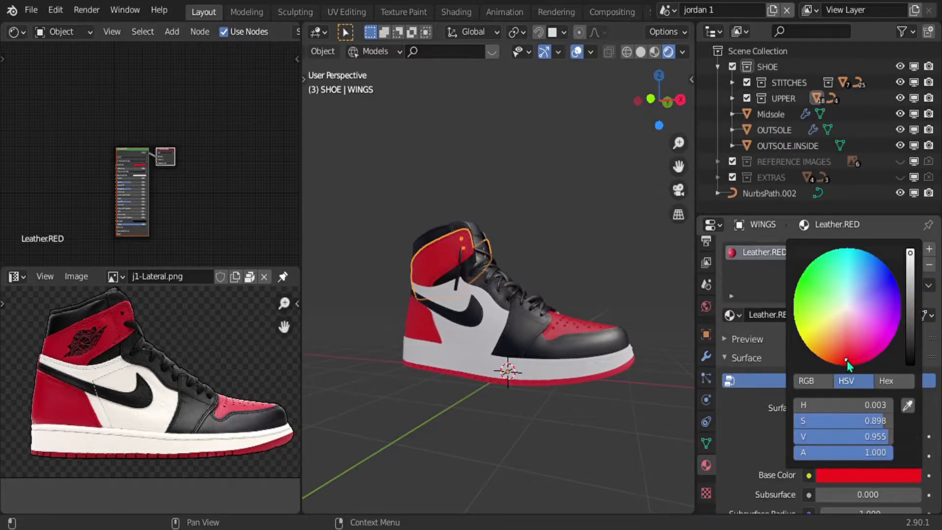
left_click(911, 276)
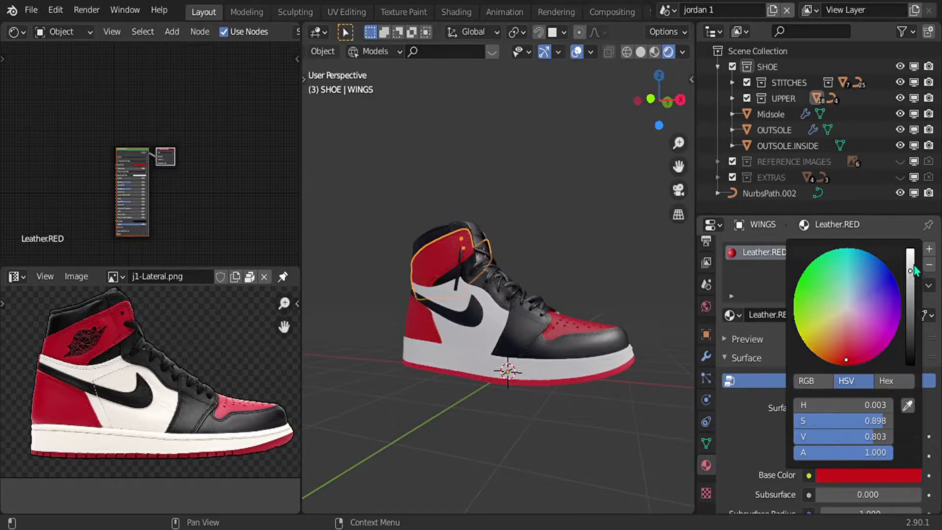
Save the file, hide the viewport overlays, and open the render engine choices in the render settings.
left_click(569, 265)
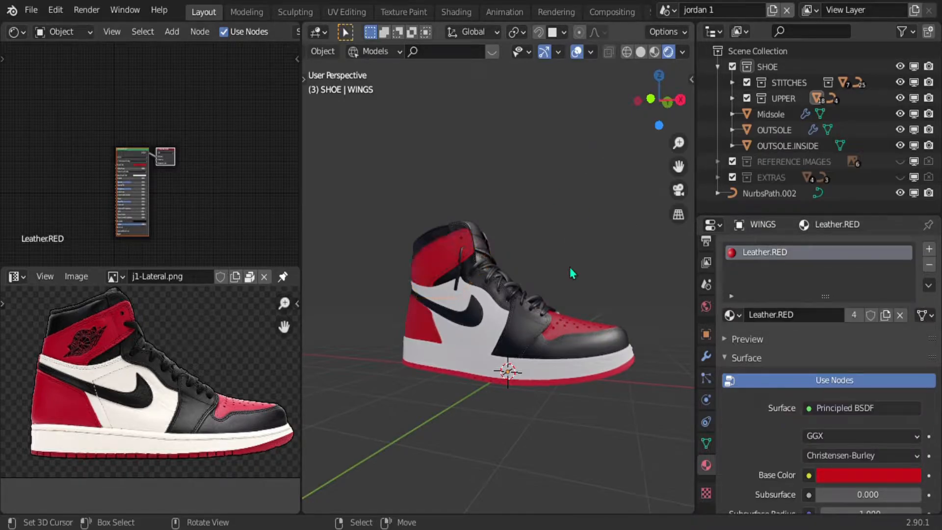
scroll(706, 267, "up", 3)
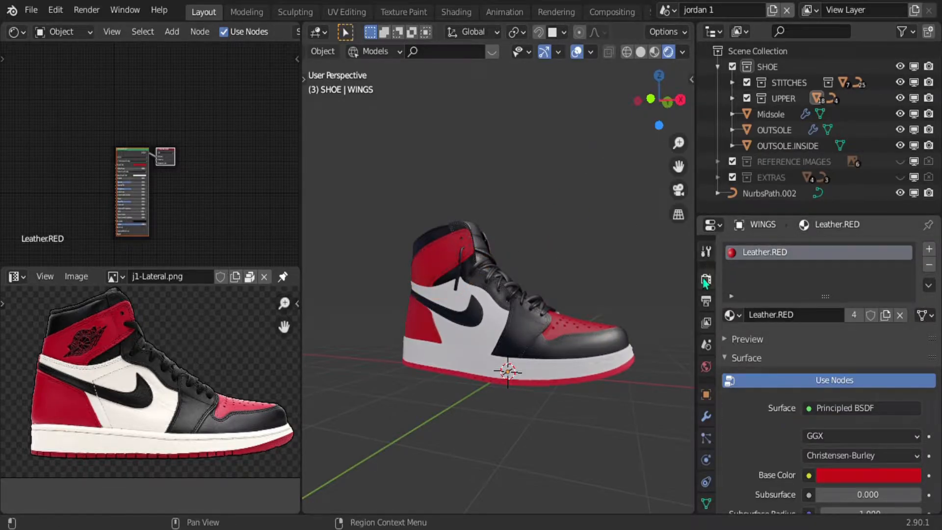
left_click(706, 278)
key("ctrl+s")
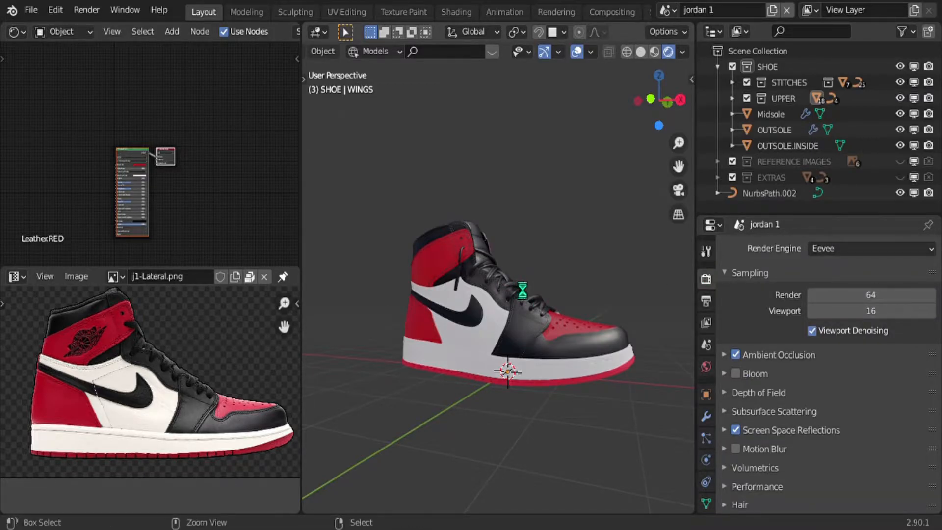
left_click(577, 51)
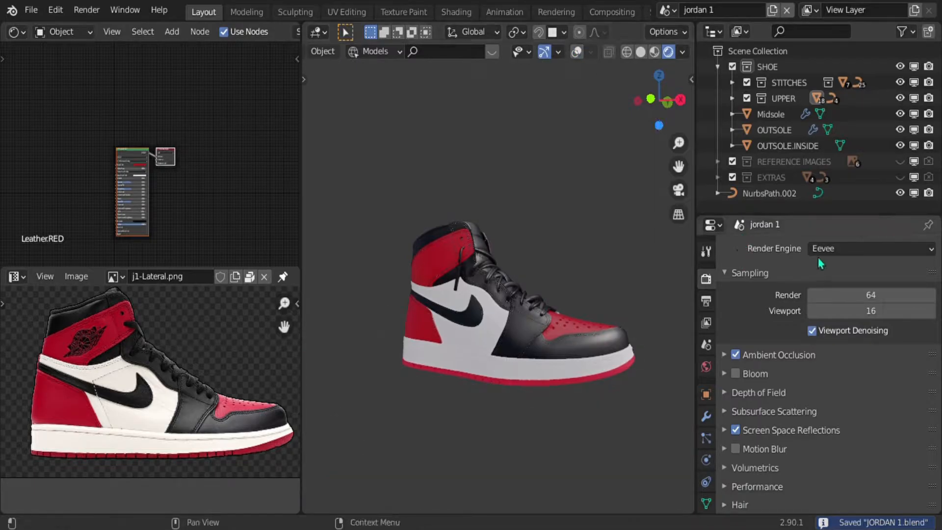
left_click(836, 252)
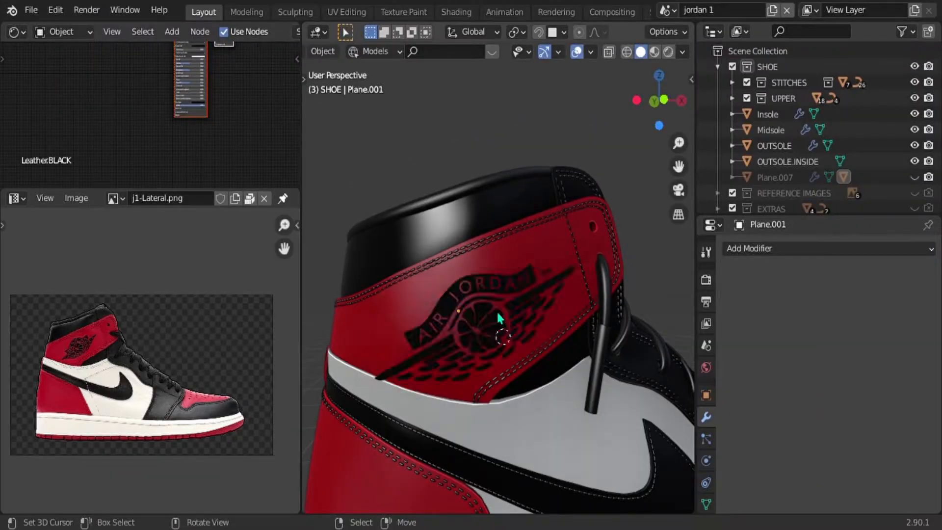
Move the black Air Jordan wings logo away from the red ankle panel so it sits in front of it.
middle_click_drag(498, 325, 596, 351)
key("g")
left_click(507, 324)
left_click(456, 294)
left_click(431, 347)
left_click(427, 346)
left_click(427, 347)
middle_click_drag(437, 347, 405, 342)
Place the 3D cursor at the logo's centre in front view, add a plane there and rotate it 90 degrees about X.
right_click(497, 340, "shift")
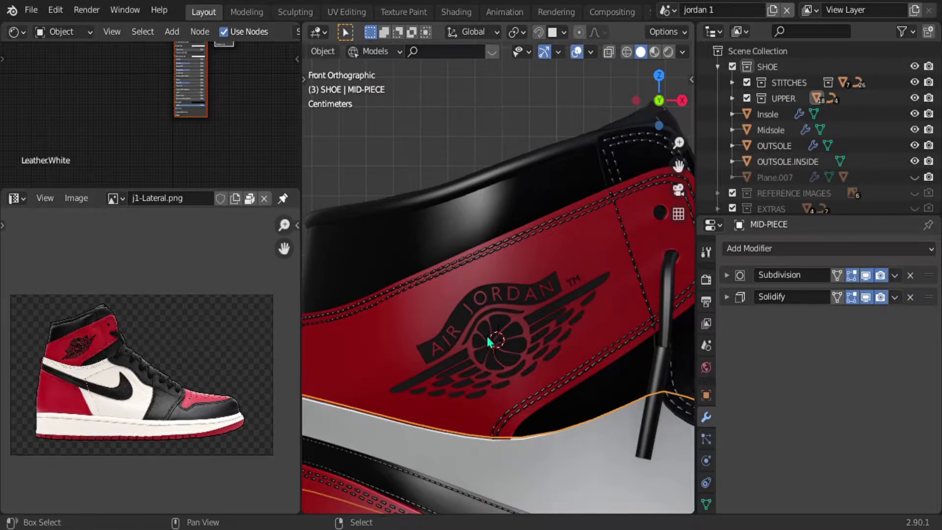
key("shift+a")
mouse_move(495, 211)
left_click(540, 211)
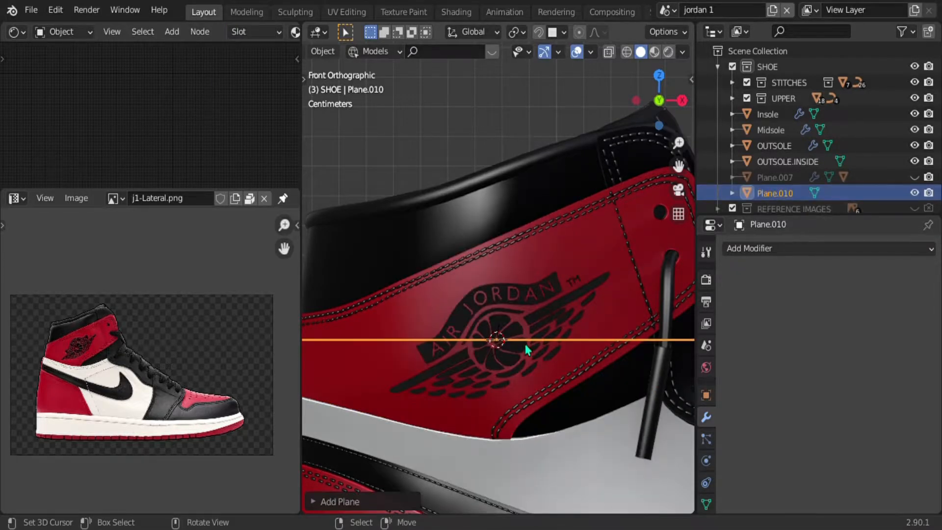
type("rx90")
key("Return")
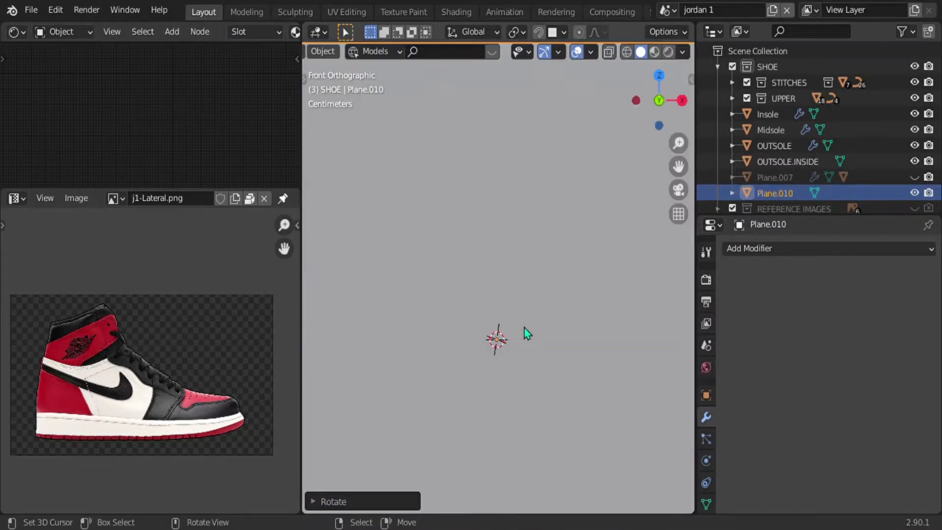
Scale the plane down to a small square at the logo's centre and rotate it to match the logo's tilt.
key("s")
left_click(582, 366)
key("s")
key("r")
left_click(592, 333)
Move the plane's four edges outward in Edit Mode until the rectangle covers the whole Air Jordan logo.
key("Tab")
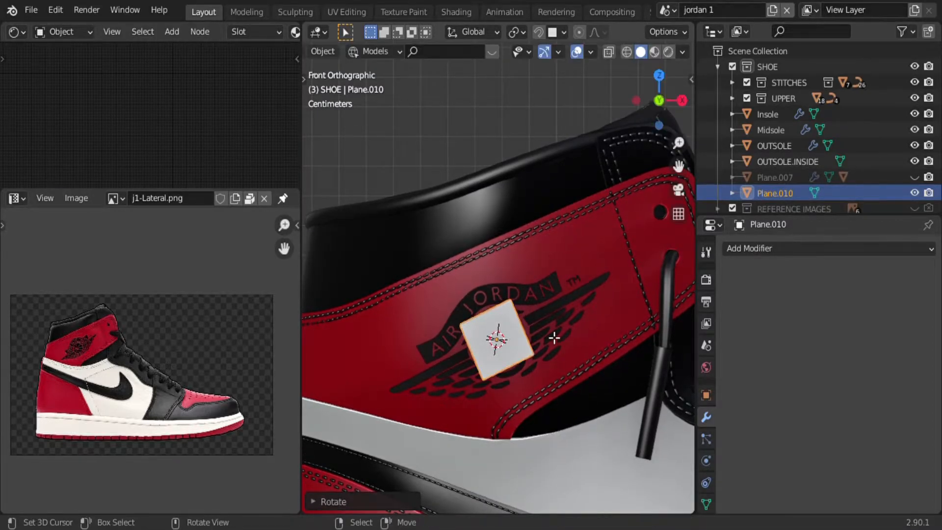
key("g")
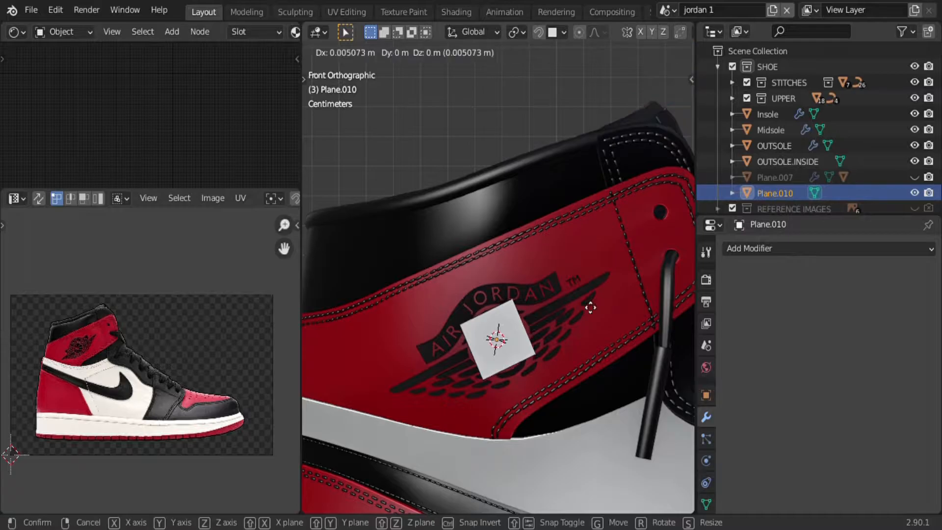
left_click(513, 337)
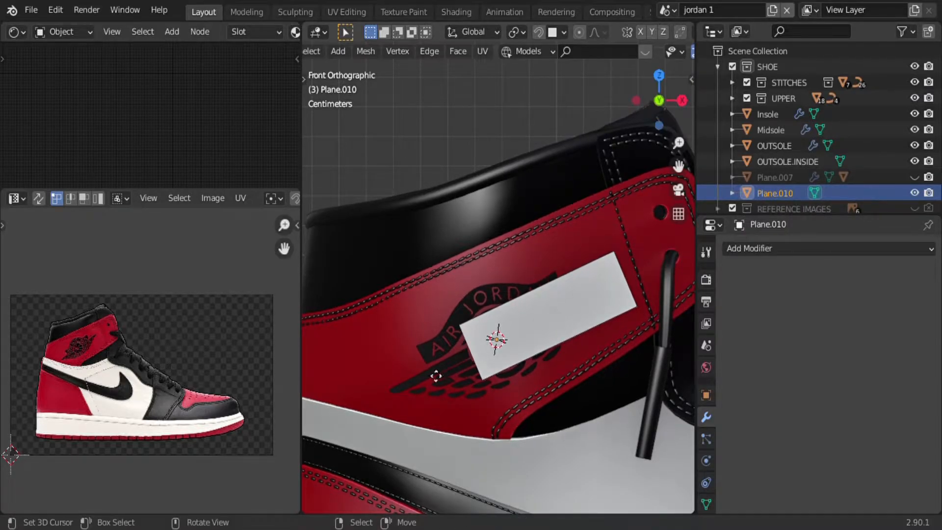
key("g")
left_click(369, 396)
right_click(496, 311)
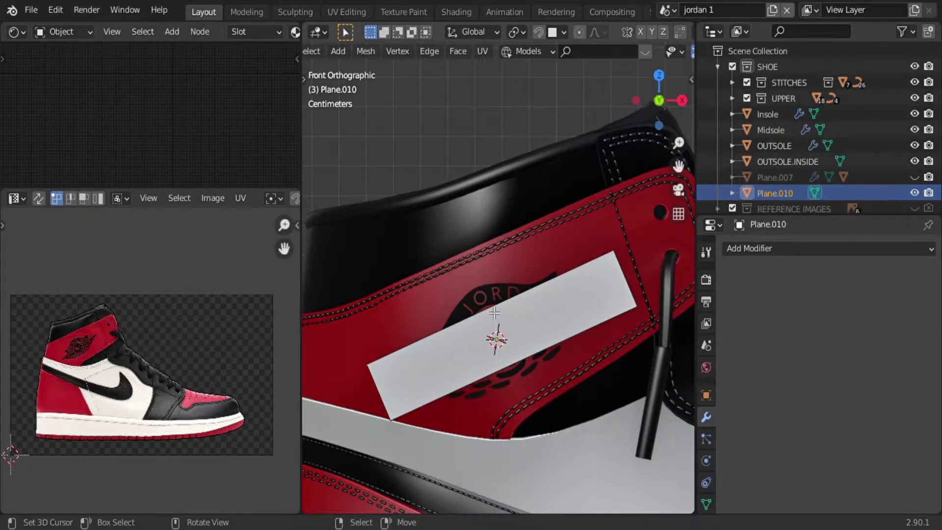
key("g")
left_click(488, 289)
right_click(499, 363)
key("g")
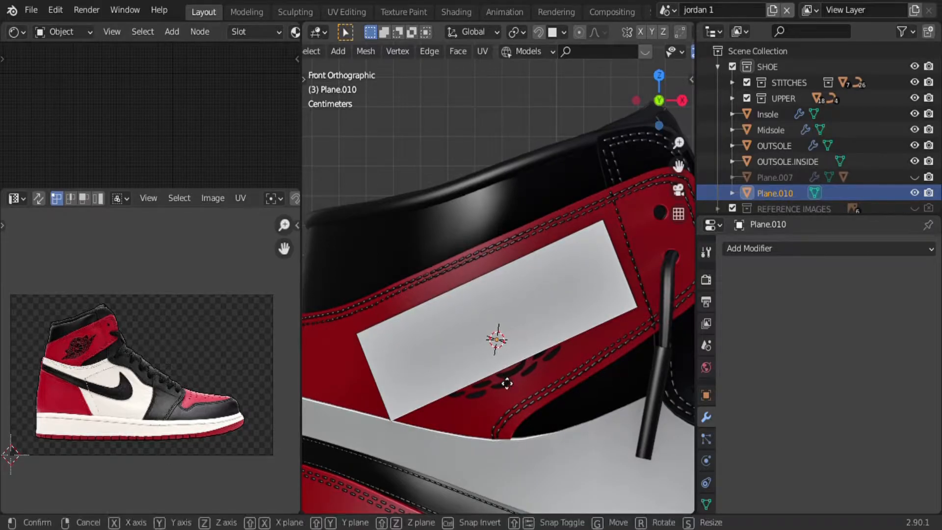
left_click(514, 410)
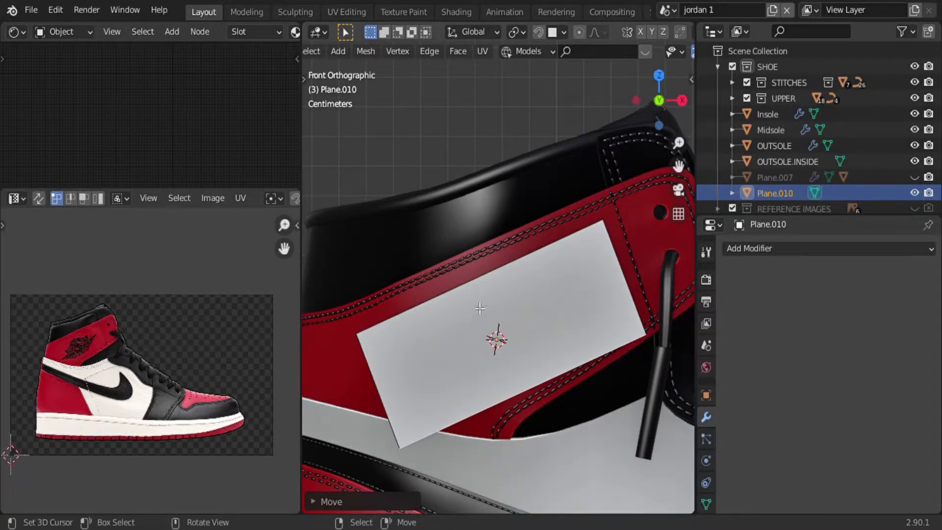
key("ctrl+r")
left_click(485, 299)
right_click(484, 300)
key("a")
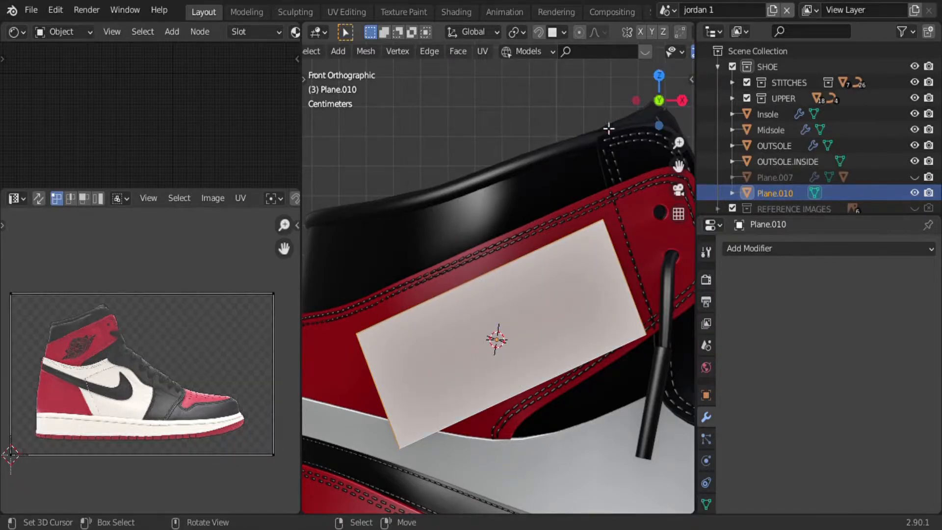
key("n")
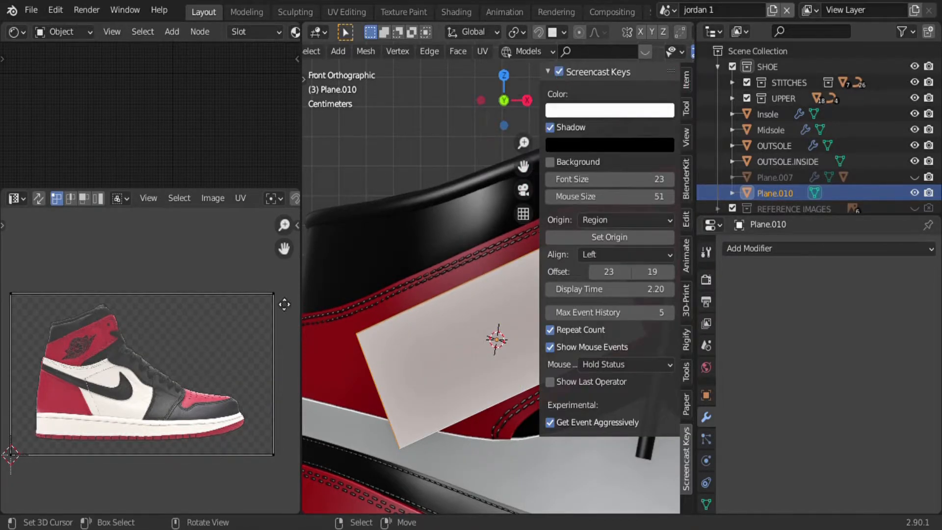
key("n")
middle_click_drag(533, 318, 510, 280, "shift")
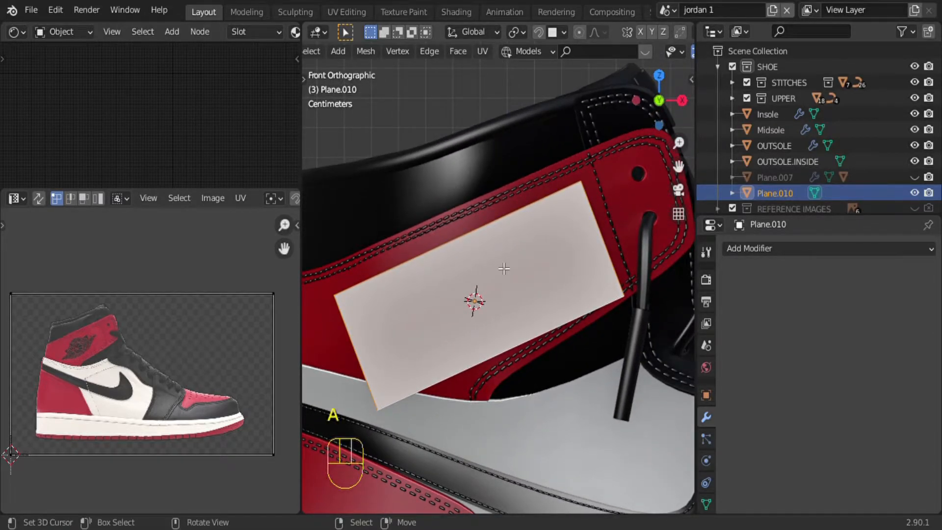
Subdivide the whole plane and repeat the subdivision four more times to form a dense grid.
key("a")
key("w")
left_click(458, 68)
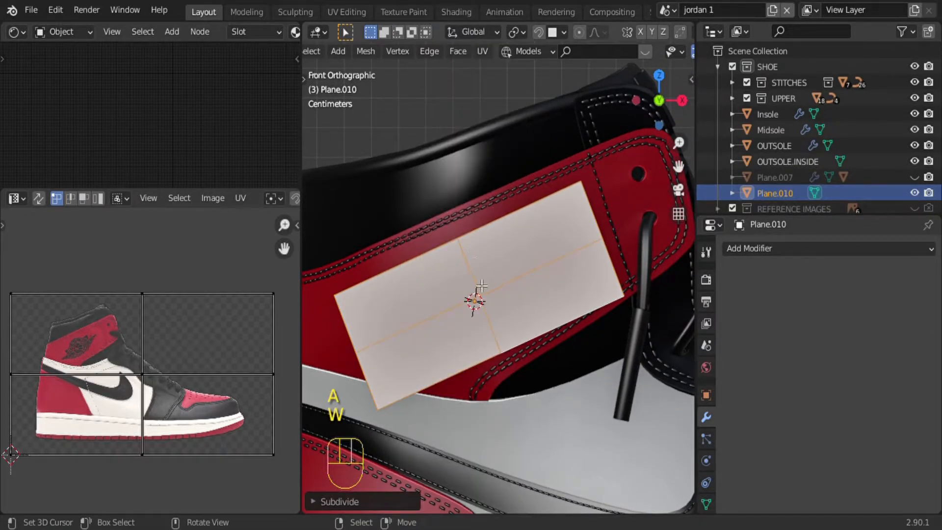
key("shift+r")
key("shift+r")
key("shift+r")
key("shift+r")
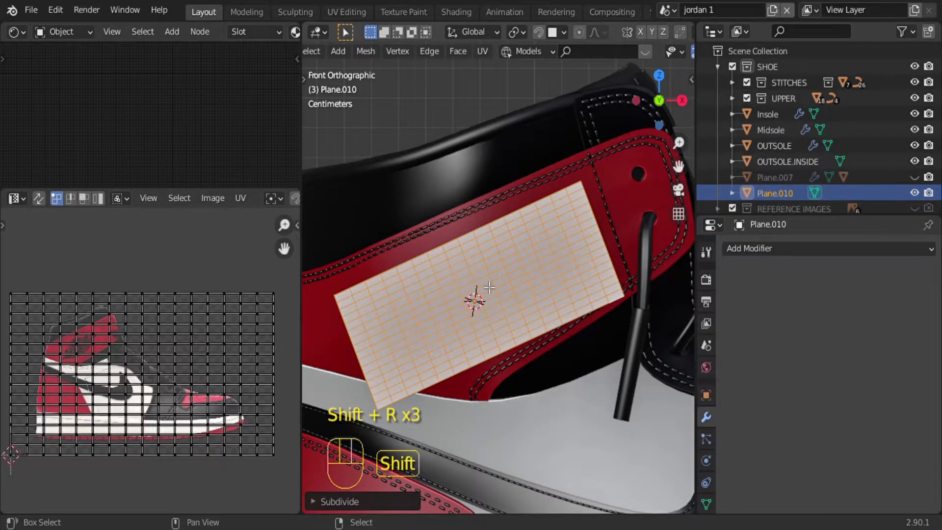
key("Tab")
Move the plane along the Y axis until it sits directly behind the Air Jordan logo.
middle_click_drag(489, 287, 490, 309)
key("g")
key("y")
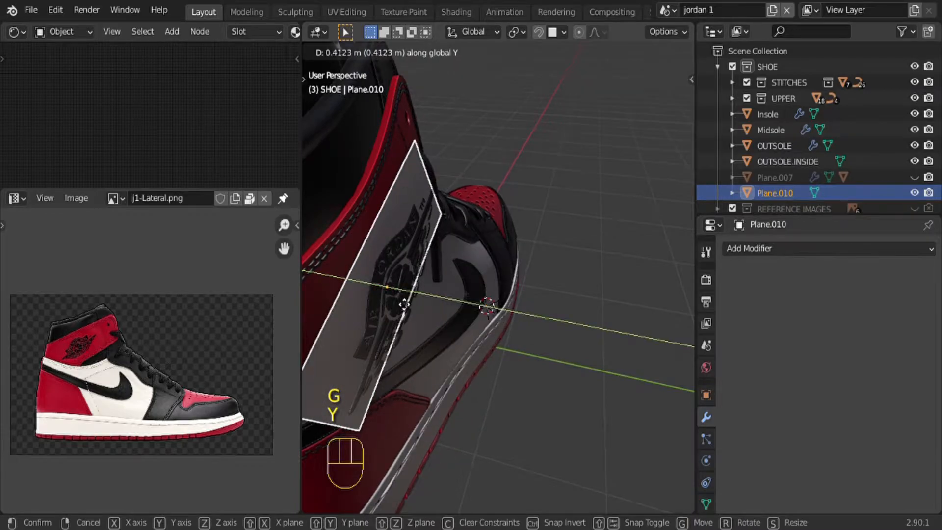
left_click(402, 278)
scroll(400, 272, "up", 3)
middle_click_drag(400, 272, 474, 256, "shift")
middle_click_drag(520, 292, 533, 280)
key("g")
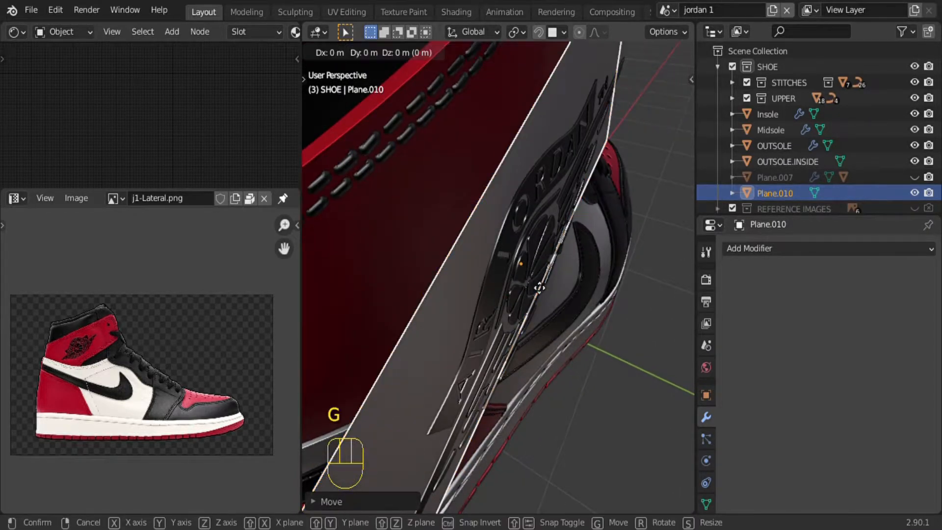
key("y")
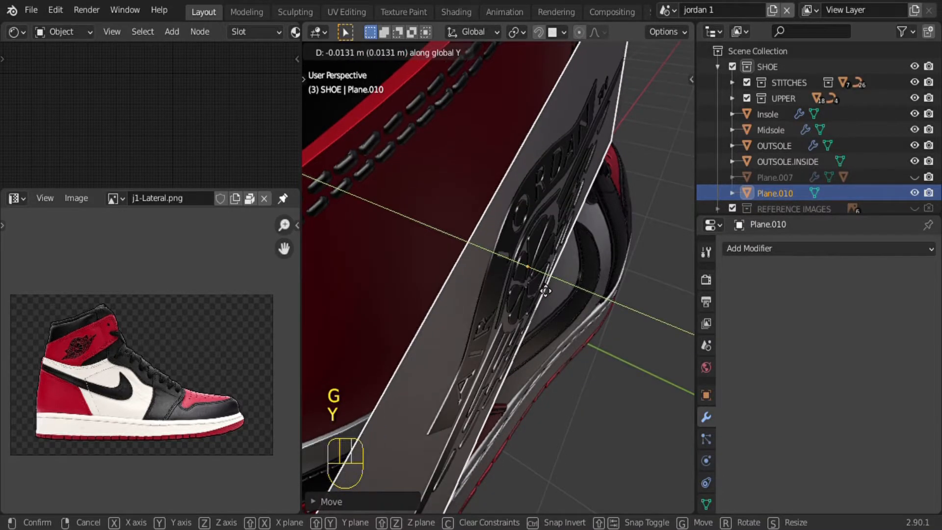
left_click(543, 279)
middle_click_drag(490, 242, 466, 241)
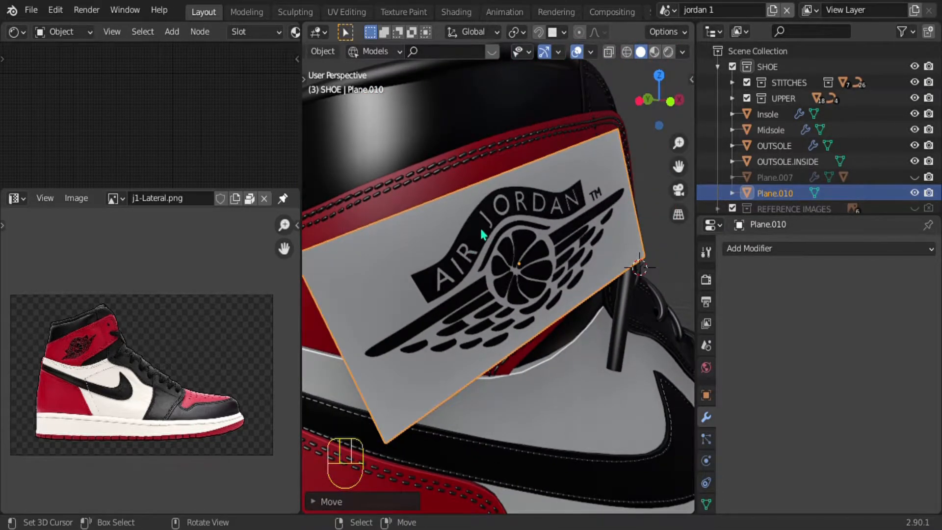
Add a Surface Deform modifier to the Air Jordan logo.
left_click(482, 235)
left_click(789, 250)
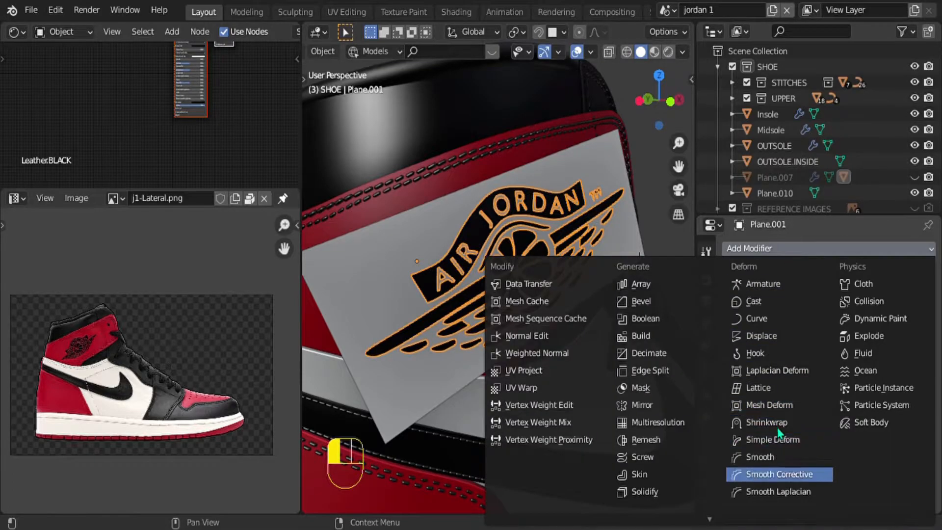
scroll(790, 480, "down", 4)
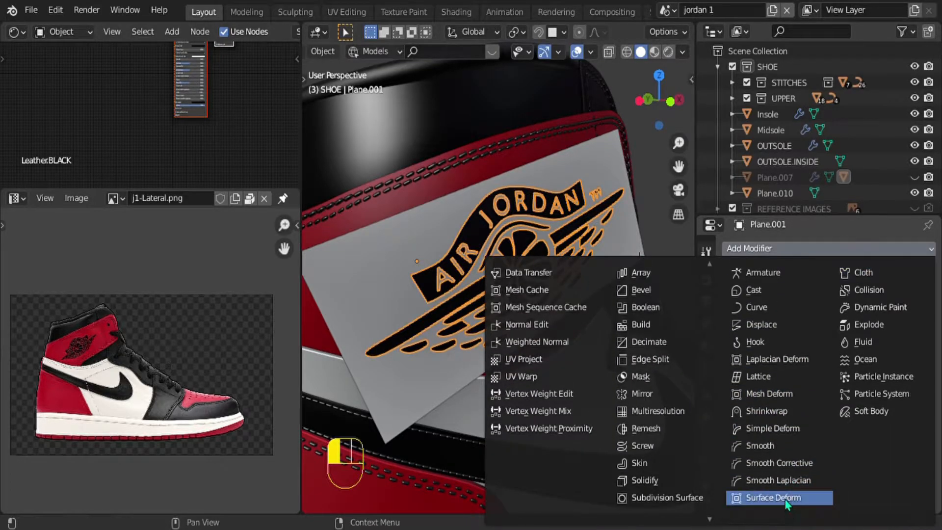
scroll(786, 501, "down", 1)
left_click(774, 488)
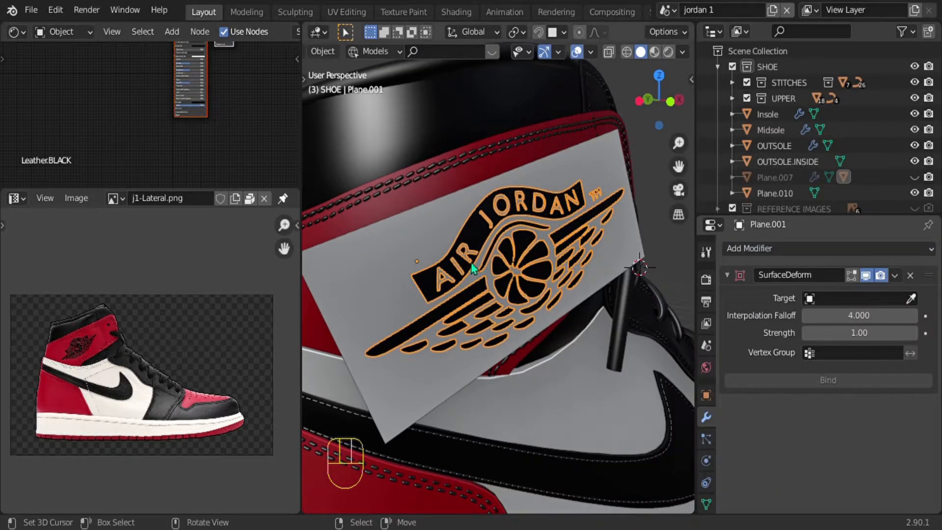
Parent the Air Jordan logo to the subdivided plane and check the link with a trial move.
middle_click_drag(404, 283, 447, 253)
right_click(390, 247, "shift")
right_click(469, 242)
right_click(424, 234, "shift")
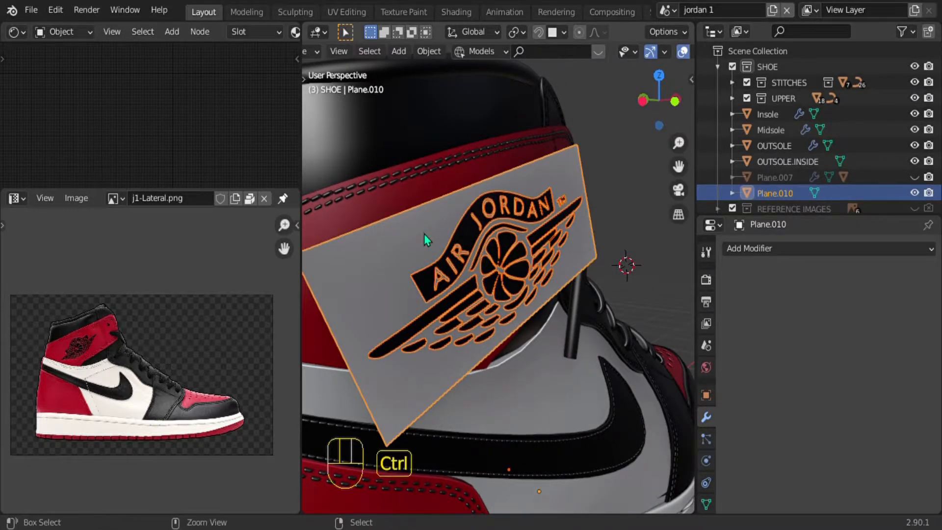
key("ctrl+p")
left_click(385, 246)
middle_click_drag(384, 246, 408, 251)
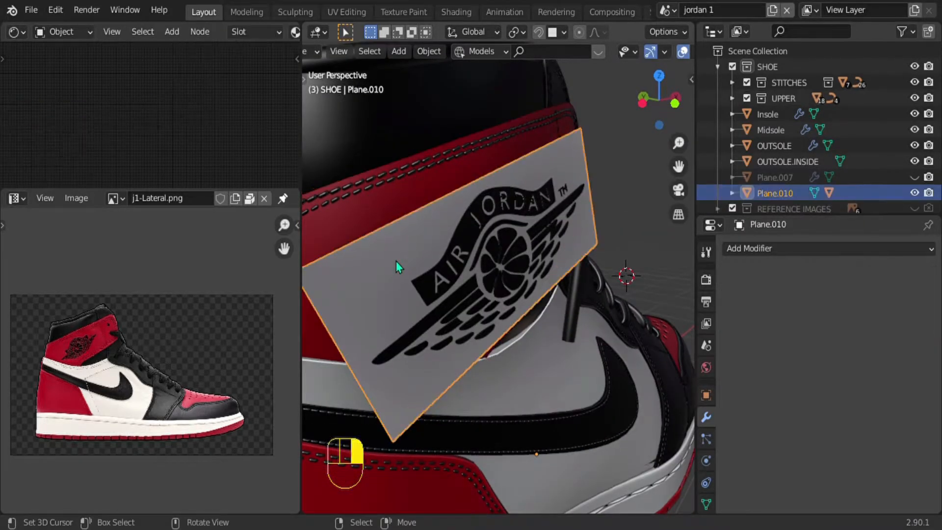
key("g")
right_click(447, 257)
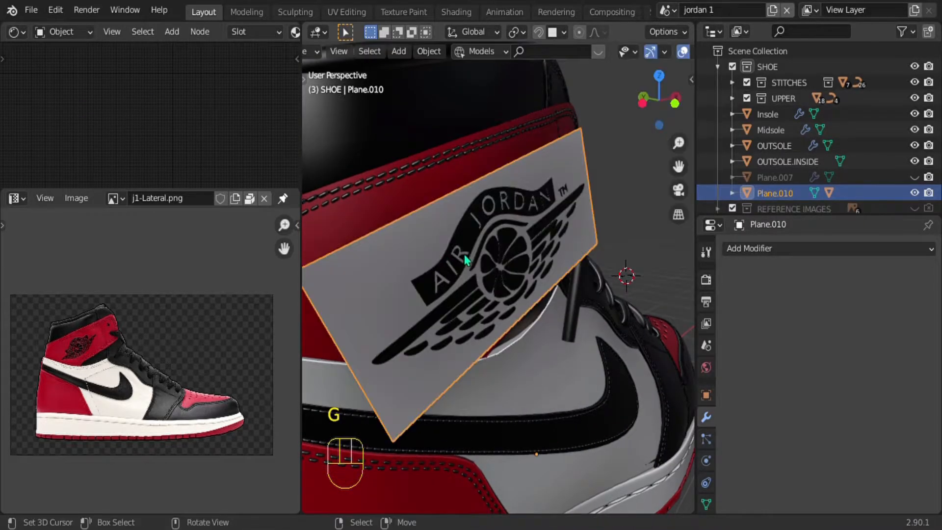
Set Plane.010 as the target of the logo's Surface Deform modifier and bind it.
left_click(463, 236)
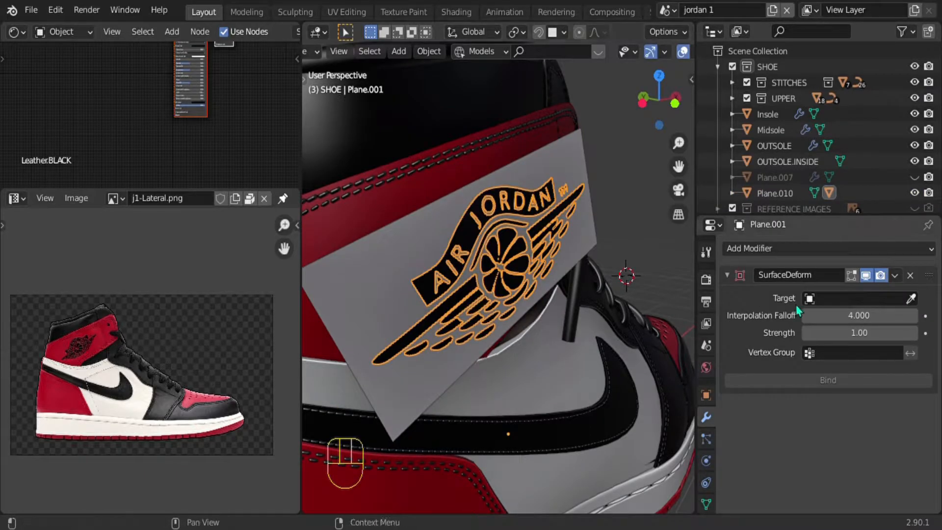
left_click(912, 299)
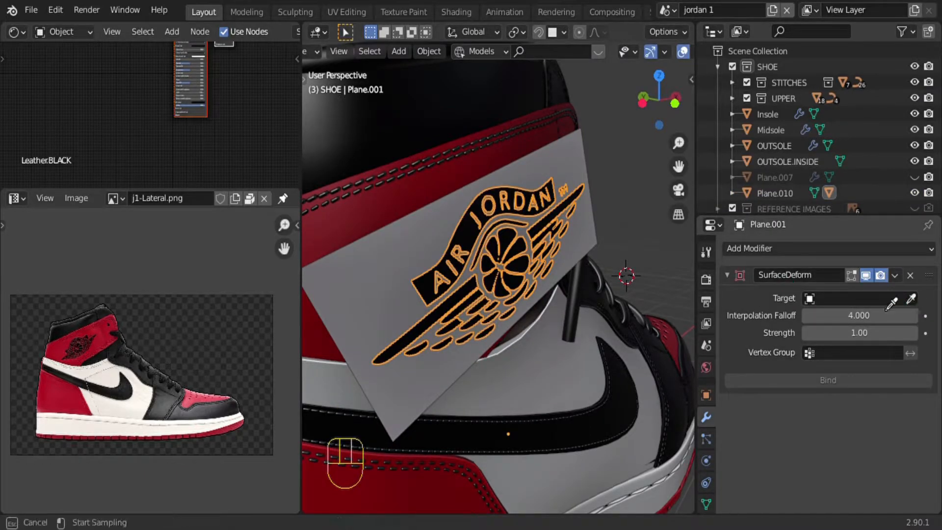
left_click(395, 267)
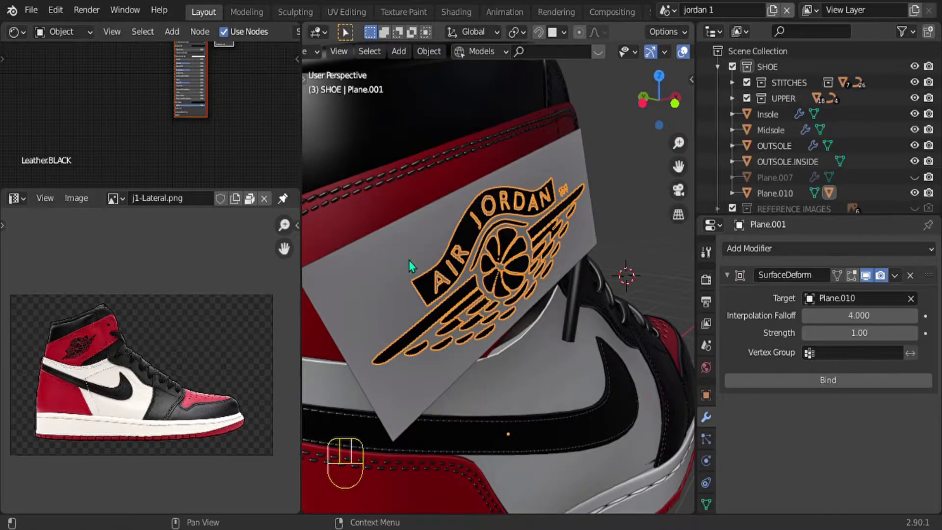
left_click(839, 379)
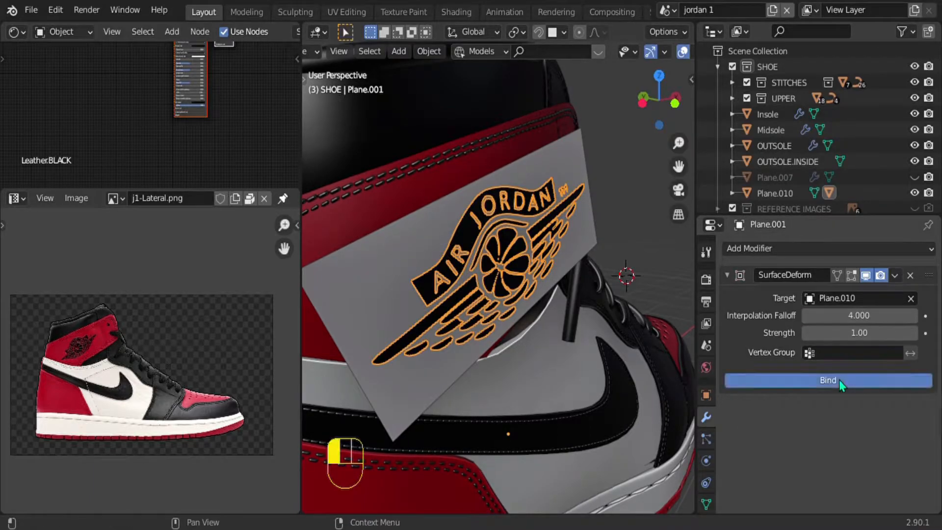
middle_click_drag(505, 361, 401, 263)
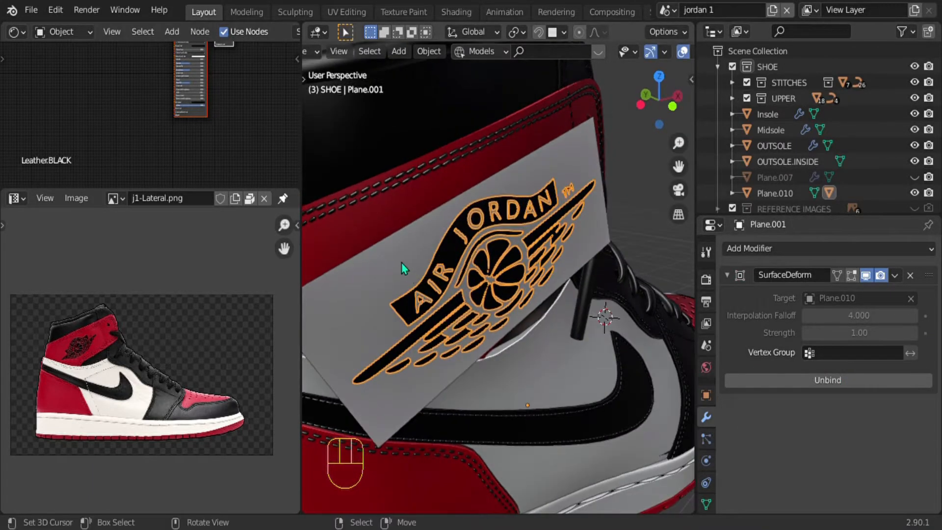
Enter edit mode on the plane behind the Air Jordan logo and select a single vertex of its grid.
left_click(401, 263)
key("Tab")
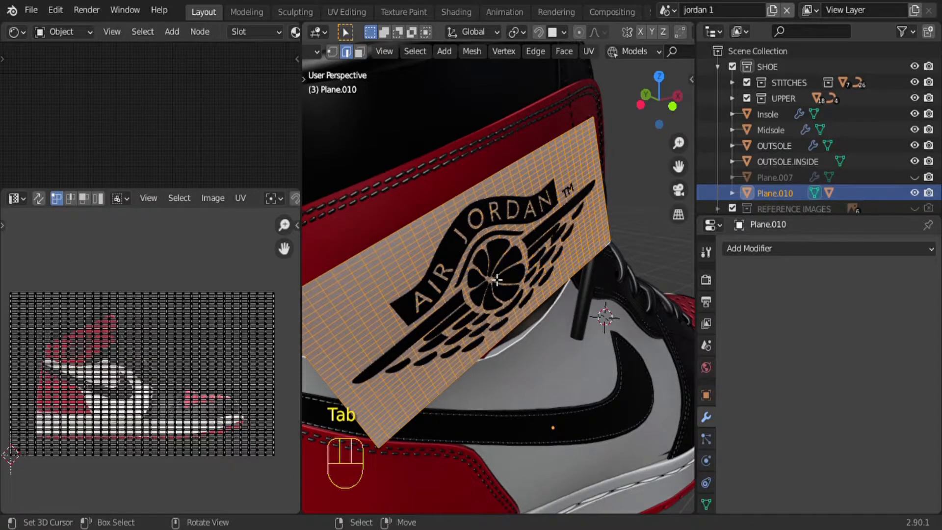
key("1")
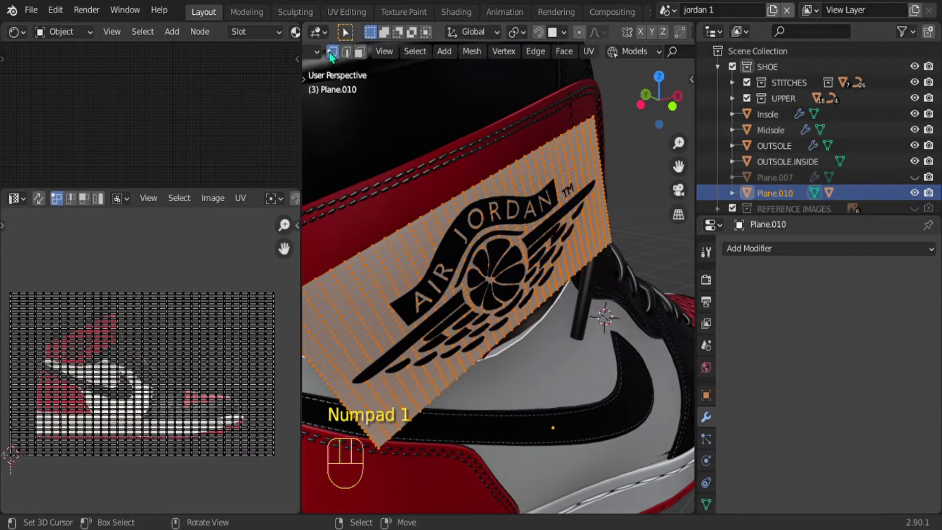
left_click(417, 273)
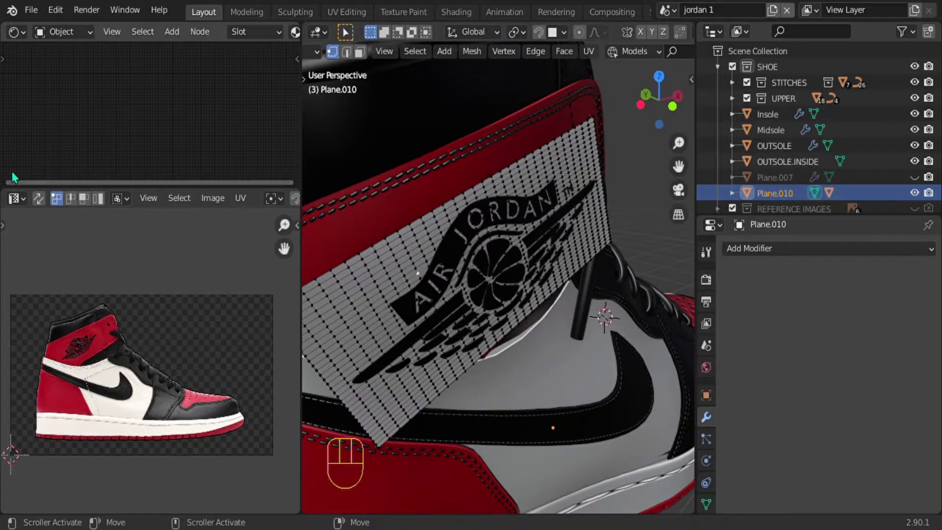
Close the node editor and reference image areas to give the 3D viewport their space.
left_click_drag(5, 185, 42, 332)
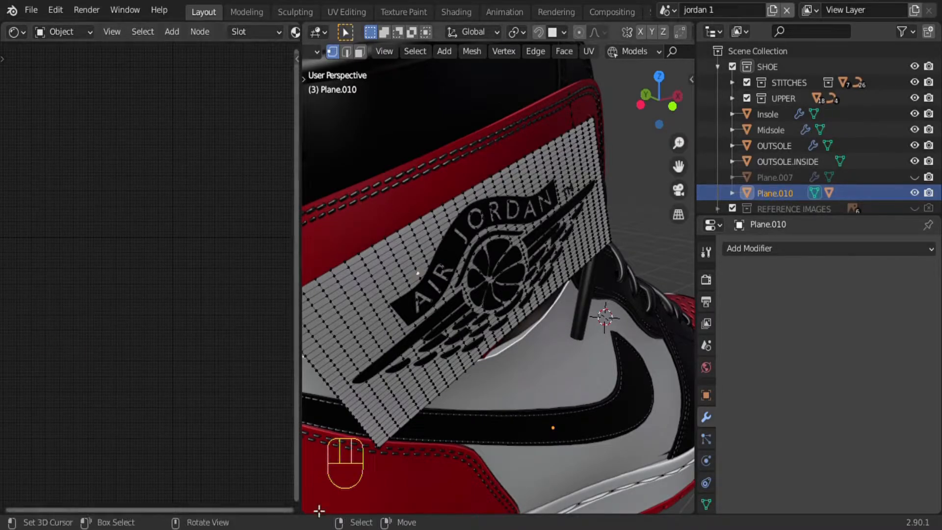
left_click_drag(310, 515, 177, 360)
scroll(307, 270, "down", 6)
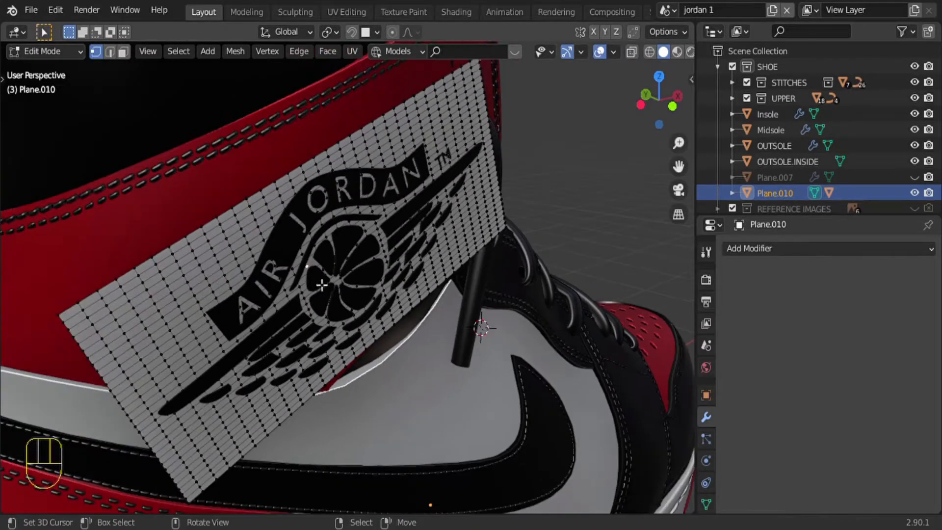
Try moving the selected plane vertex, first alone and again with proportional editing, to test the logo's deformation.
key("g")
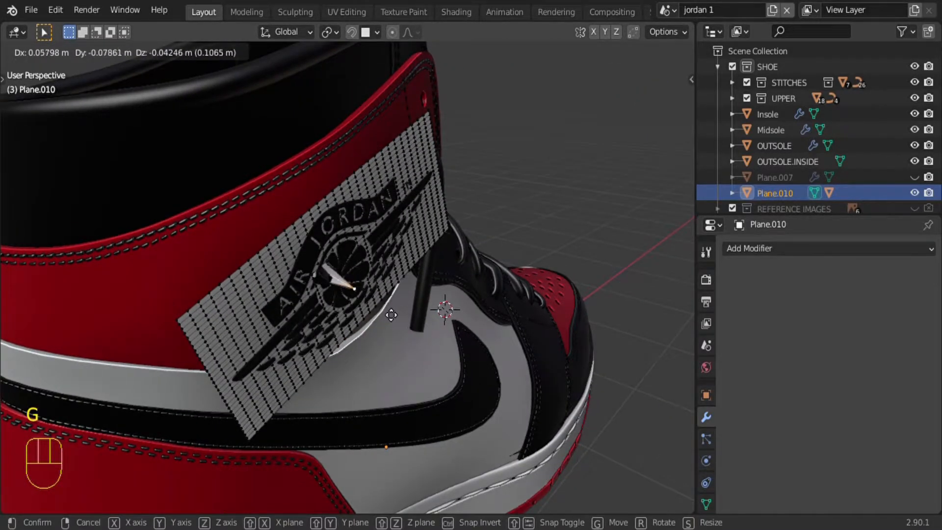
right_click(383, 314)
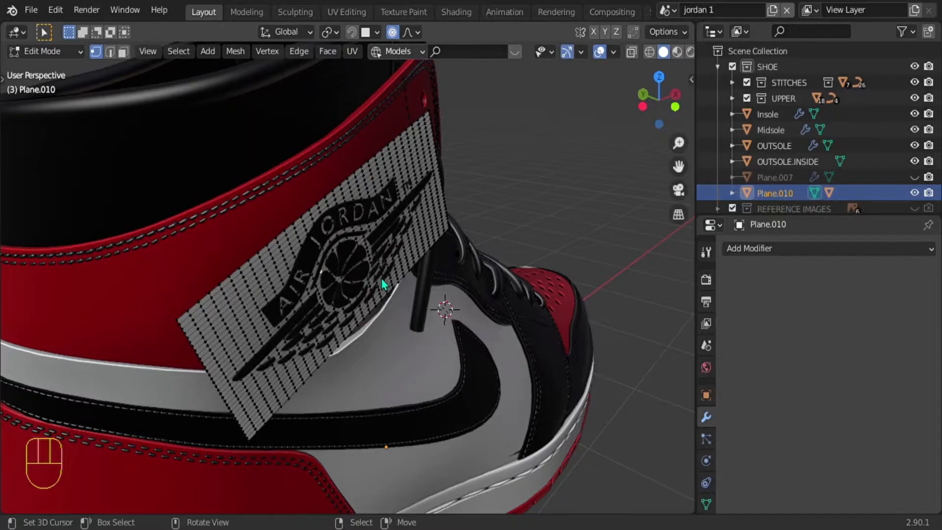
key("g")
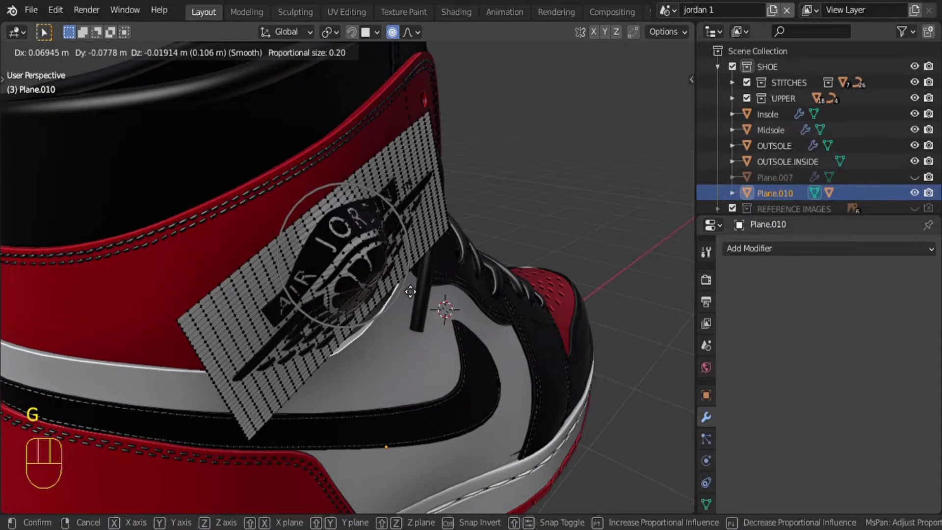
right_click(374, 289)
key("Tab")
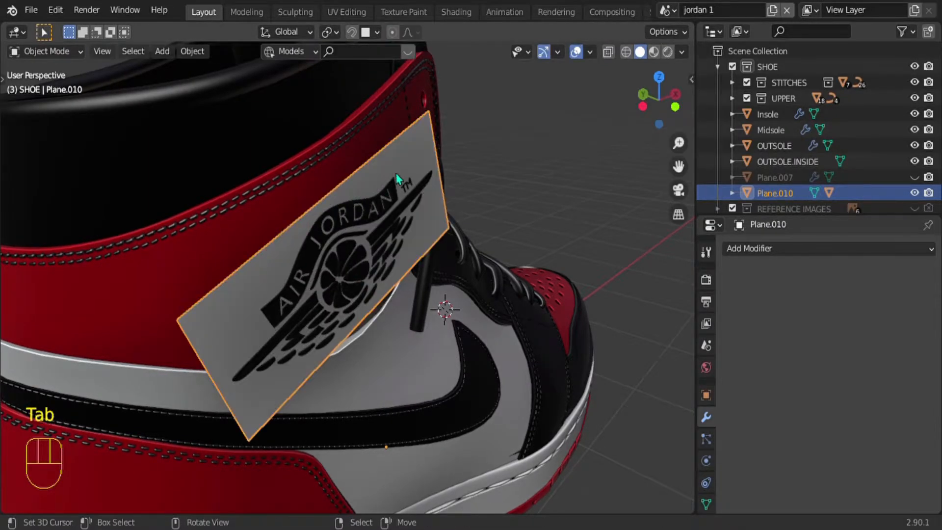
Add a Shrinkwrap modifier to the plane behind the logo, with the red ankle panel WINGS as its target.
left_click(745, 249)
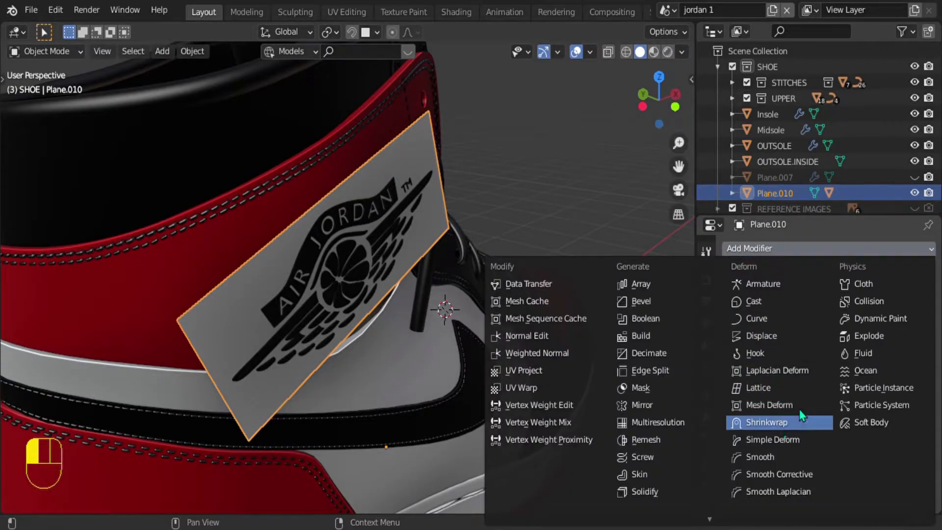
left_click(784, 424)
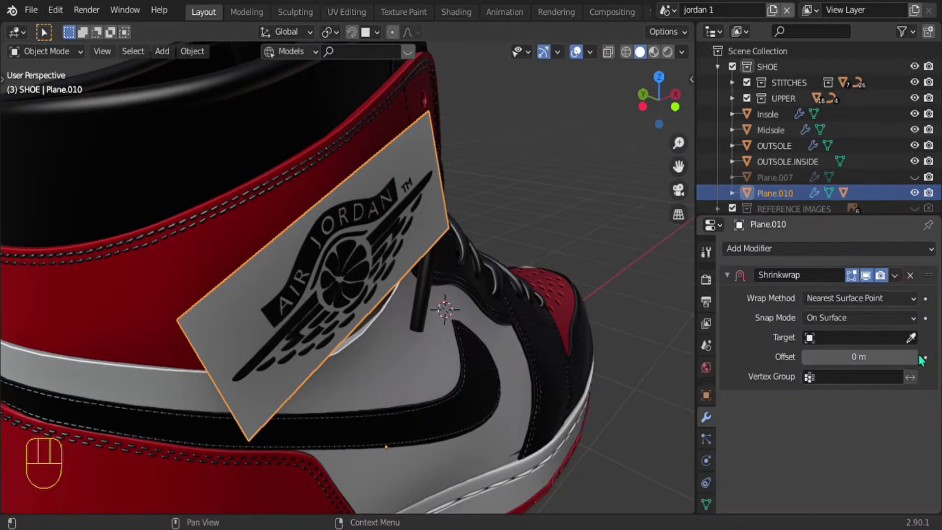
left_click(268, 220)
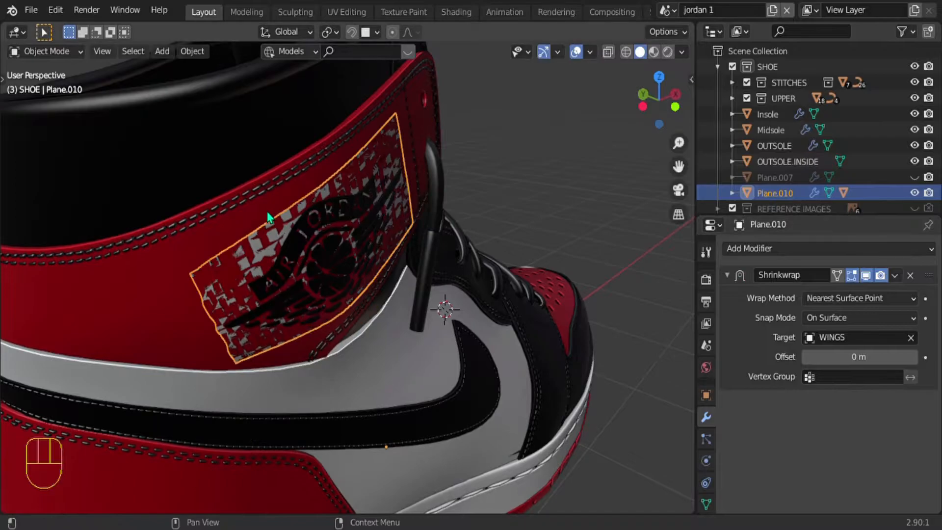
middle_click_drag(377, 269, 314, 207)
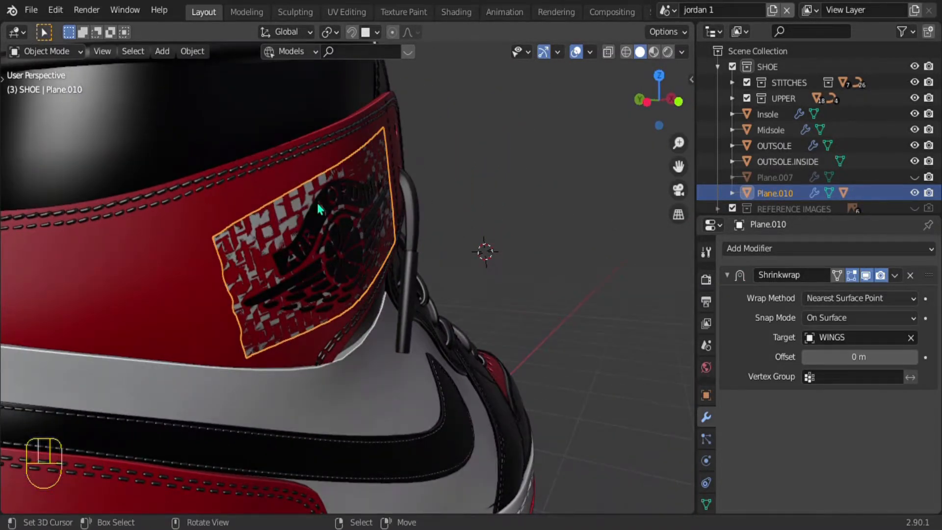
Rename the shrinkwrapped plane "wing logo shrink" and the Air Jordan logo "wing logo".
key("F2")
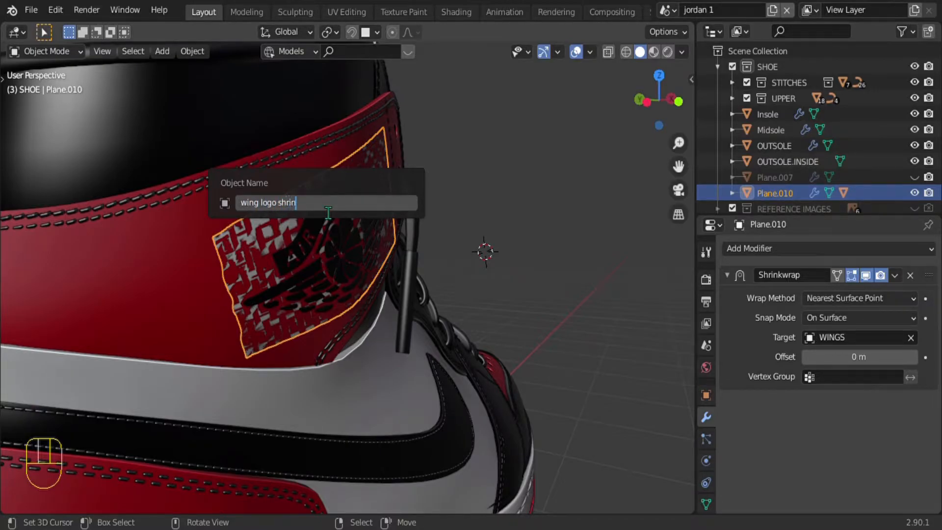
key("Return")
left_click(319, 207)
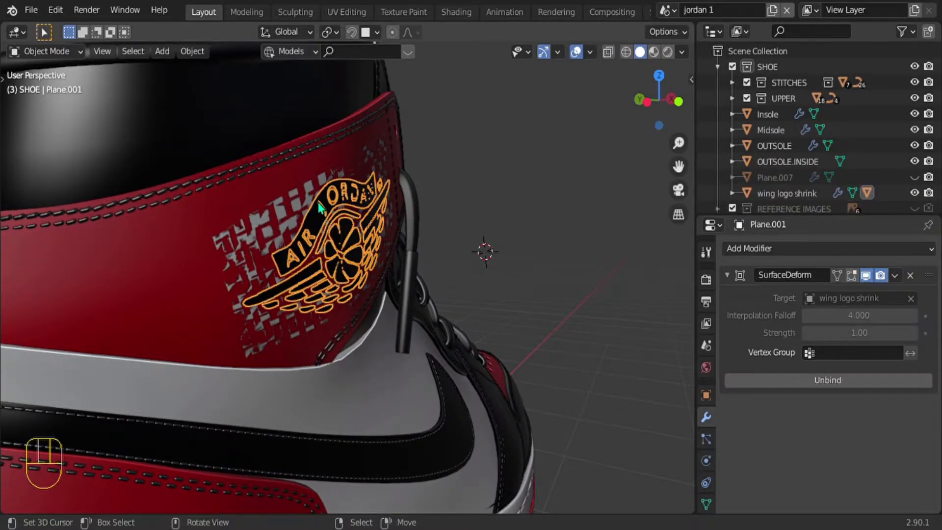
key("F2")
type("wing logo")
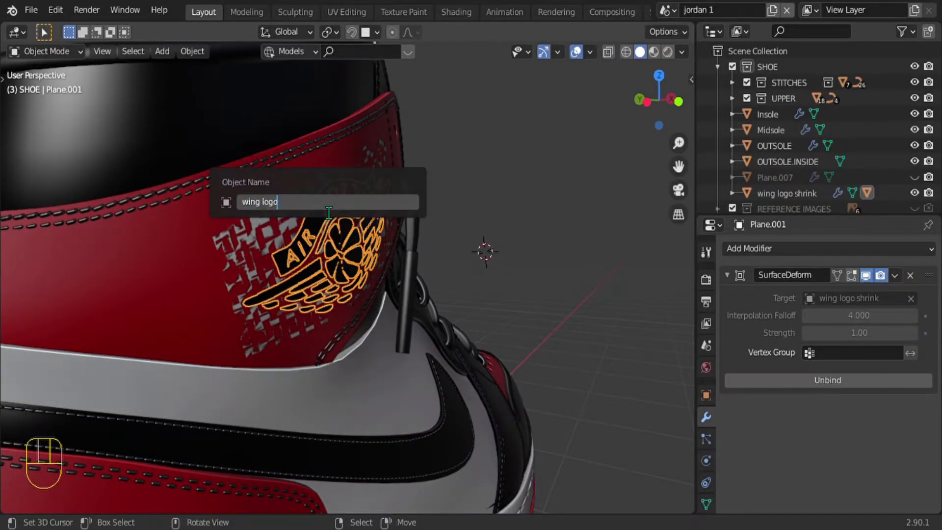
key("Return")
scroll(319, 202, "up", 3)
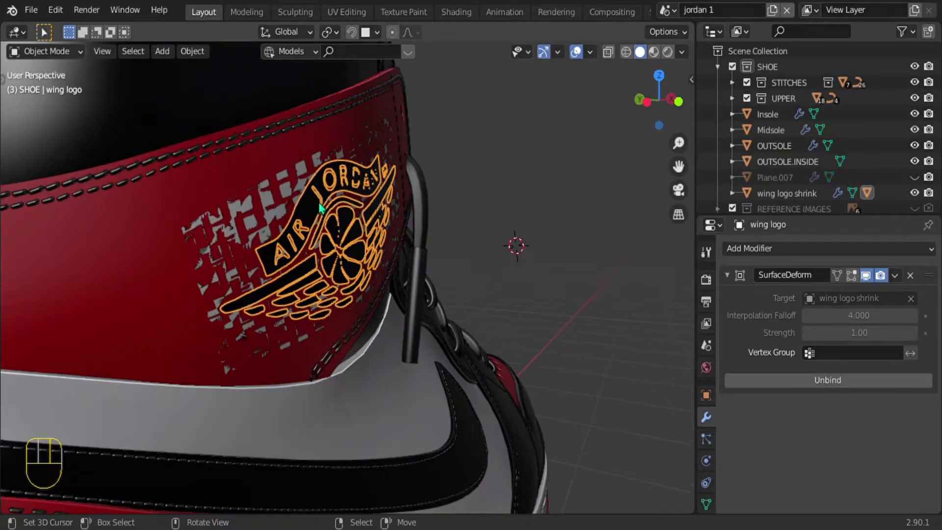
Hide the wing logo shrink plane in the viewport and in renders.
right_click(247, 173)
middle_click_drag(247, 173, 195, 219)
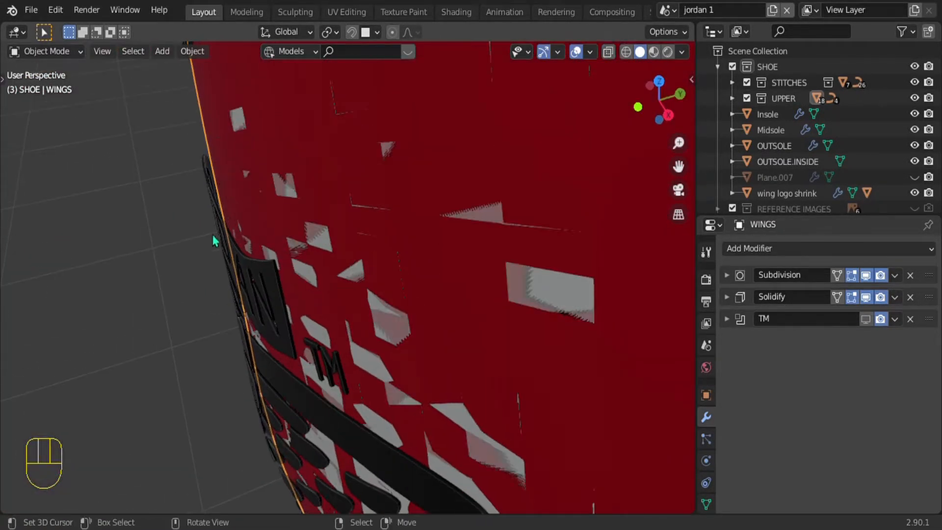
right_click(273, 281)
right_click(301, 247)
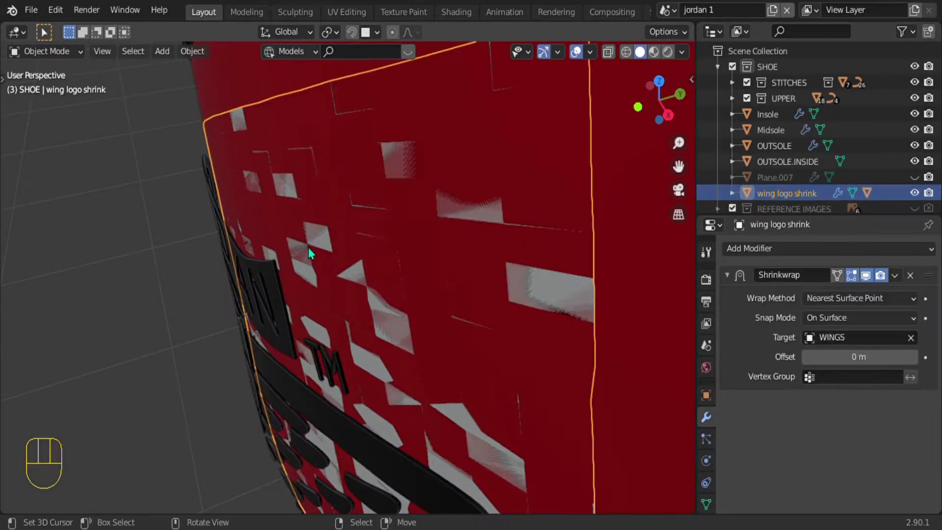
left_click(915, 193)
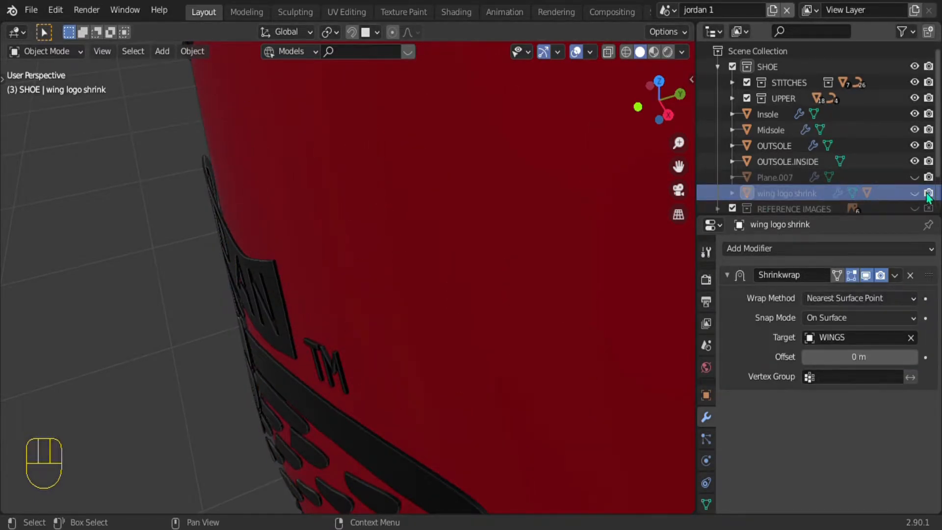
Move the wing logo about 0.008 m along the Y axis towards the red ankle panel.
right_click(271, 285)
key("g")
key("y")
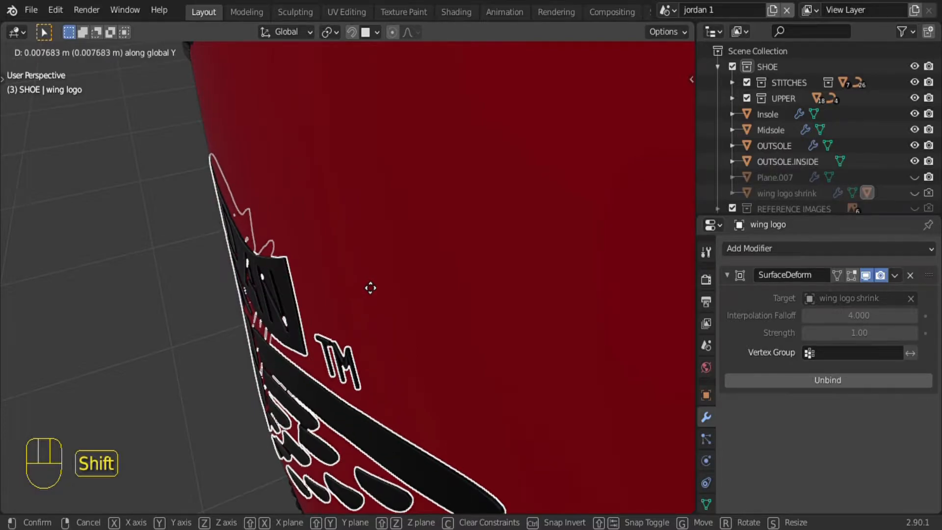
left_click(366, 285)
Shade the wing logo smooth and deselect it.
middle_click_drag(167, 222, 371, 182)
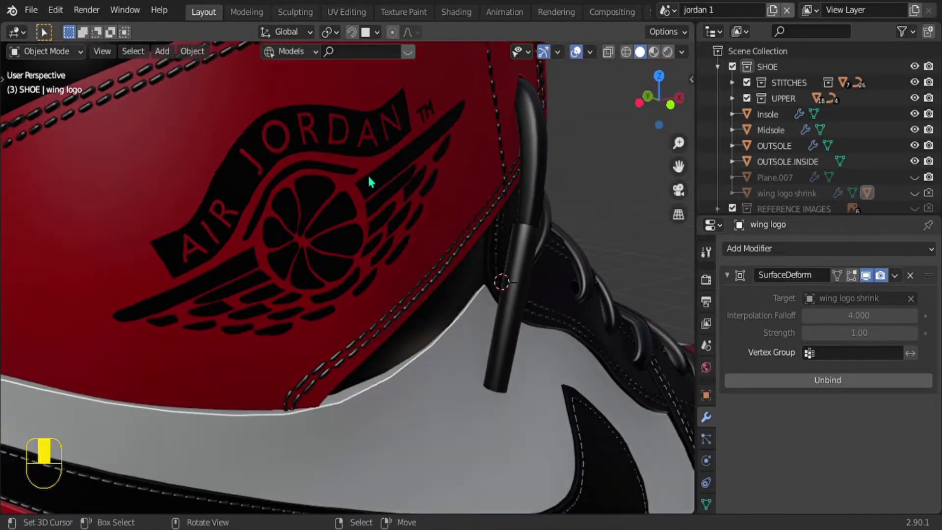
middle_click_drag(349, 216, 370, 161)
scroll(363, 182, "down", 2)
middle_click_drag(275, 249, 354, 232)
right_click(348, 232)
key("w")
left_click(327, 231)
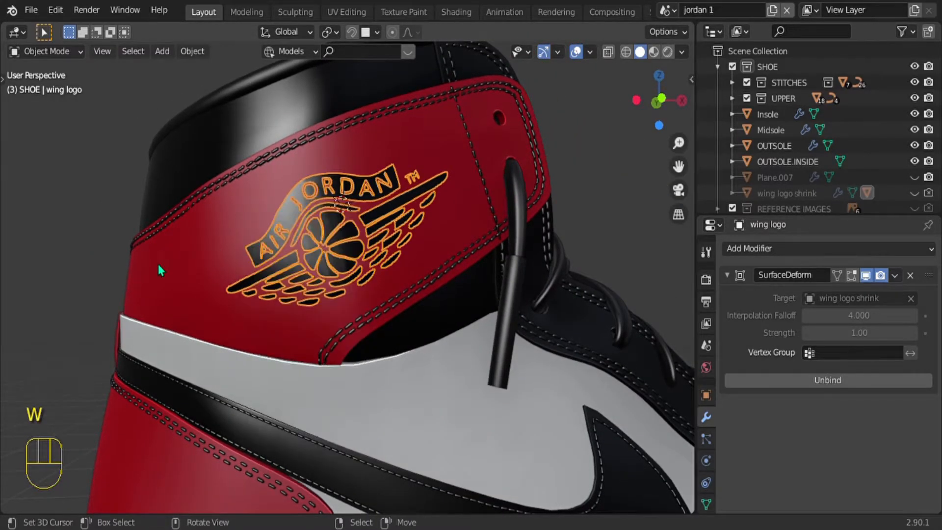
right_click(72, 221)
Split the 3D viewport vertically and turn the new area into a shader editor with its sidebar hidden.
middle_click_drag(73, 221, 231, 255)
scroll(231, 255, "down", 3)
middle_click_drag(400, 248, 267, 269)
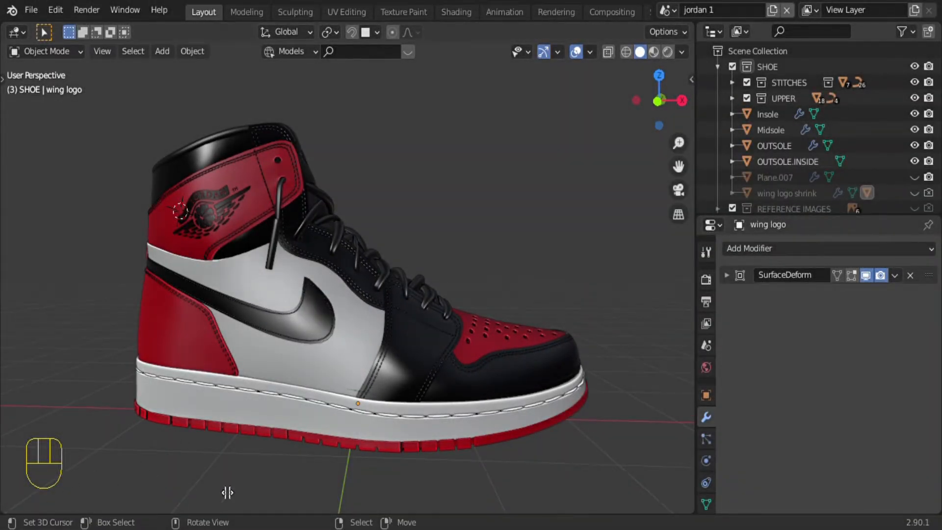
left_click(317, 492)
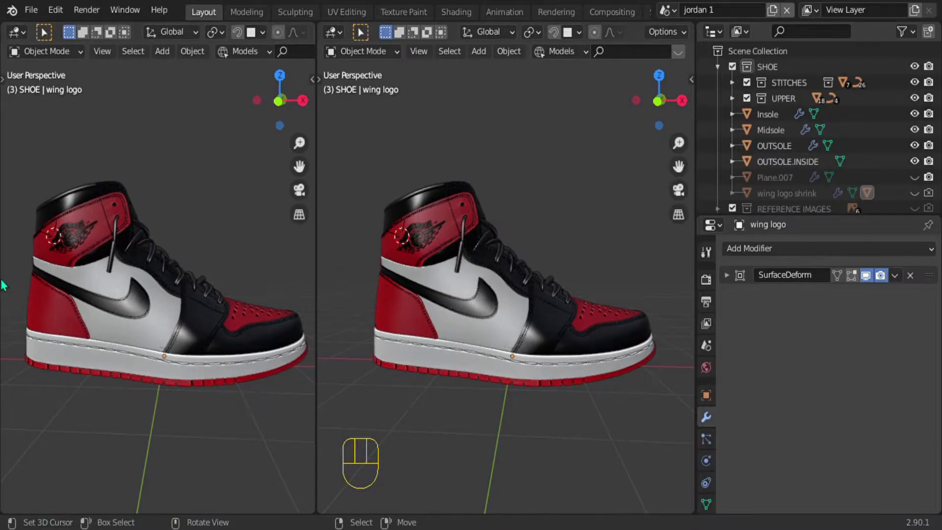
left_click(16, 32)
left_click(45, 174)
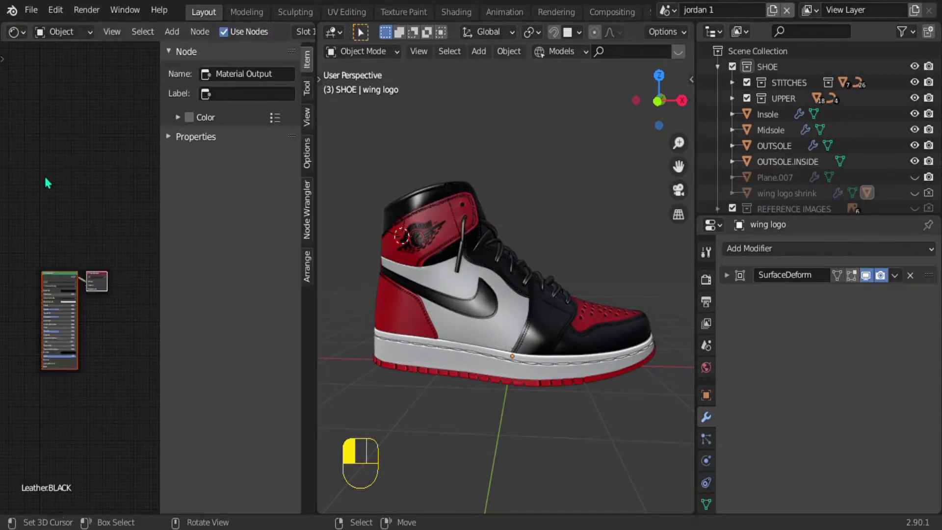
key("n")
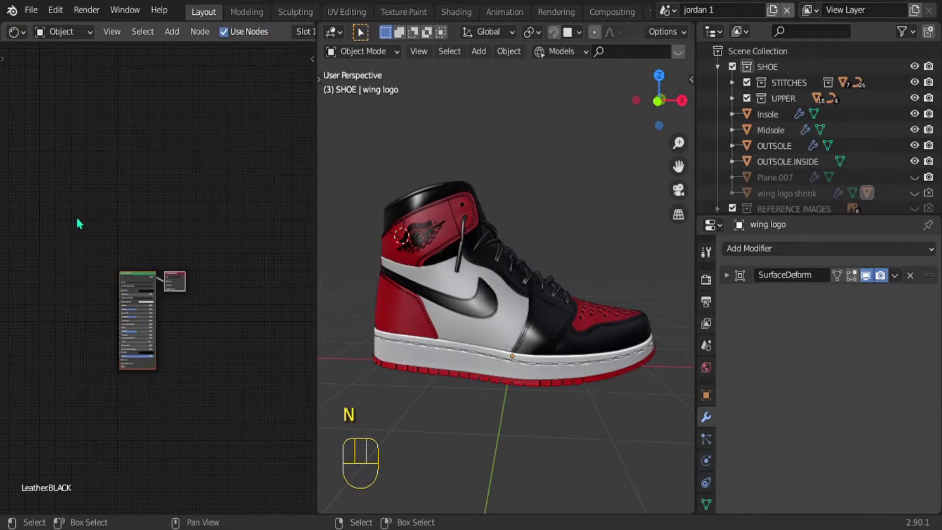
Isolate the red heel panel in local view and switch the viewport shading to preview its material.
left_click(401, 308)
key("KP_Divide")
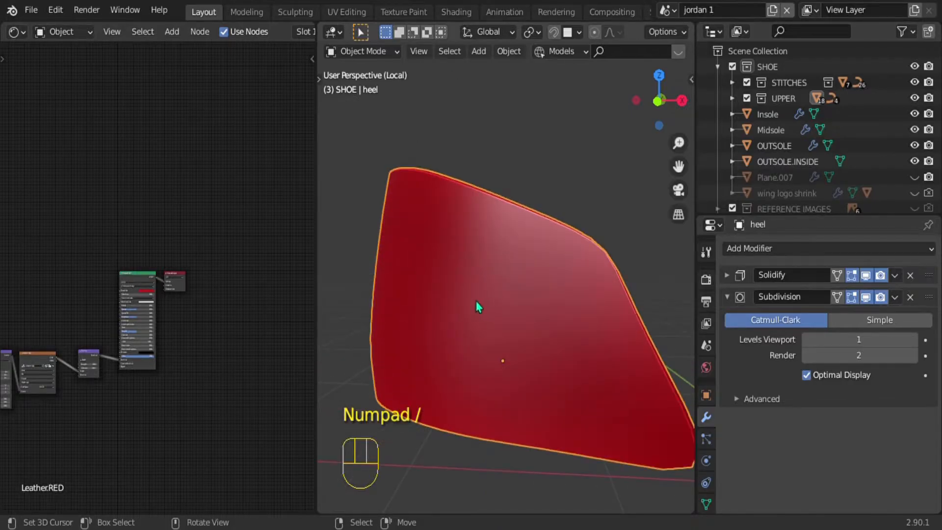
key("z")
left_click(477, 210)
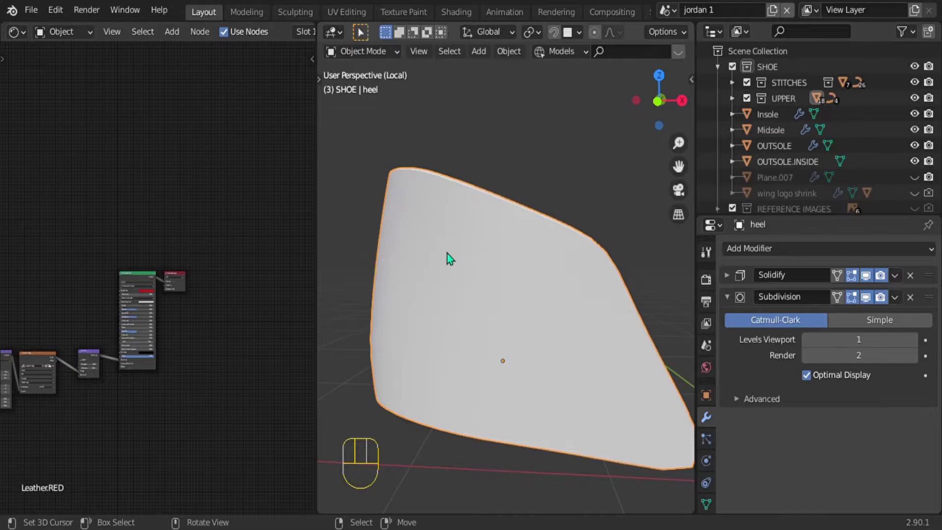
Delete the chain of texture nodes feeding the Principled shader in the Leather.RED material.
scroll(82, 406, "down", 1)
middle_click_drag(82, 406, 147, 397, "shift")
left_click_drag(27, 306, 165, 383)
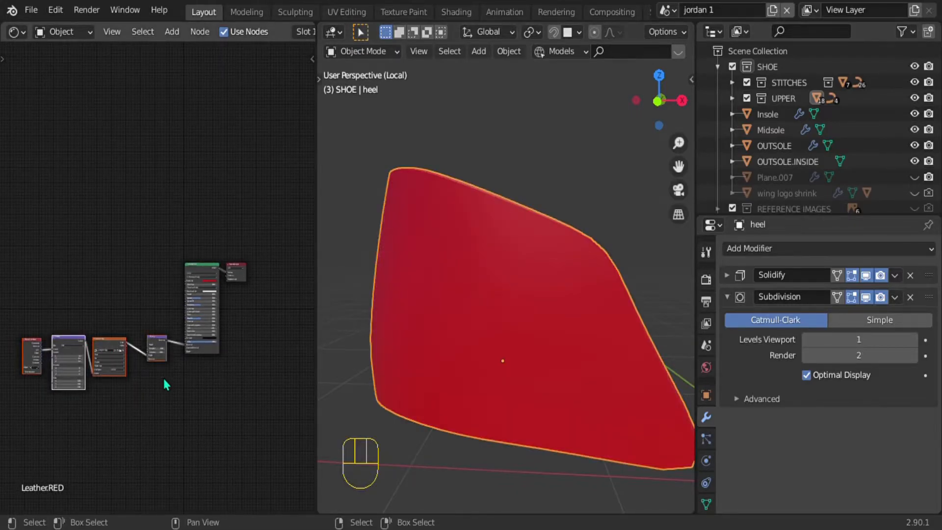
key("Delete")
middle_click_drag(519, 269, 559, 244)
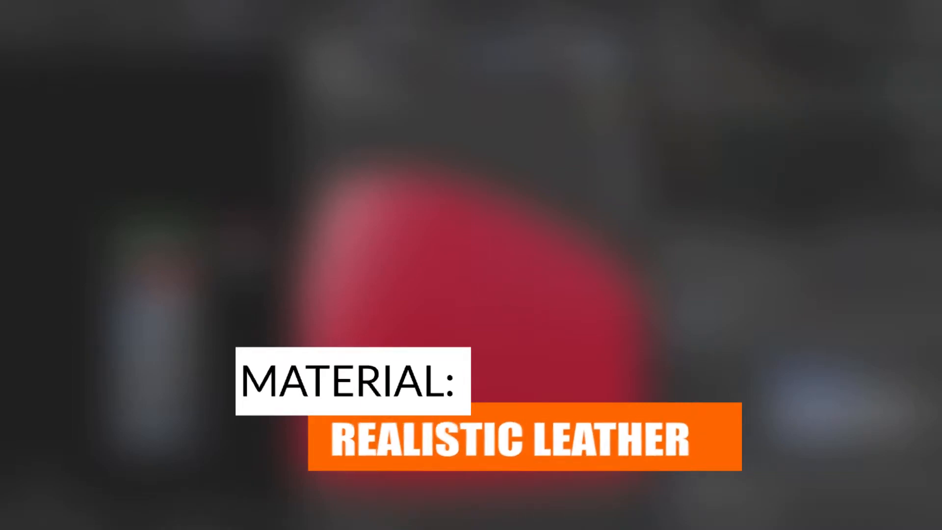
Add a ColorRamp node in front of the Principled shader of Leather.RED.
middle_click_drag(490, 307, 414, 283)
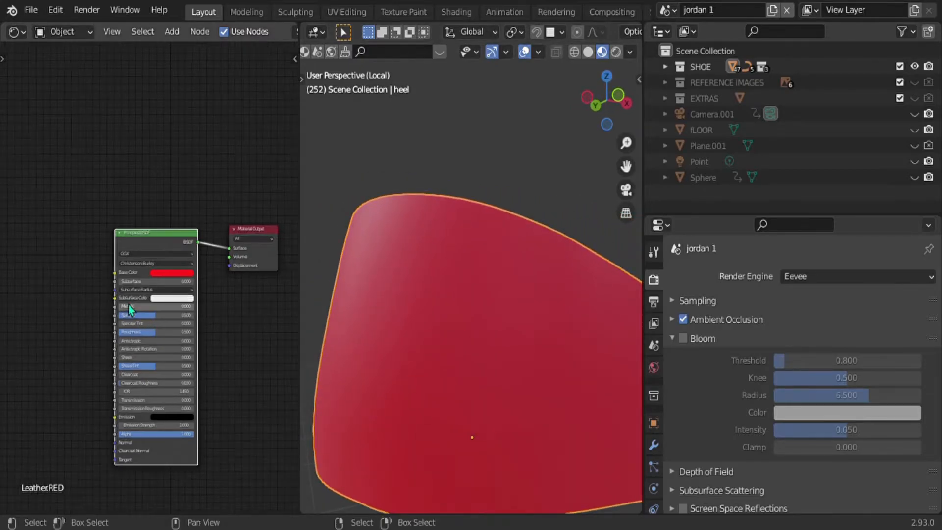
scroll(127, 301, "up", 2)
key("shift+a")
left_click(81, 260)
type("col")
left_click(123, 289)
left_click(64, 266)
middle_click_drag(75, 277, 147, 260, "shift")
scroll(146, 261, "up", 3)
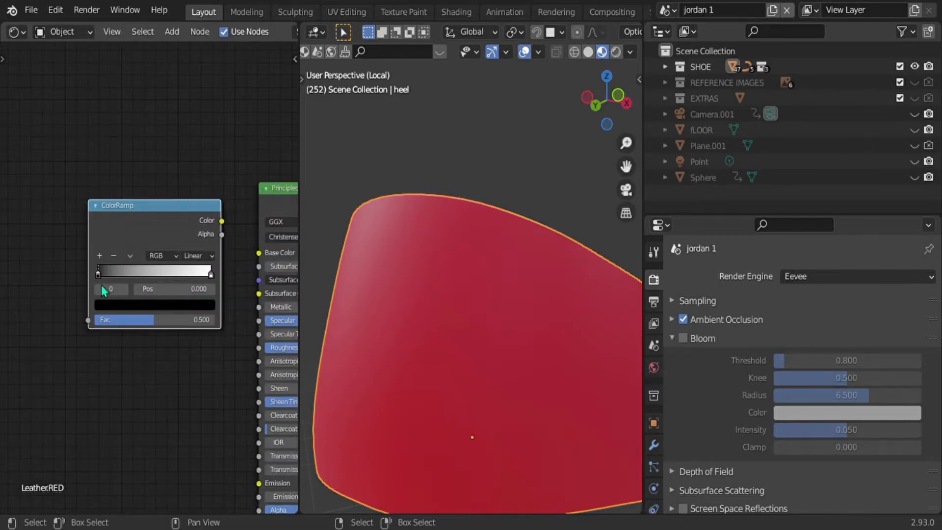
Set the color ramp's first stop to a dark red with saturation 1.000 and value 0.459.
left_click(114, 305)
left_click_drag(192, 173, 191, 159)
left_click(143, 219)
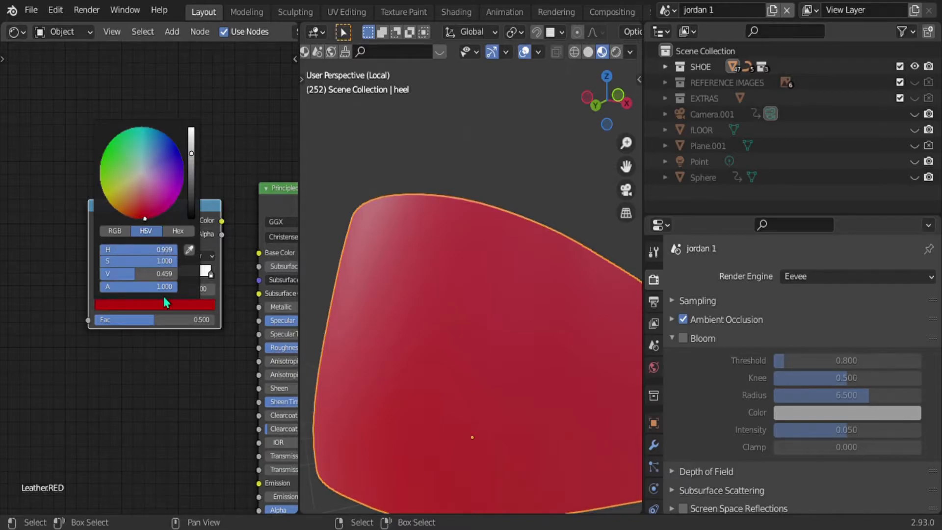
Give the color ramp's end stop the shader's bright red base color and move it to position 0.385.
left_click(211, 273)
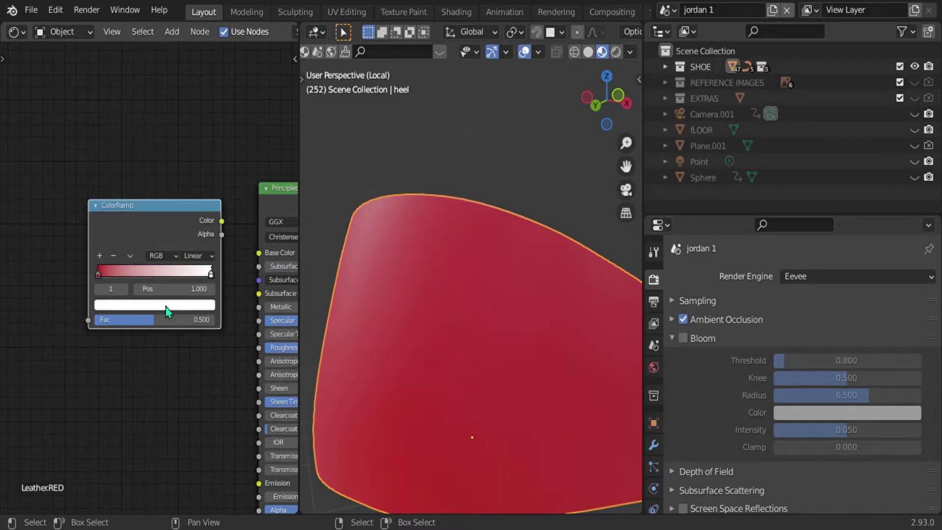
scroll(168, 311, "right", 4, "ctrl")
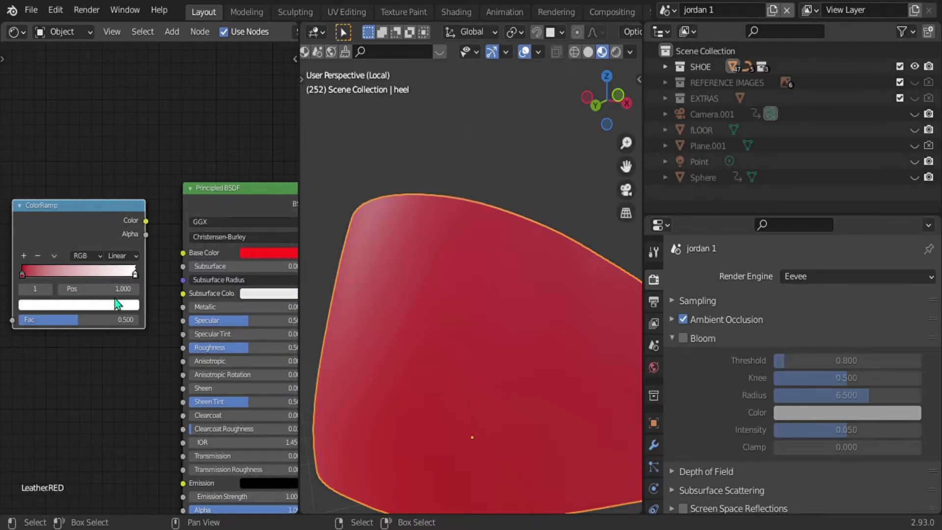
key("ctrl+v")
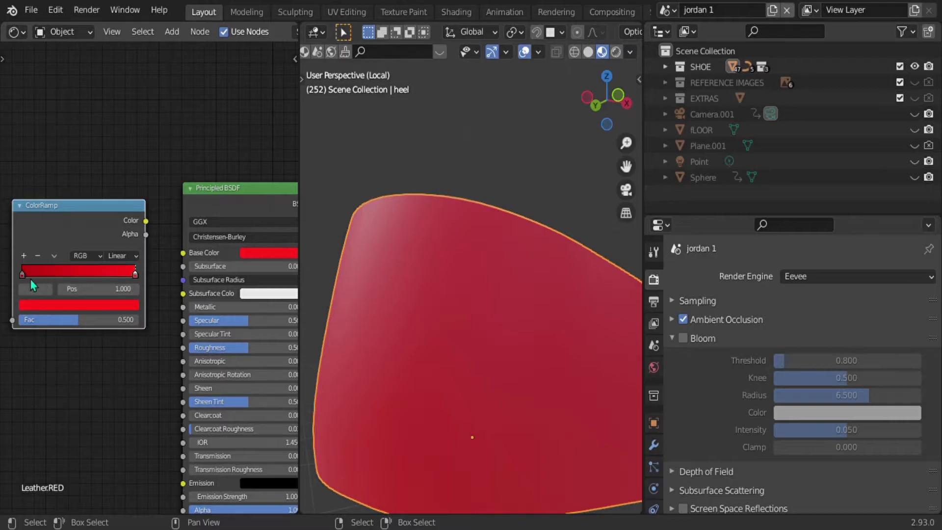
left_click_drag(135, 277, 66, 278)
middle_click_drag(59, 246, 80, 250)
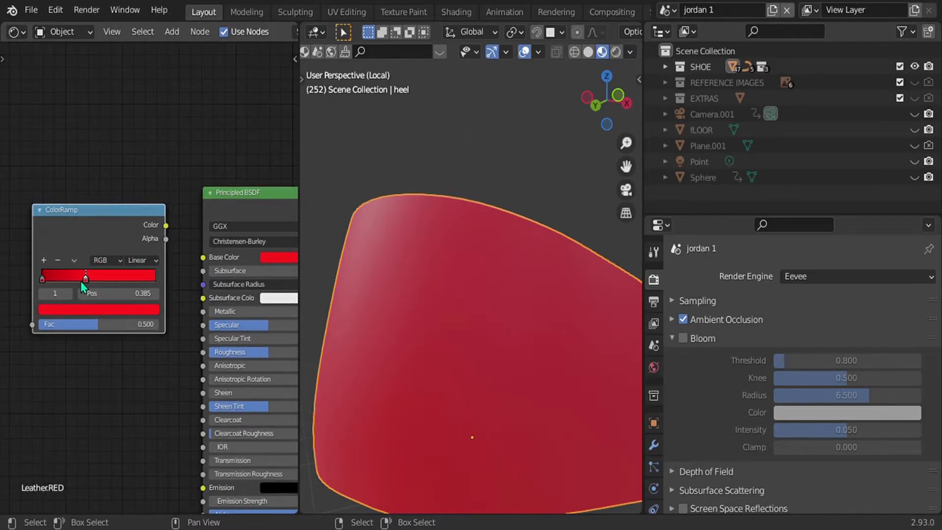
Add a Voronoi Texture node in front of the ColorRamp.
scroll(84, 287, "down", 4)
middle_click_drag(109, 367, 195, 394)
left_click(66, 277)
key("shift+a")
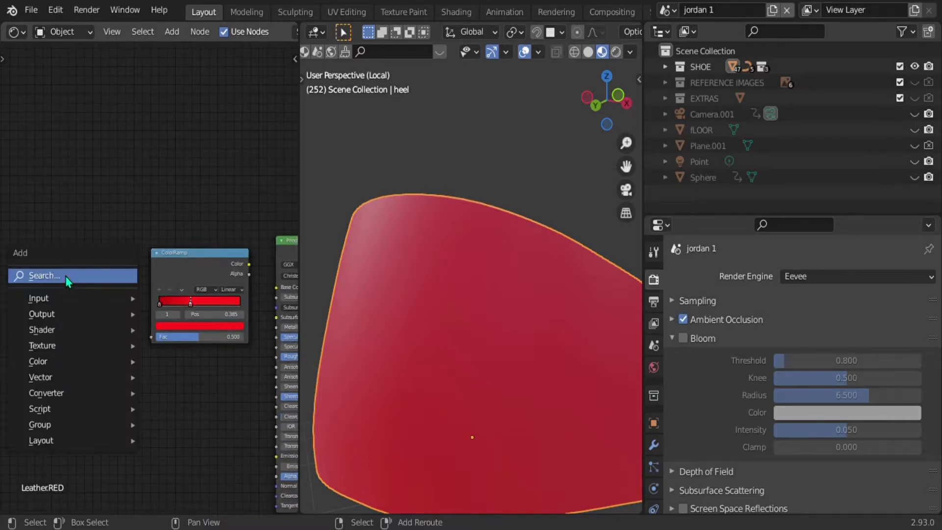
type("voron")
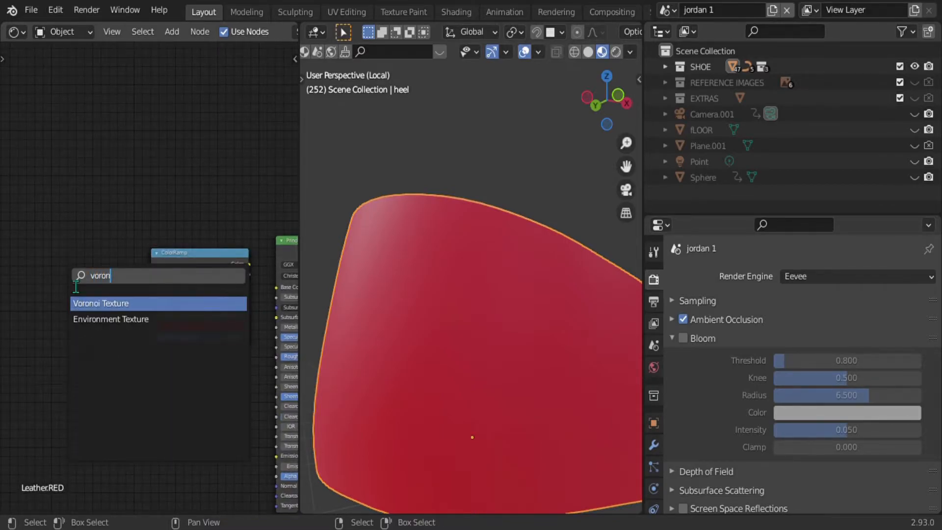
left_click(105, 304)
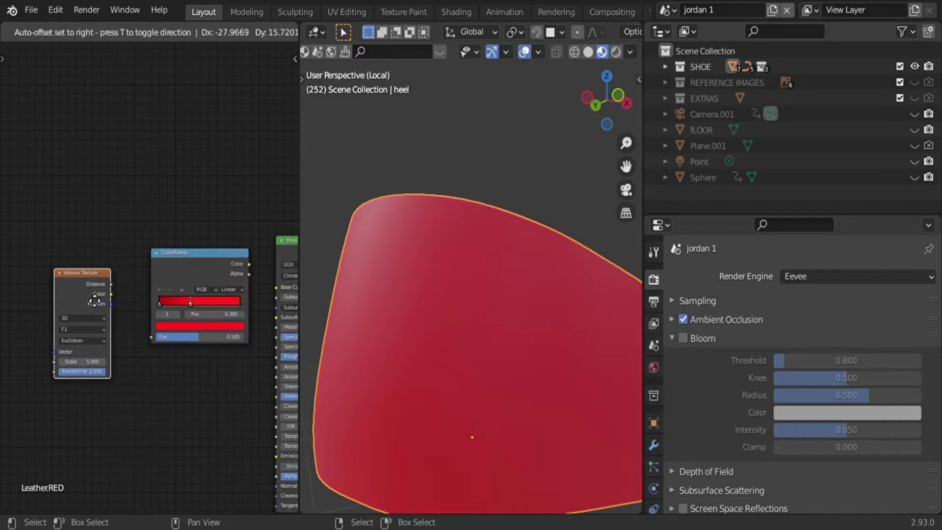
left_click(95, 300)
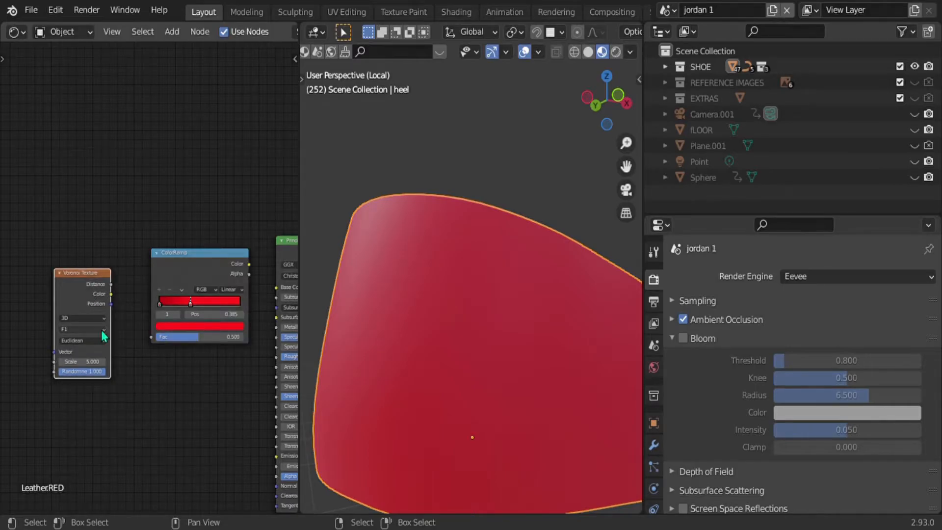
Keep the Voronoi Texture's distance metric at Euclidean and set its scale to 20.
scroll(93, 339, "up", 2)
middle_click_drag(89, 347, 161, 332)
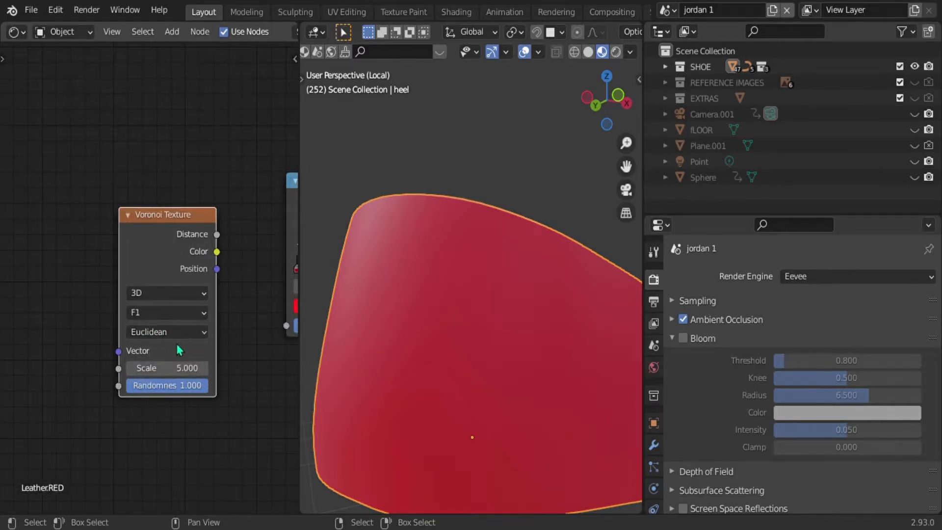
left_click(147, 334)
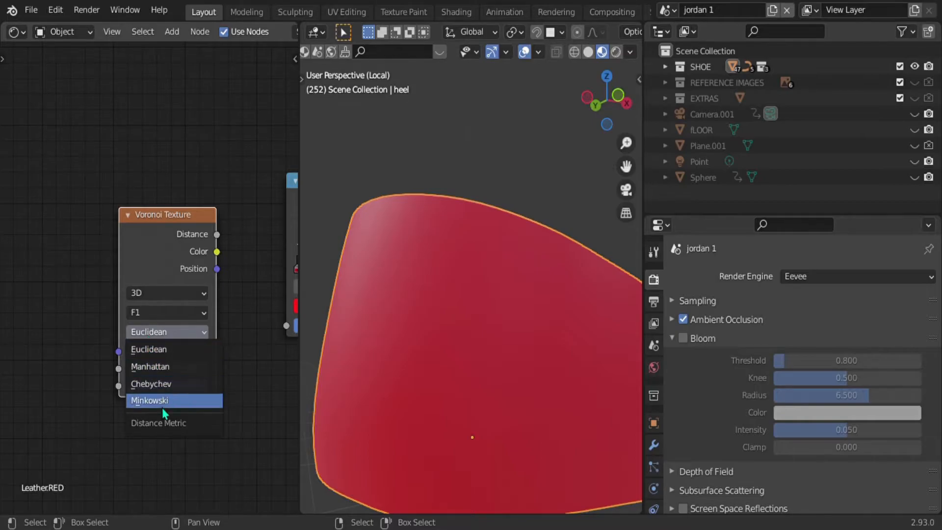
left_click(157, 350)
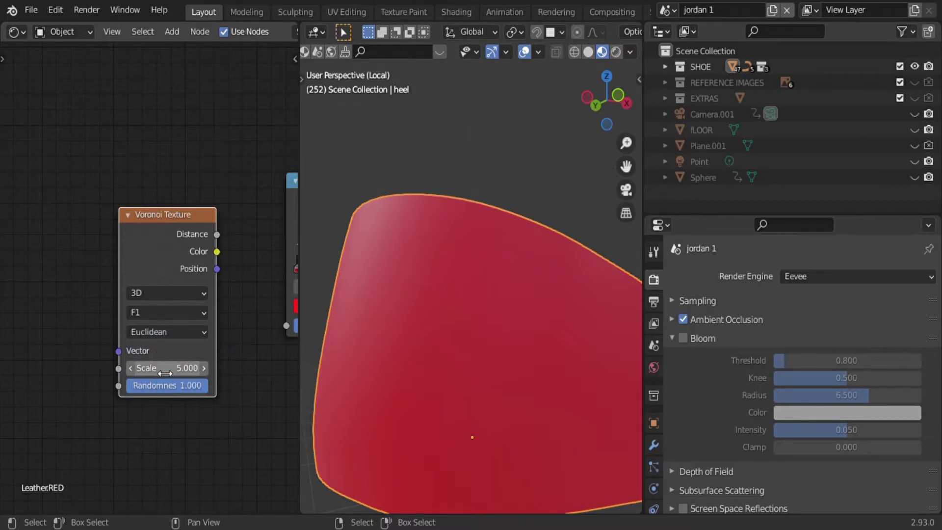
left_click(170, 371)
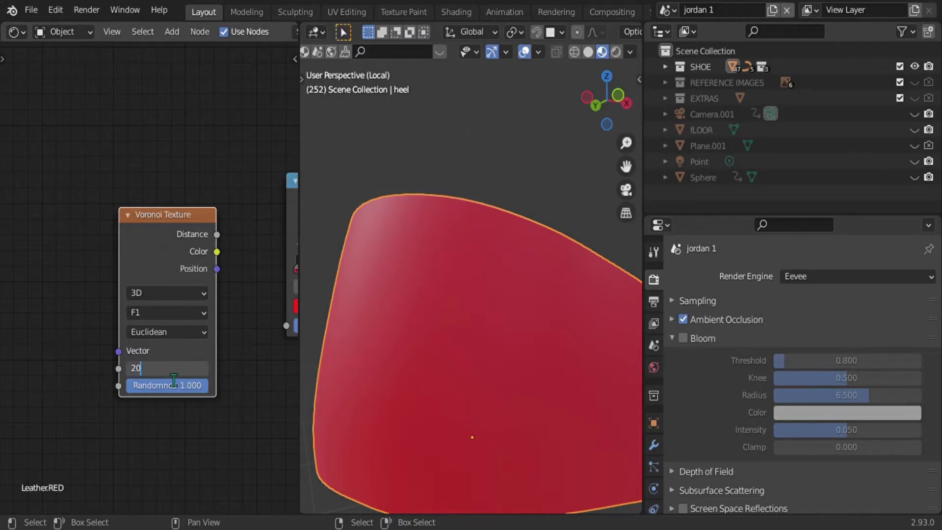
type("20.")
key("Return")
Link the Voronoi Distance output to the ColorRamp's Fac and the ColorRamp's Color to the Principled shader's Base Color.
scroll(171, 371, "down", 2)
middle_click_drag(167, 374, 120, 384)
left_click_drag(159, 255, 218, 326)
middle_click_drag(225, 368, 55, 393)
left_click_drag(192, 244, 231, 279)
middle_click_drag(69, 266, 95, 267)
scroll(149, 240, "down", 2)
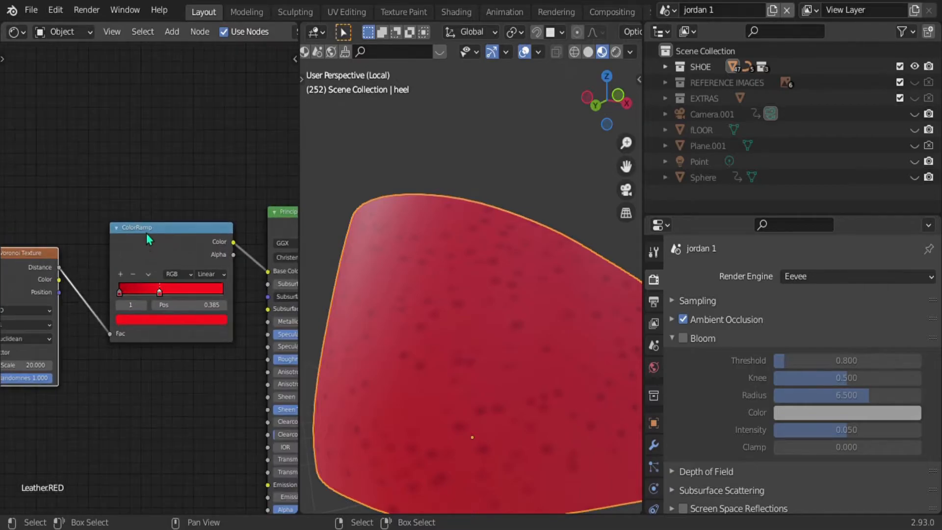
Preview the Voronoi Texture on its own on the heel panel and raise its scale to 24.5.
scroll(160, 241, "down", 2)
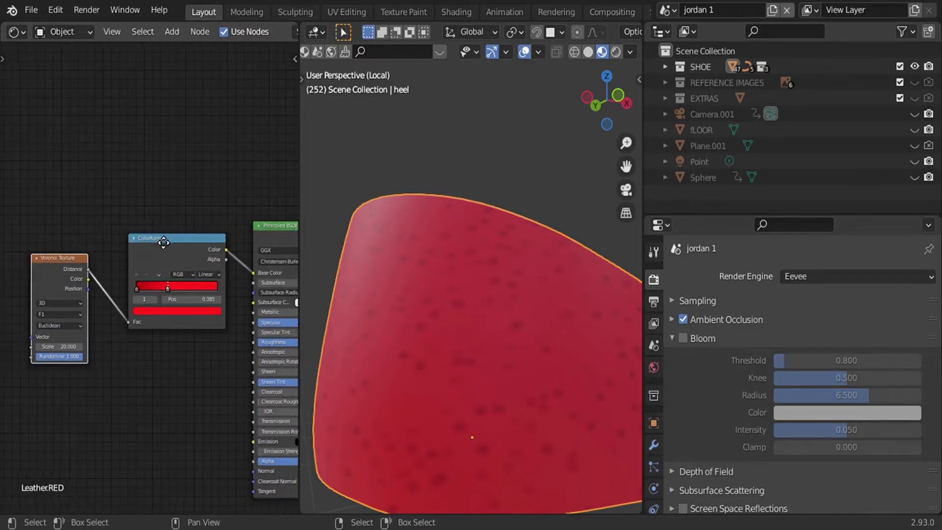
left_click(72, 267, "ctrl+shift")
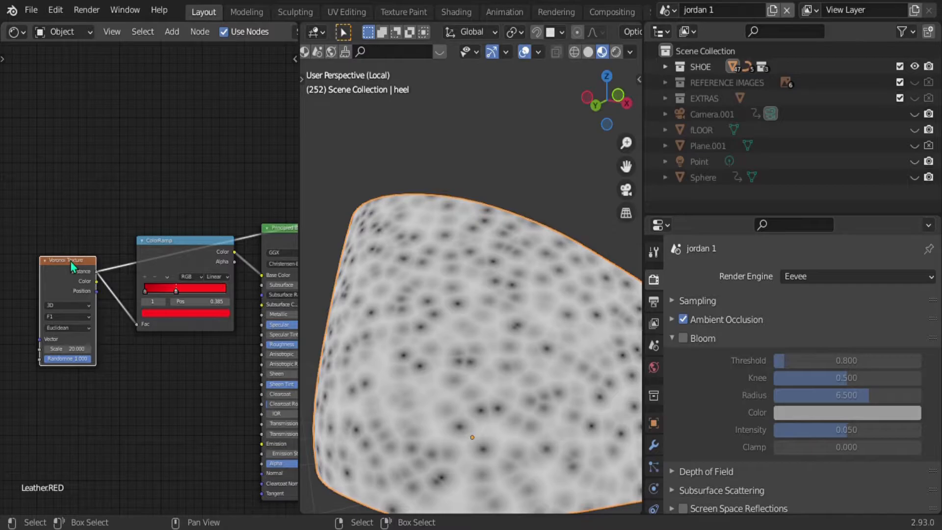
middle_click_drag(71, 265, 98, 265)
middle_click_drag(158, 322, 190, 311)
scroll(106, 326, "up", 1)
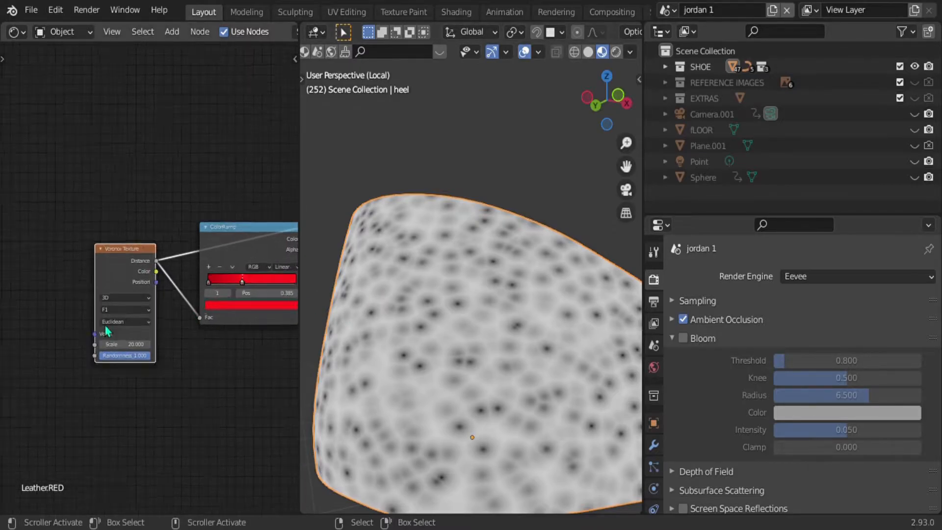
scroll(109, 345, "up", 4)
left_click_drag(126, 343, 158, 343)
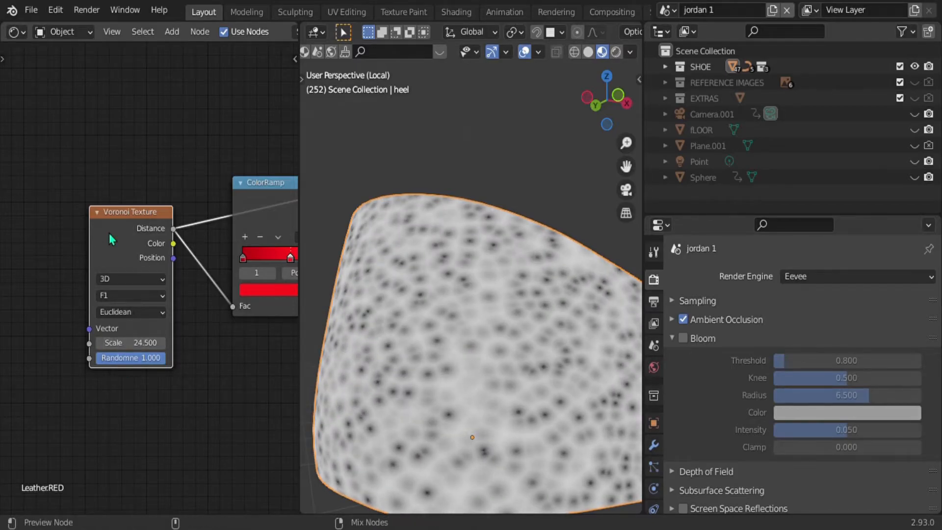
Add Texture Coordinate and Mapping nodes feeding the Voronoi Texture's Vector input.
key("ctrl+t")
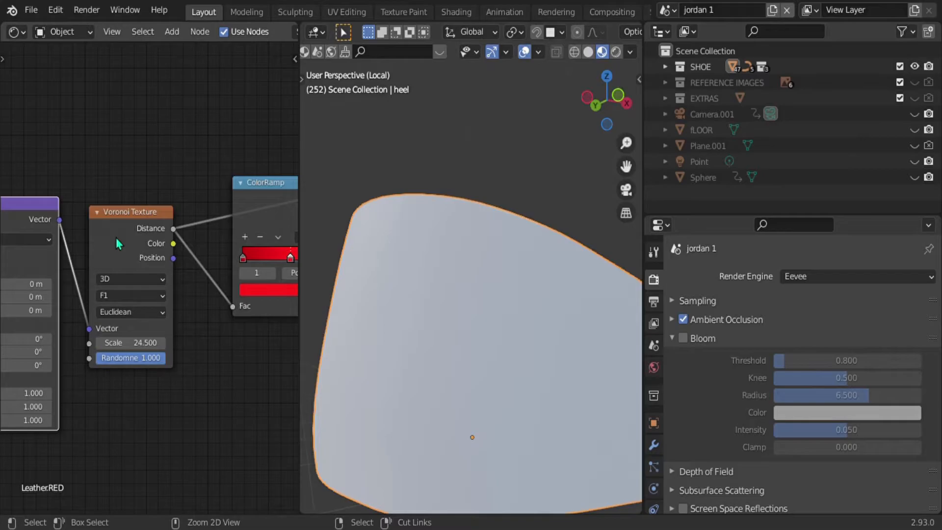
middle_click_drag(118, 248, 246, 255)
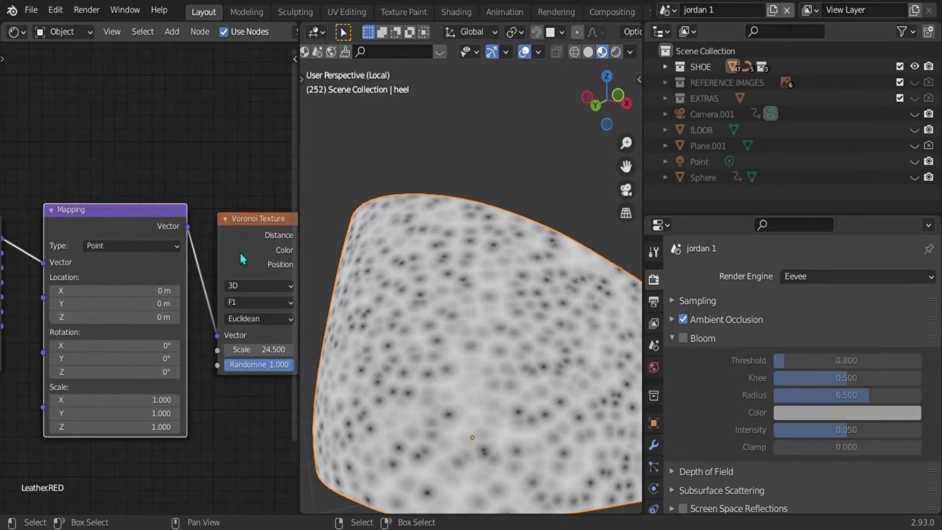
scroll(125, 225, "down", 1)
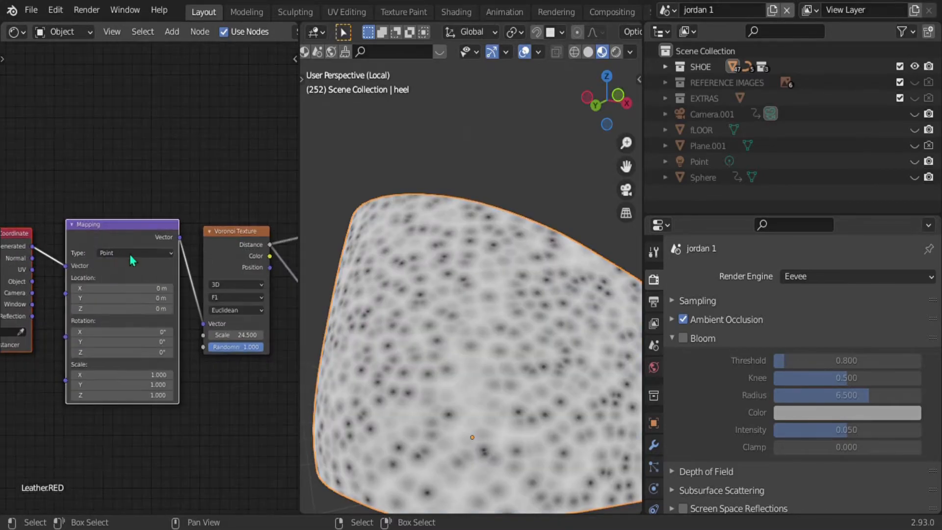
left_click(60, 13)
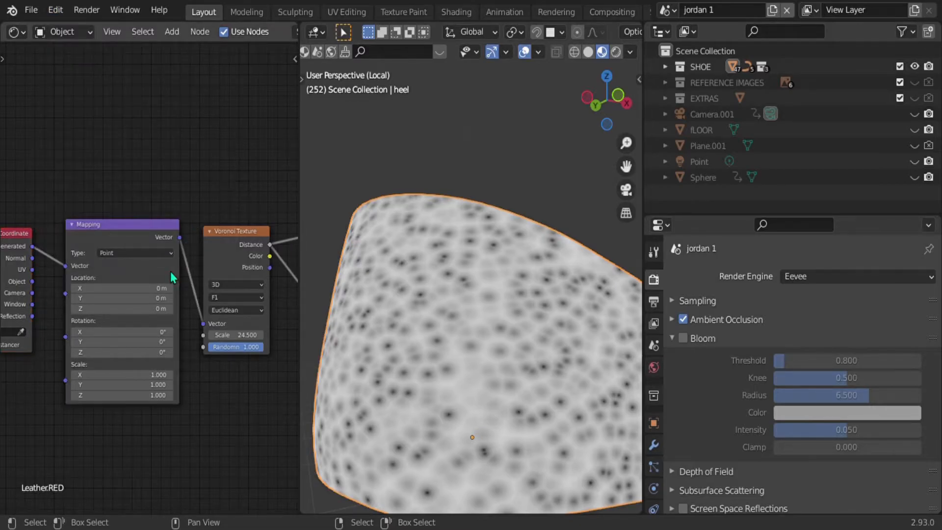
Move the coordinate and mapping nodes away and insert a duplicate Voronoi Texture between Mapping and the original, its Color driving the original's Vector.
scroll(171, 274, "down", 2)
left_click_drag(62, 217, 164, 332)
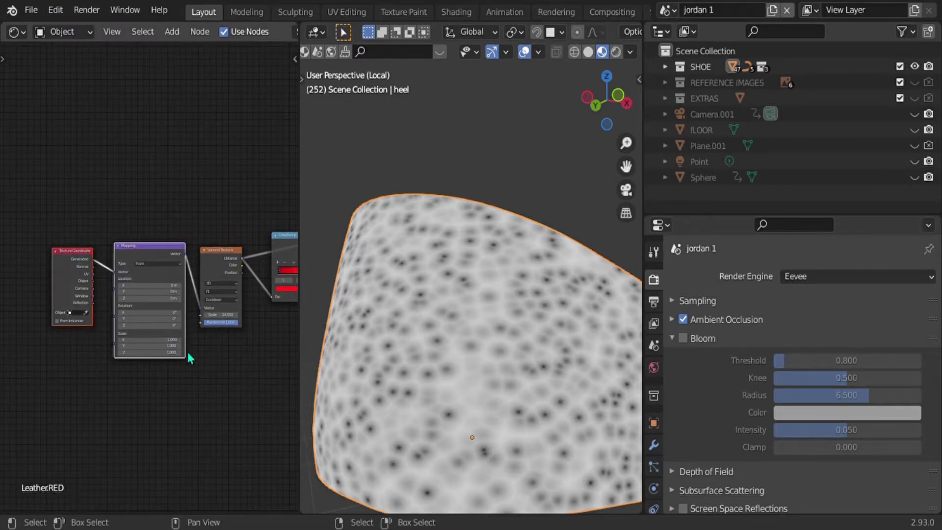
key("g")
left_click(51, 342)
key("shift+d")
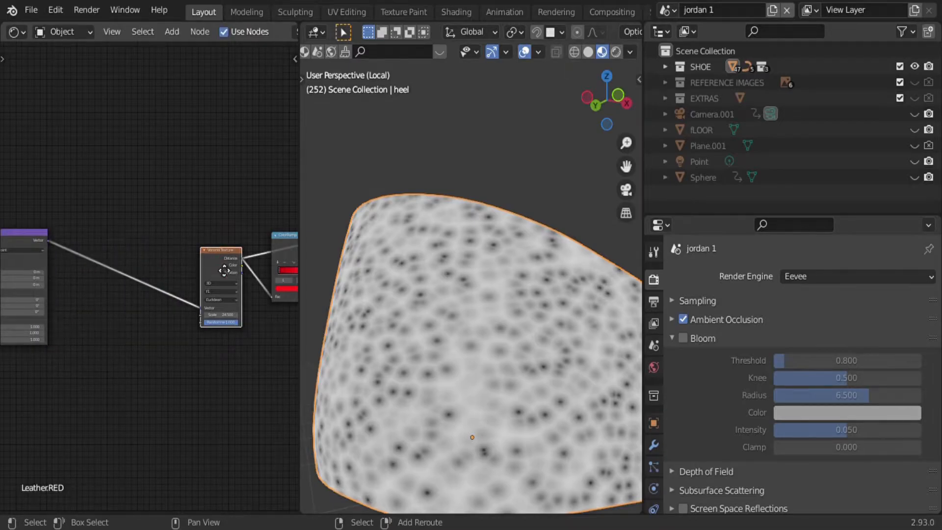
left_click(122, 258)
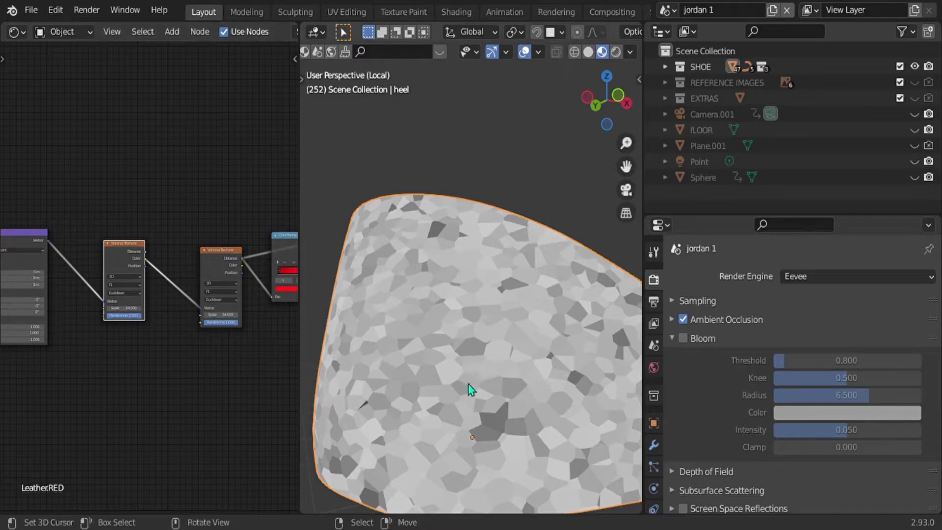
Set both Voronoi textures' scale to 20, with randomness 1.000 on the first and 0.836 on the second.
scroll(145, 308, "up", 1)
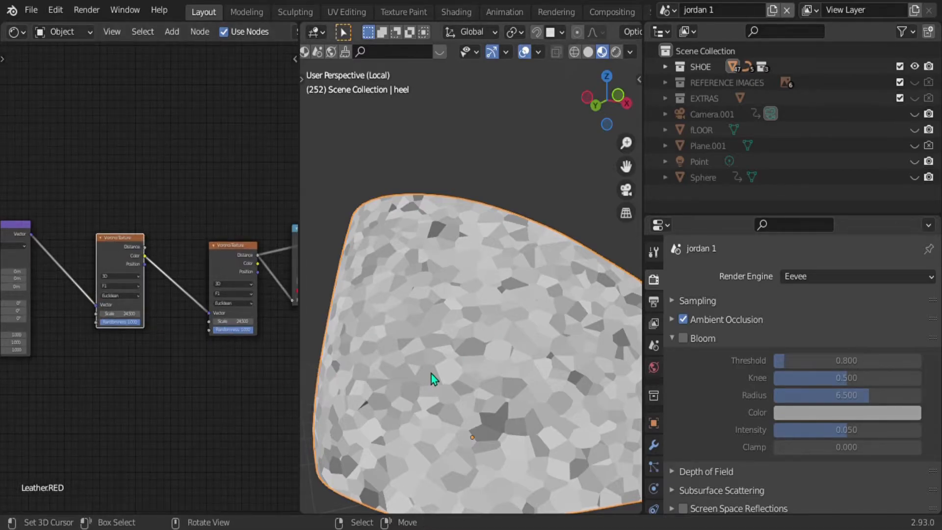
scroll(429, 355, "up", 1)
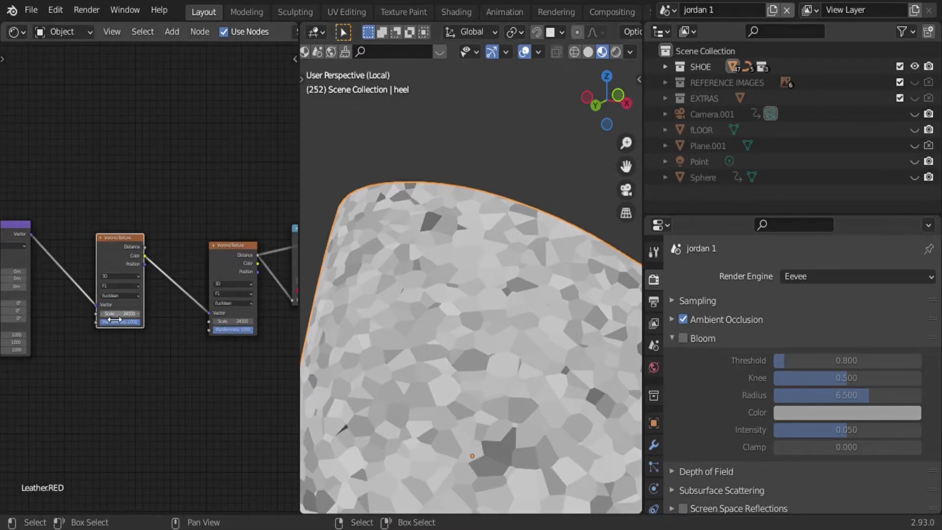
scroll(114, 320, "up", 3)
middle_click_drag(101, 322, 147, 328)
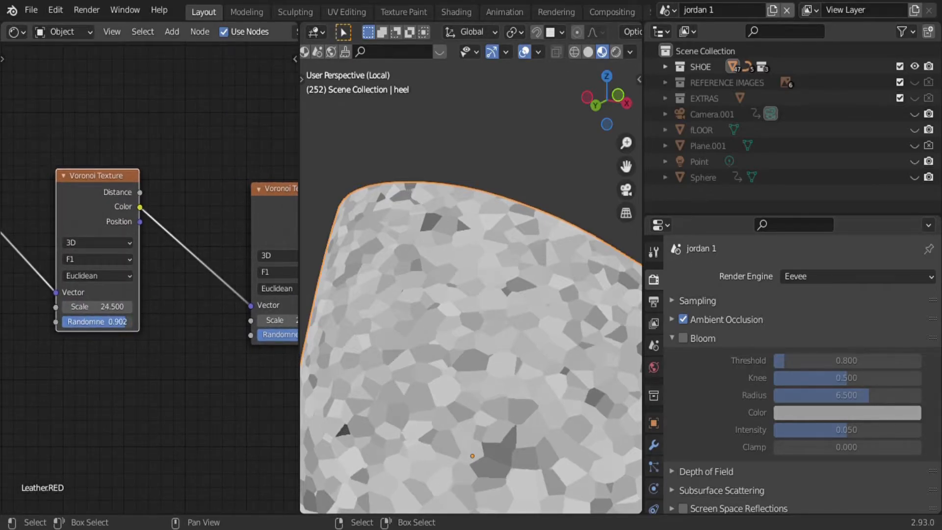
scroll(125, 367, "down", 4)
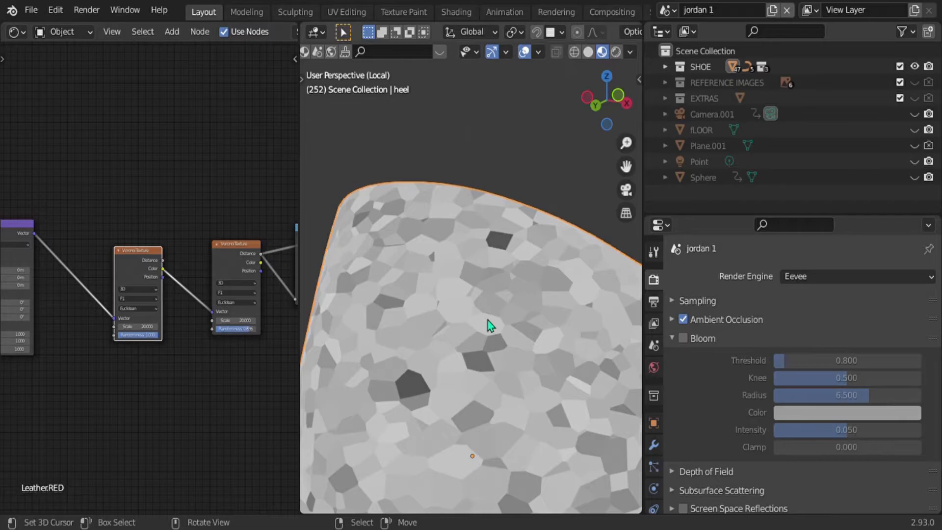
scroll(488, 319, "down", 4)
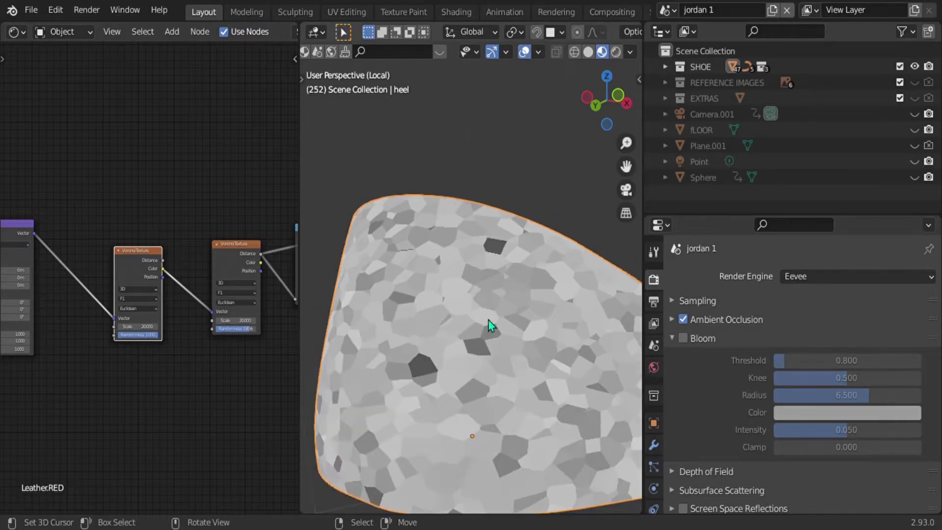
scroll(479, 326, "up", 3)
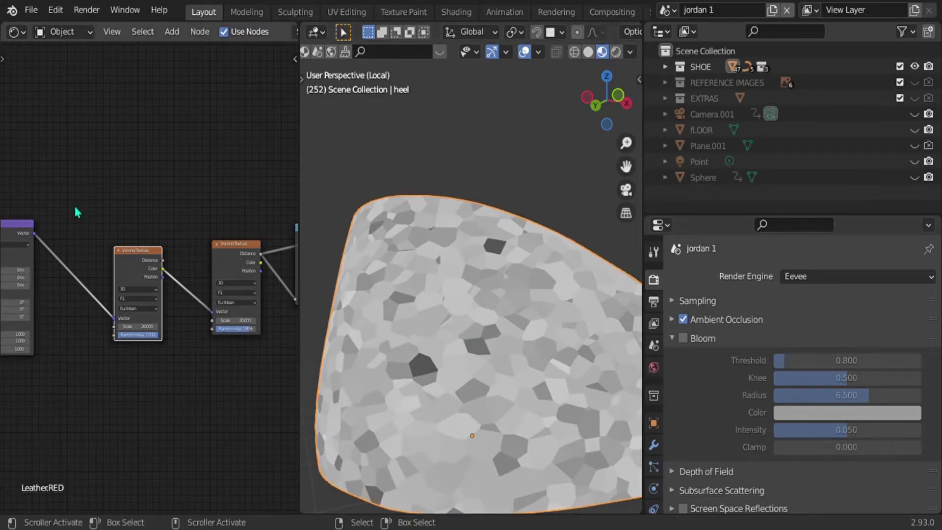
Send the Principled BSDF back to the material output to preview the full red material.
middle_click_drag(76, 214, 141, 208)
scroll(147, 256, "down", 4)
mouse_move(128, 240)
middle_mouse_down()
mouse_move(259, 231)
mouse_move(115, 247)
middle_mouse_up()
left_click(205, 228, "ctrl+shift")
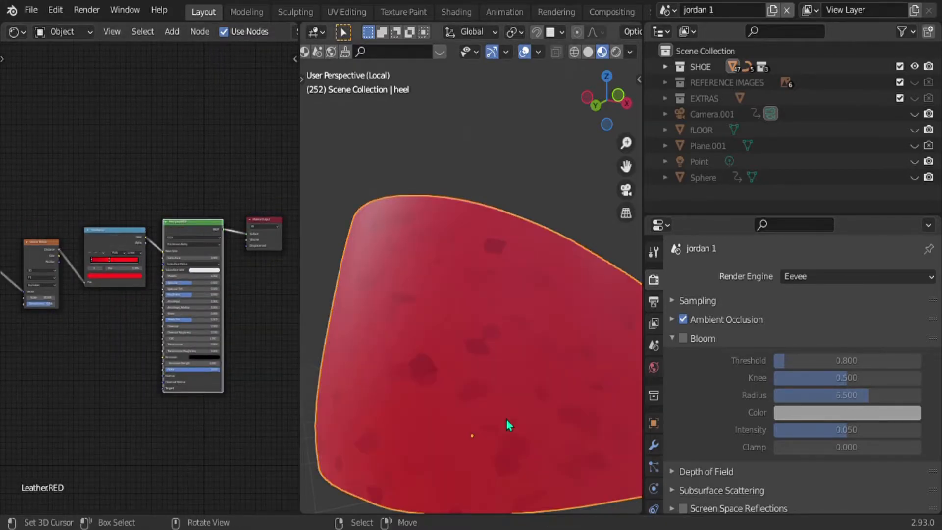
Move the color ramp's bright red stop to position 0.792.
middle_click_drag(139, 325, 199, 328)
scroll(140, 303, "up", 5)
scroll(149, 278, "up", 3)
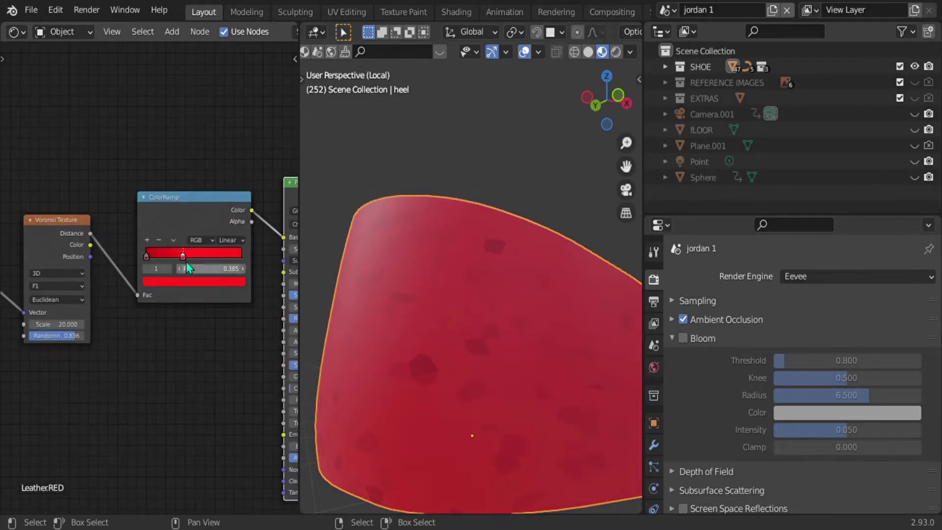
mouse_move(184, 258)
left_mouse_down()
mouse_move(156, 260)
mouse_move(189, 264)
mouse_move(181, 266)
left_mouse_up()
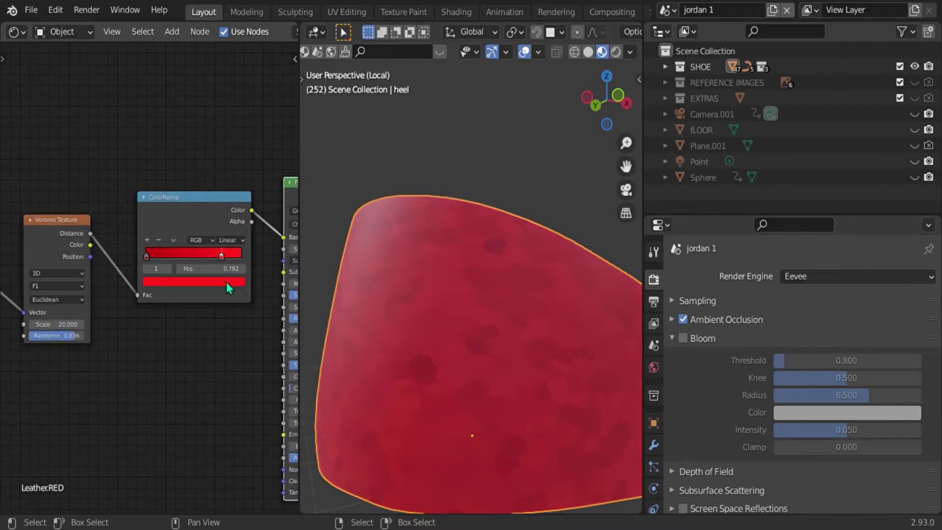
middle_click_drag(75, 368, 242, 361)
middle_click_drag(147, 352, 166, 354)
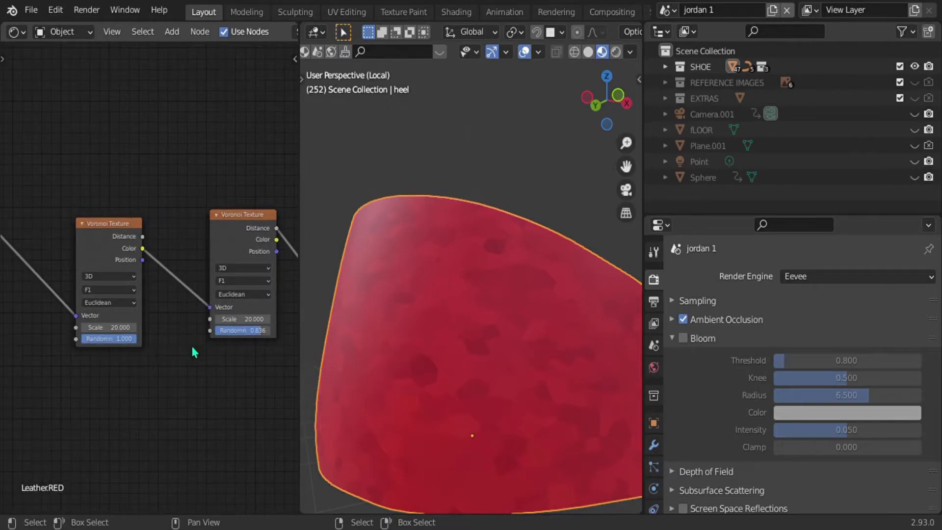
Spread the Texture Coordinate and Mapping nodes apart to make room for another node between them.
middle_click_drag(221, 364, 347, 377)
middle_click_drag(105, 328, 219, 319)
scroll(142, 275, "down", 4)
left_click(59, 224)
key("g")
left_click(47, 263)
left_click(131, 226)
key("g")
left_click(145, 222)
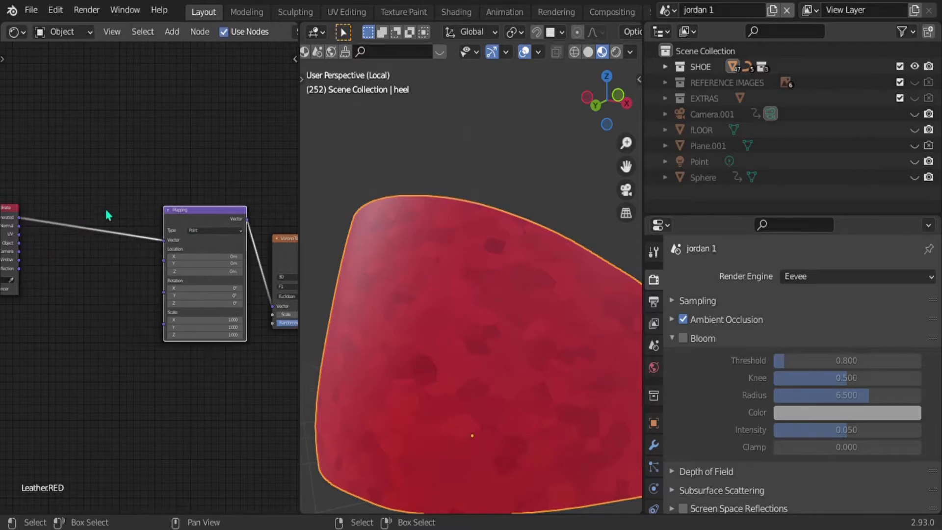
Insert a Noise Texture between Texture Coordinate and Mapping, with its Color output driving the Mapping vector.
key("shift+a")
left_click(86, 202)
type("noi")
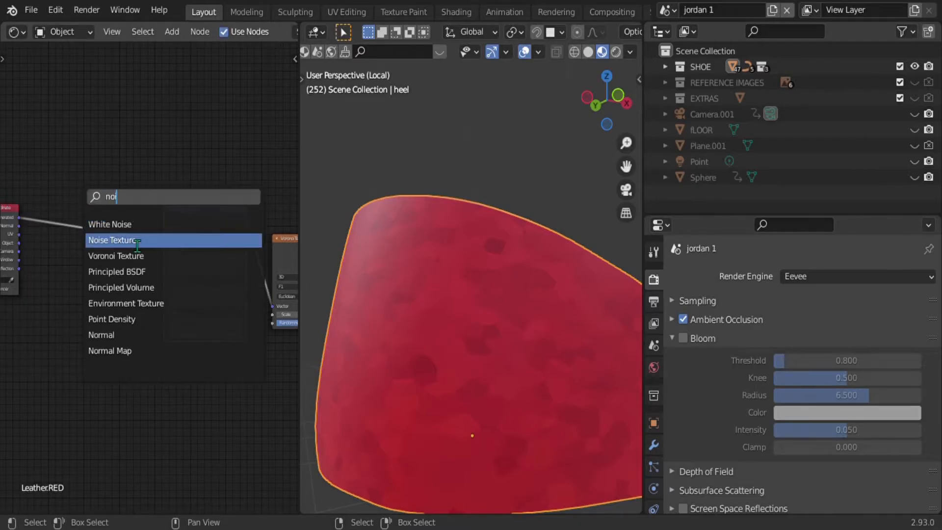
left_click(141, 243)
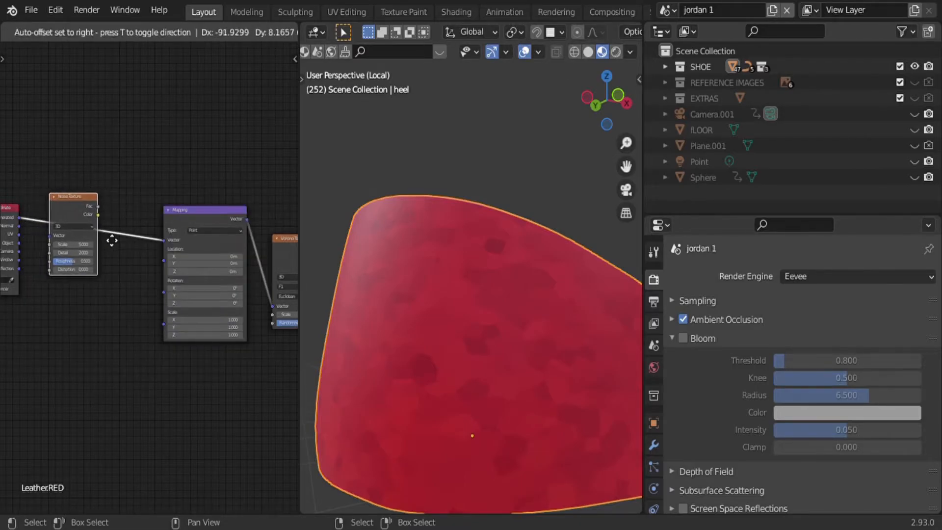
left_click(110, 239)
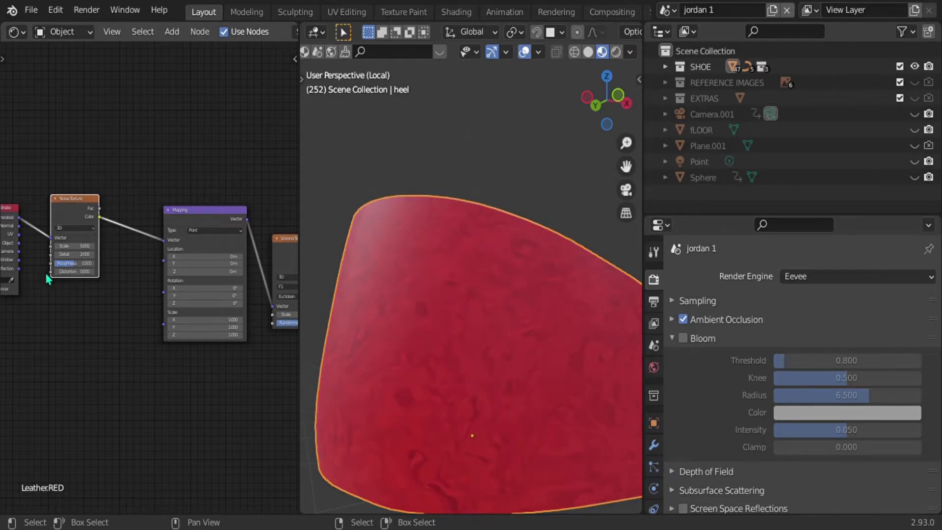
Reposition the Texture Coordinate and Noise Texture nodes farther from the Mapping node.
scroll(47, 278, "down", 4)
middle_click_drag(71, 279, 117, 284, "shift")
left_click(83, 253)
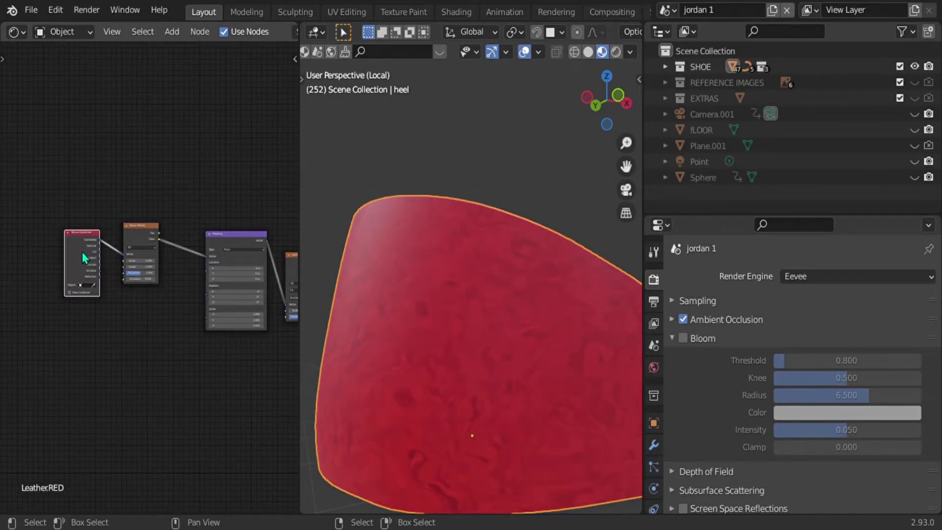
left_click_drag(82, 253, 68, 248)
left_click(133, 242)
left_click_drag(139, 254, 123, 253)
scroll(130, 259, "up", 4)
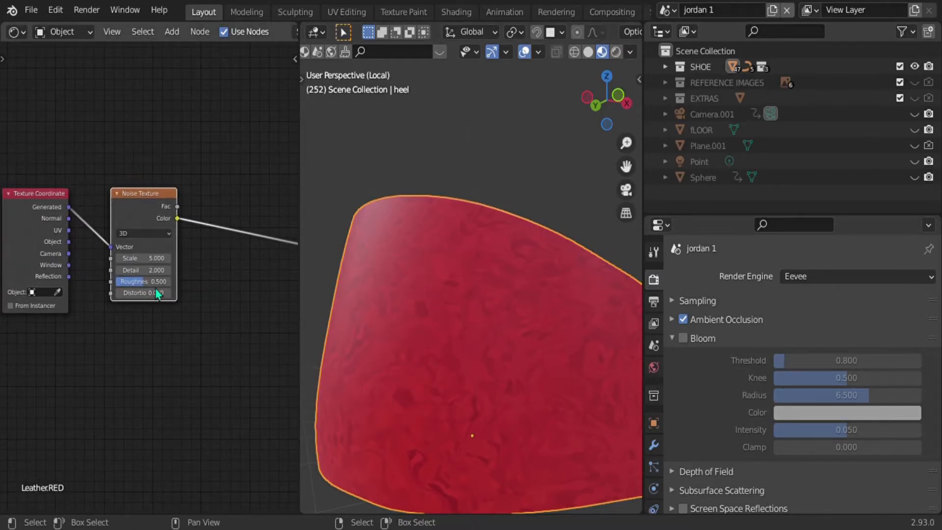
Set the Noise Texture's scale to 4.8 and distortion to -0.5.
scroll(147, 306, "up", 2)
scroll(147, 307, "up", 2)
mouse_move(122, 284)
left_mouse_down()
mouse_move(137, 284)
mouse_move(99, 284)
mouse_move(139, 284)
left_mouse_up()
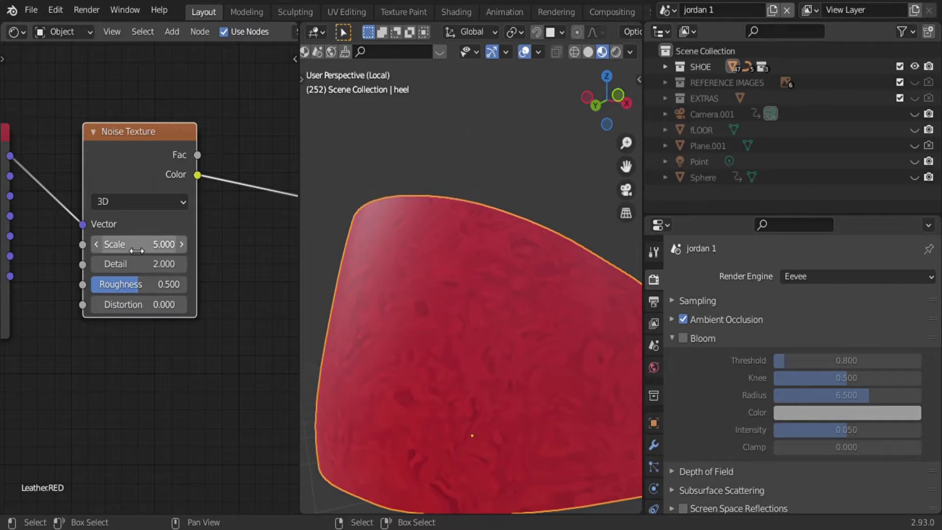
left_click_drag(136, 250, 135, 251)
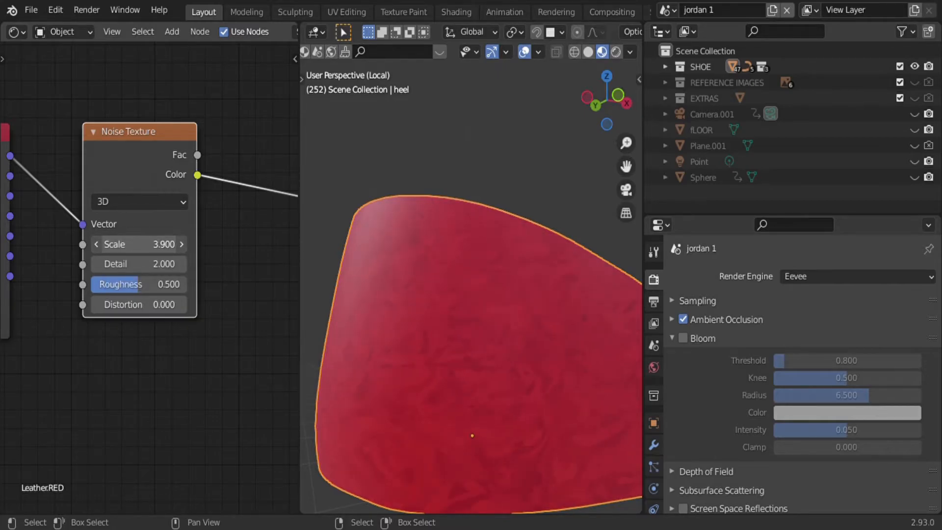
left_click_drag(136, 244, 142, 244)
left_click_drag(139, 304, 157, 305)
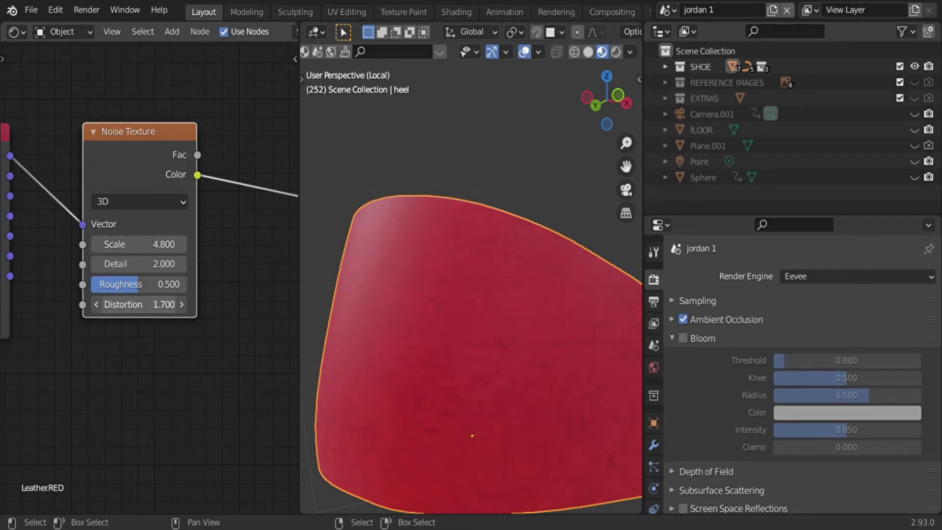
scroll(95, 354, "down", 2)
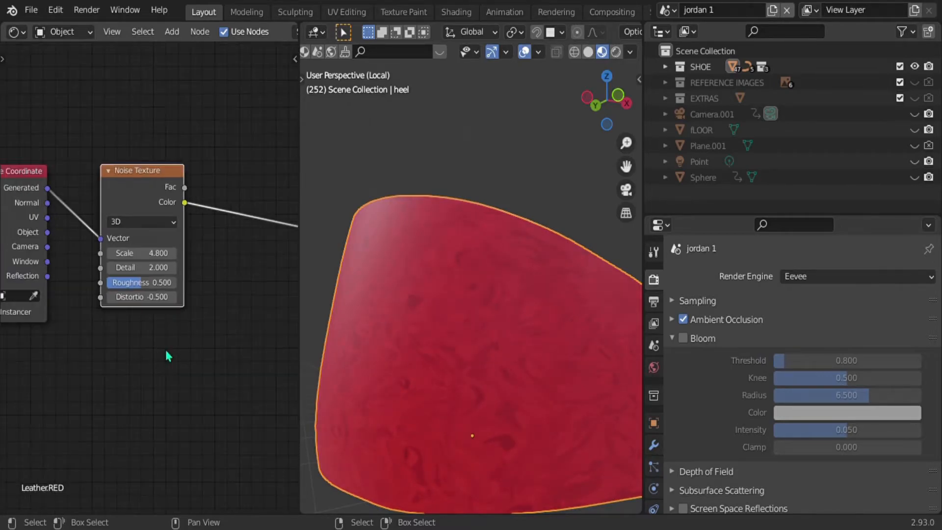
mouse_move(166, 293)
middle_mouse_down()
mouse_move(206, 294)
mouse_move(184, 293)
middle_mouse_up()
left_click_drag(38, 237, 91, 273)
key("ctrl+z")
Drive the Noise Texture's Vector from the Object coordinates and set its scale to 7.
scroll(124, 352, "down", 5)
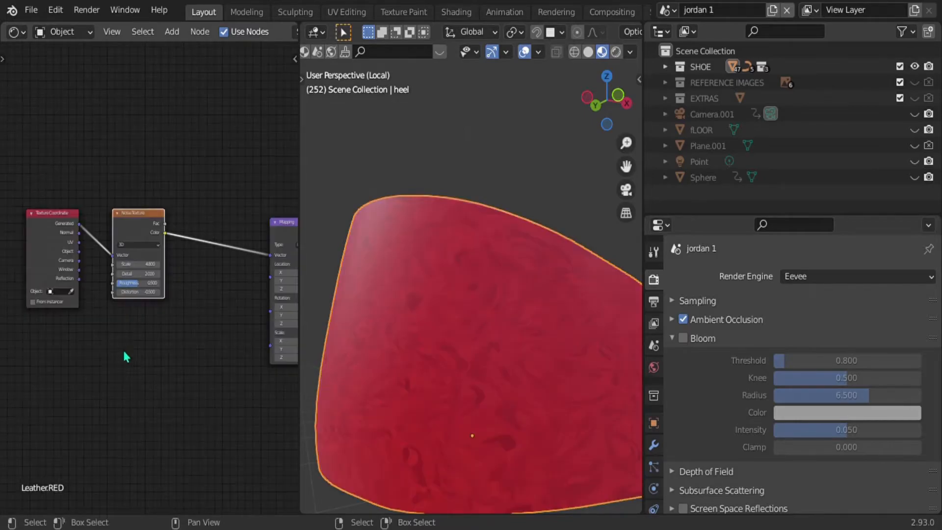
middle_click_drag(126, 356, 174, 359)
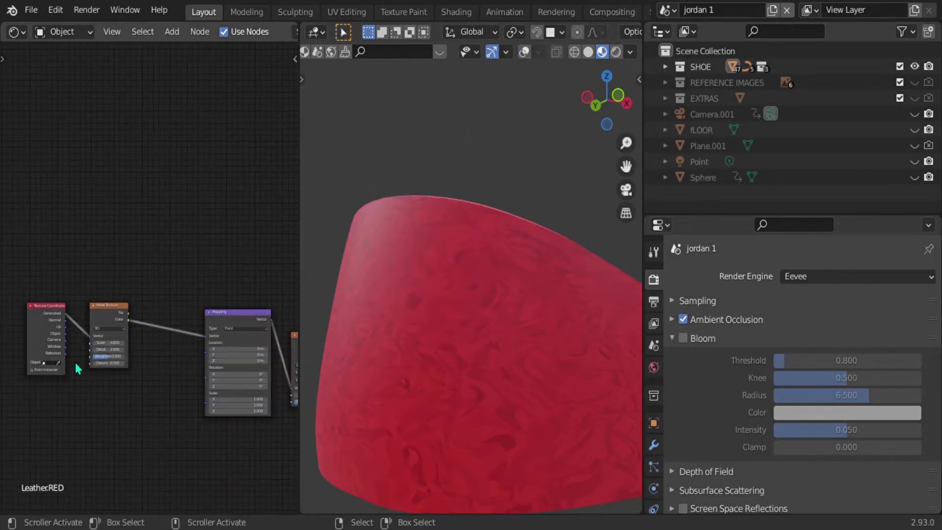
scroll(78, 369, "up", 4)
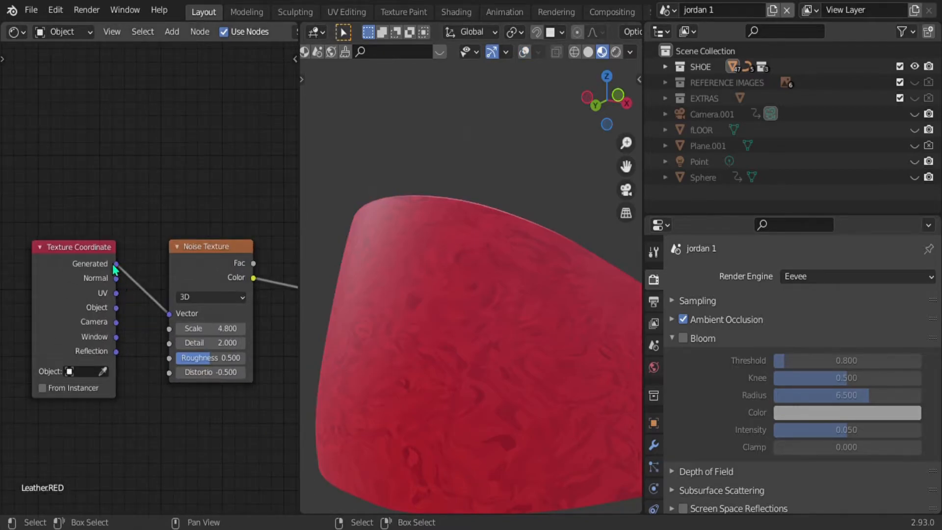
left_click_drag(116, 308, 172, 318)
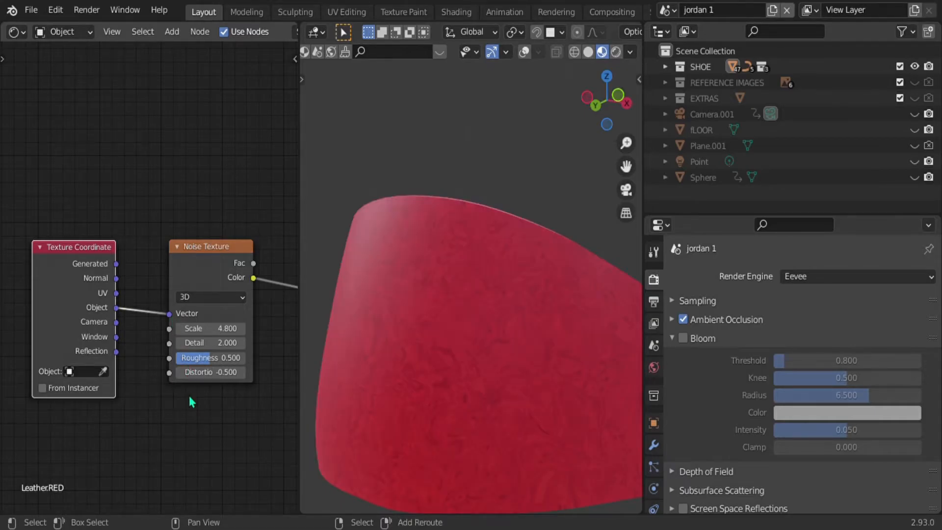
middle_click_drag(188, 394, 126, 390)
left_click_drag(154, 329, 206, 328)
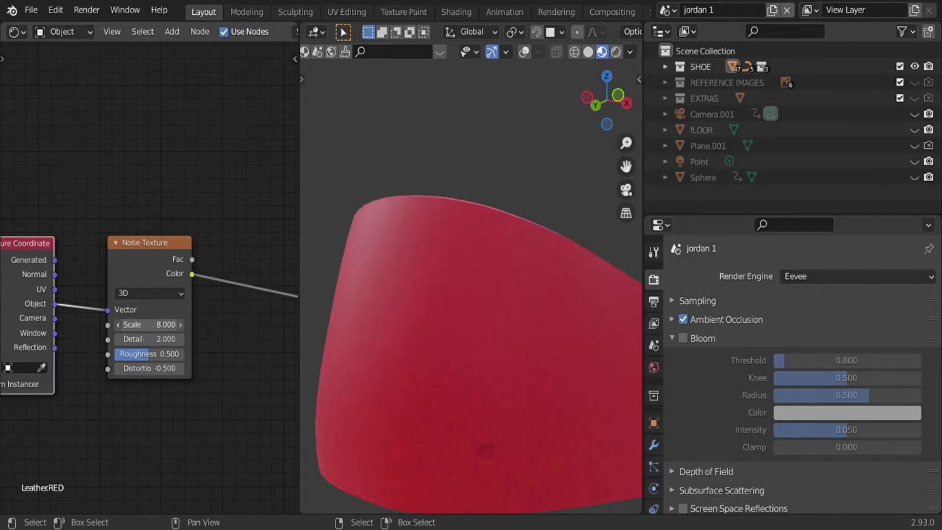
scroll(162, 402, "down", 2)
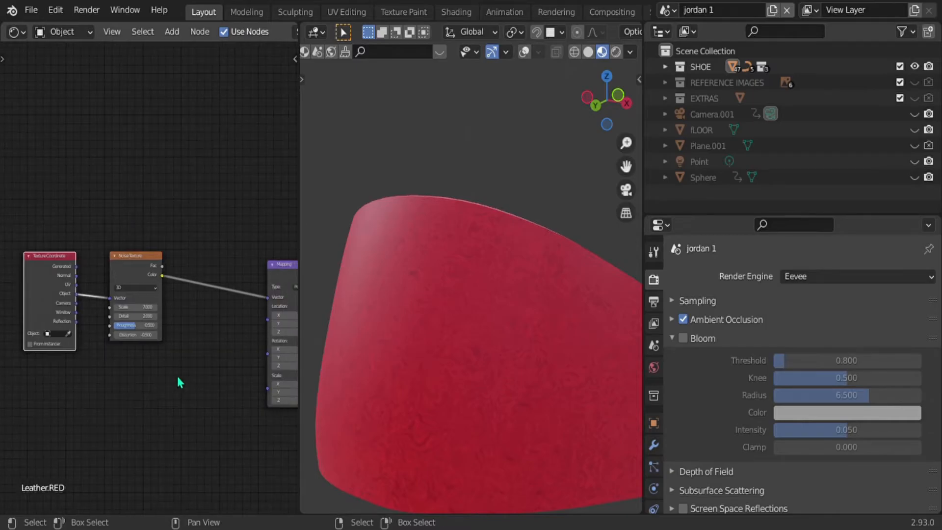
Insert a MixRGB node between Noise Texture and Mapping, and feed the Object coordinates into its Color2.
key("shift+a")
left_click(134, 347)
type("mix")
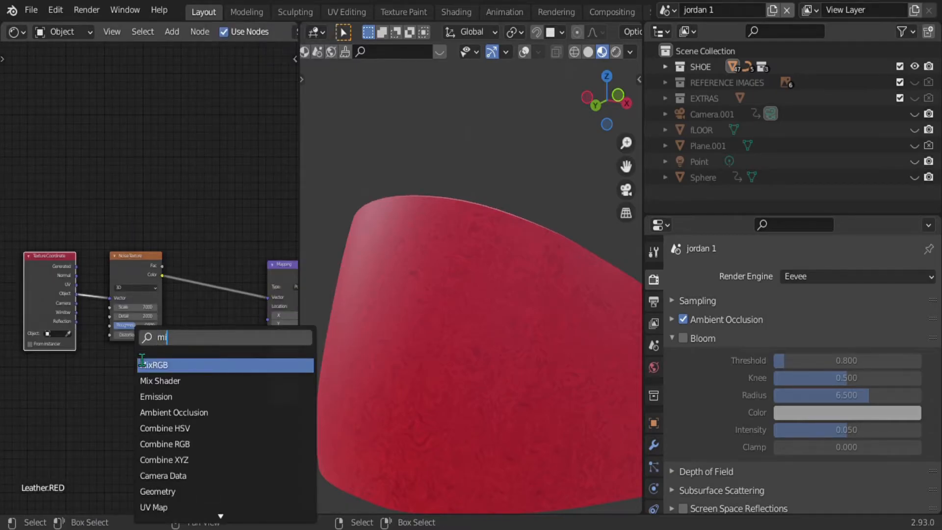
key("Return")
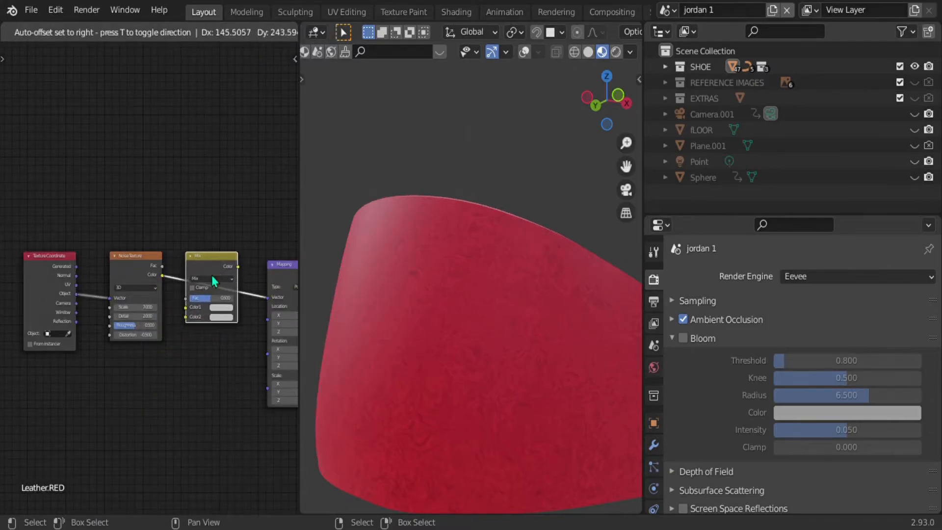
left_click(185, 287)
left_click_drag(77, 297, 192, 317)
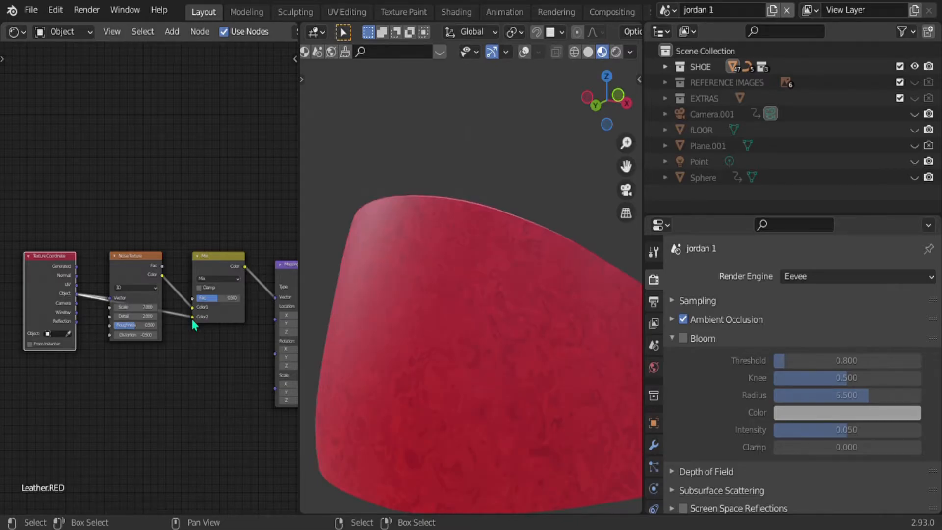
Set the Mix node's factor to 0.885.
scroll(144, 428, "down", 1)
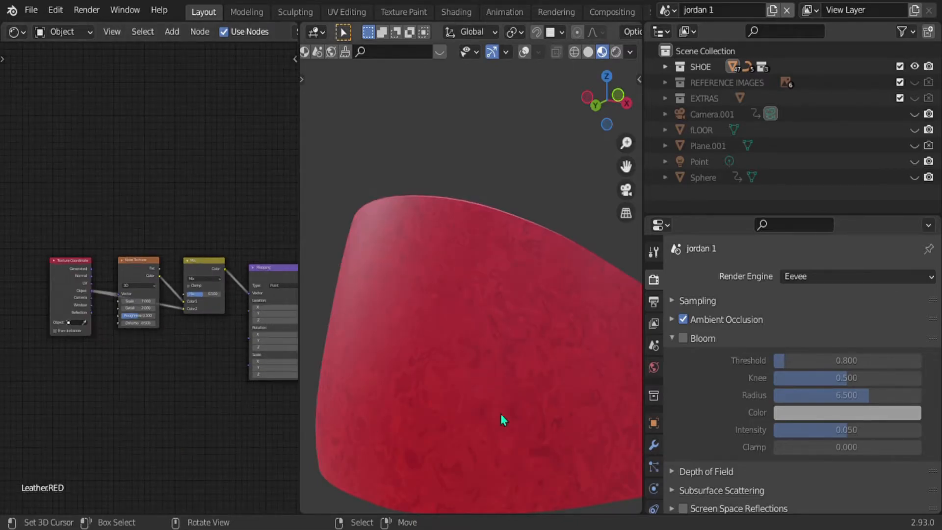
scroll(225, 339, "up", 5)
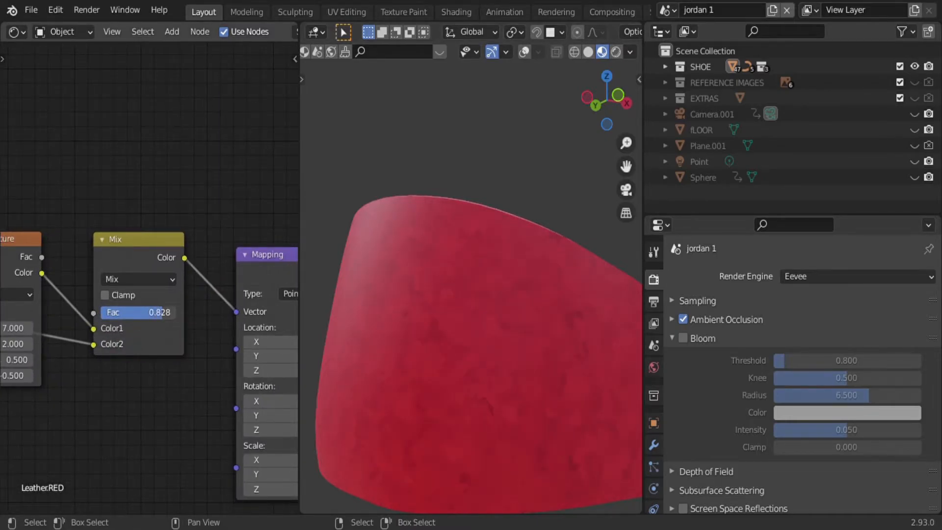
left_click_drag(162, 313, 172, 312)
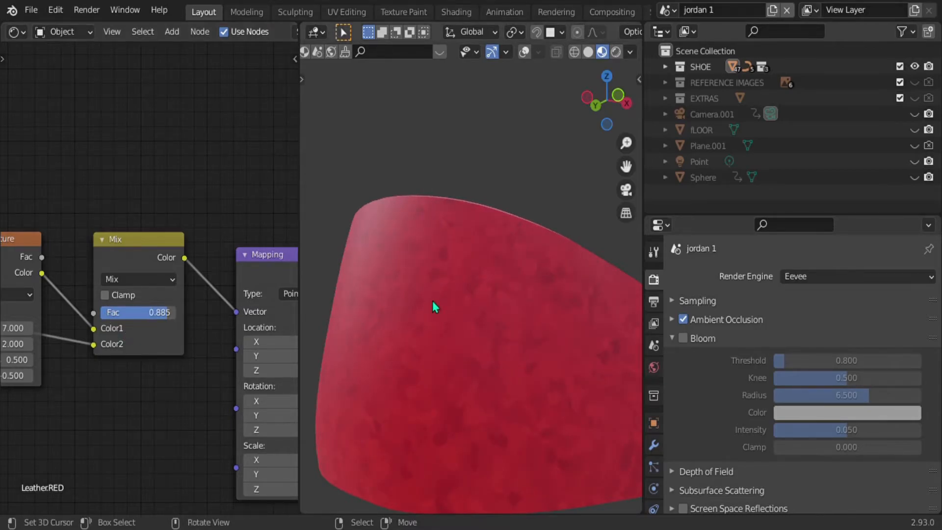
Set the second Voronoi Texture's feature output to Smooth F1.
middle_click_drag(172, 385, 59, 349)
middle_click_drag(114, 383, 27, 339)
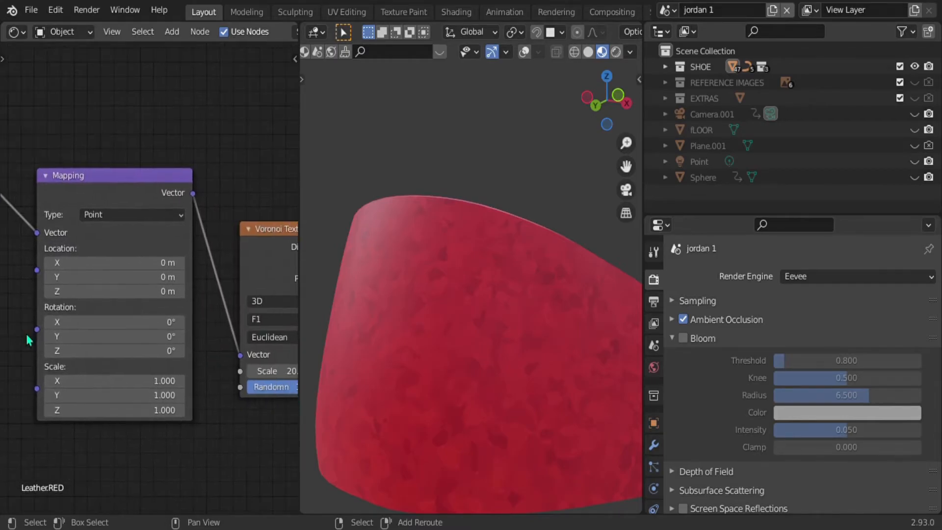
middle_click_drag(189, 294, 4, 254)
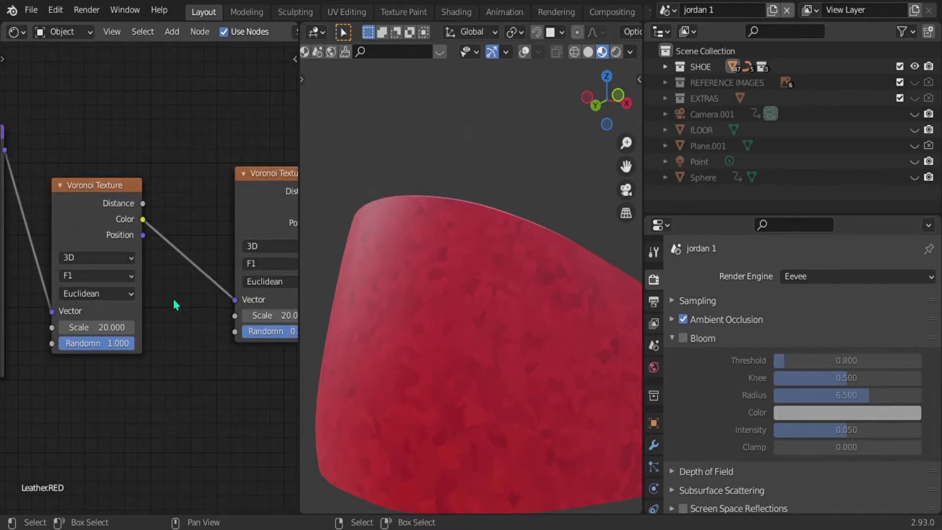
scroll(118, 349, "up", 1)
middle_click_drag(150, 284, 103, 337)
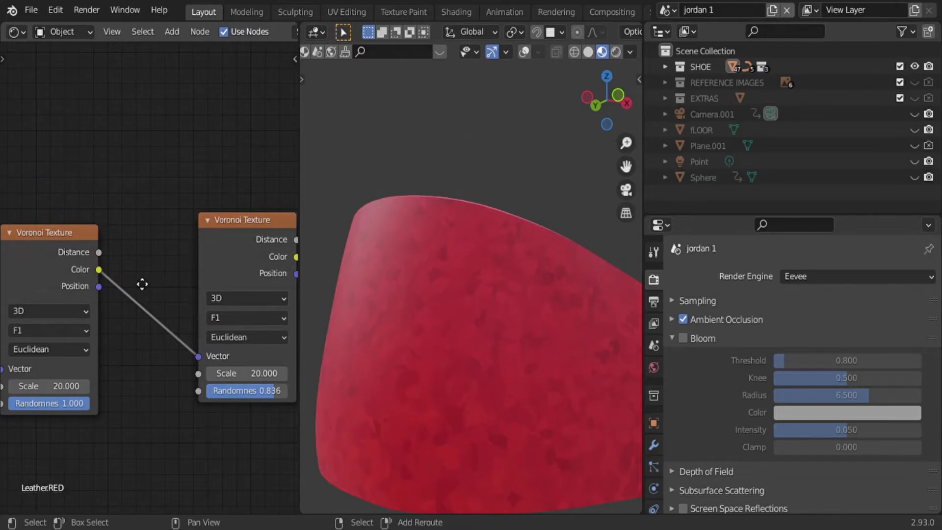
scroll(141, 281, "down", 3)
scroll(131, 293, "up", 2)
middle_click_drag(131, 293, 90, 286)
scroll(146, 296, "up", 4)
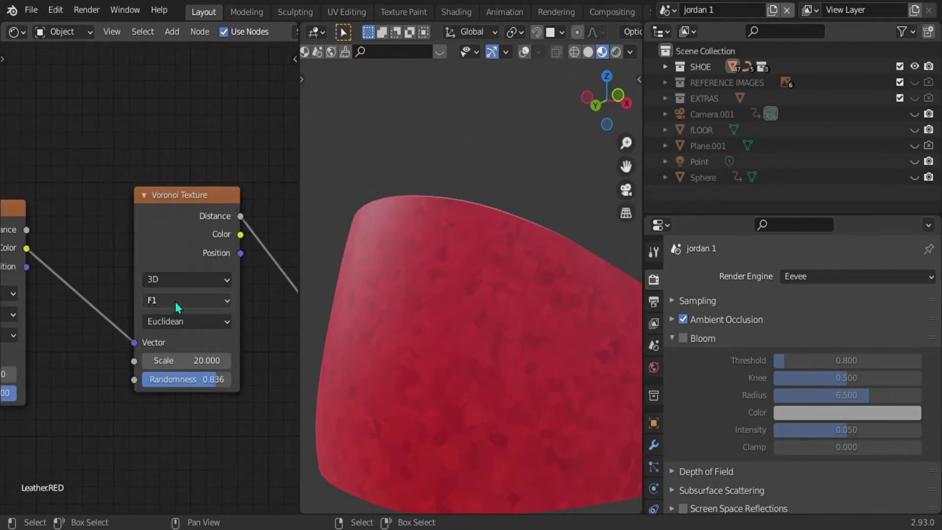
left_click(171, 301)
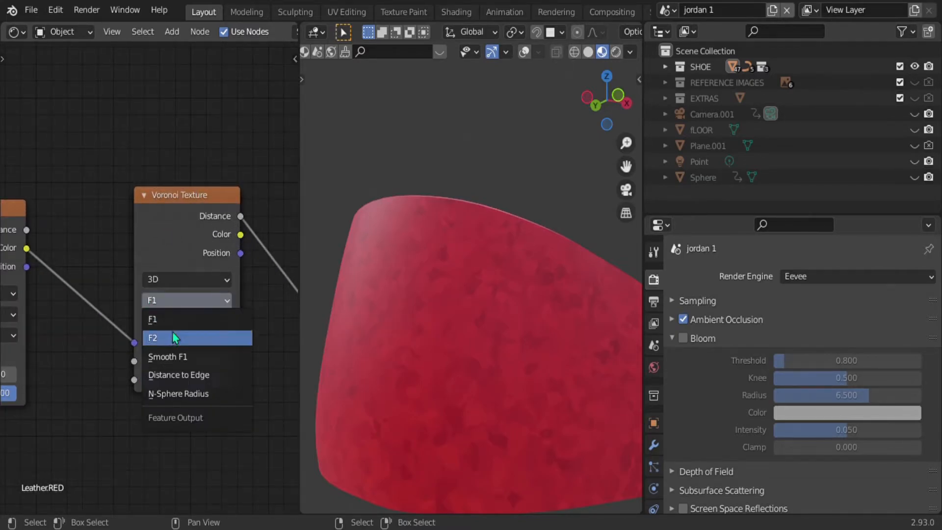
left_click(170, 357)
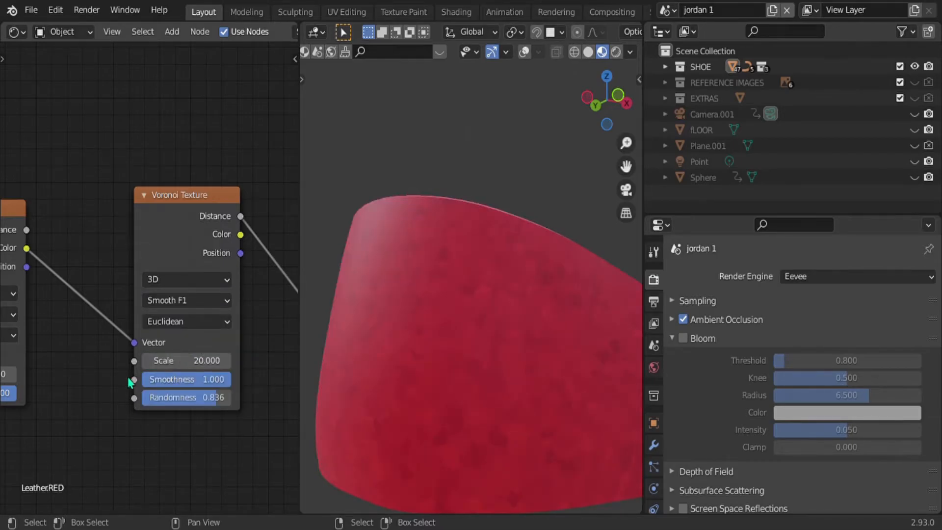
Switch the first Voronoi Texture, next to Mapping, to the Smooth F1 feature output as well.
middle_click_drag(50, 343, 145, 343)
left_click(58, 315)
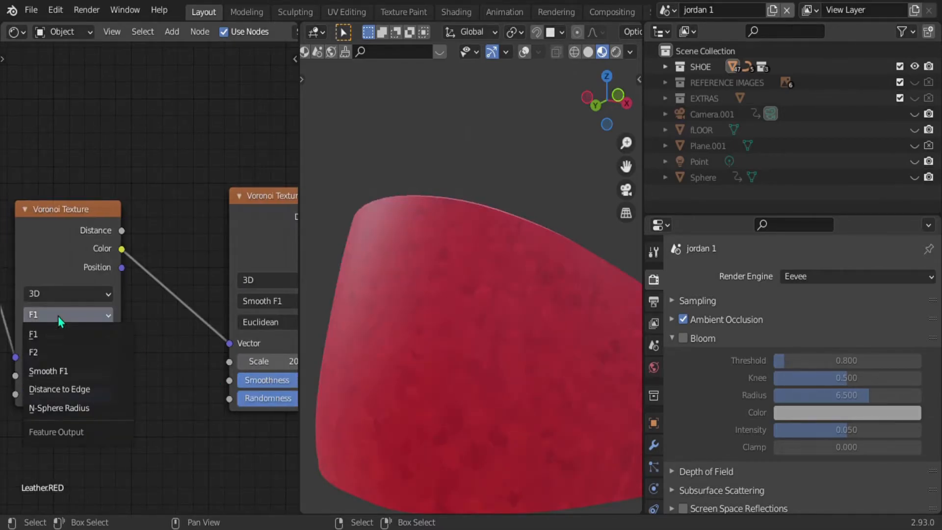
left_click(70, 370)
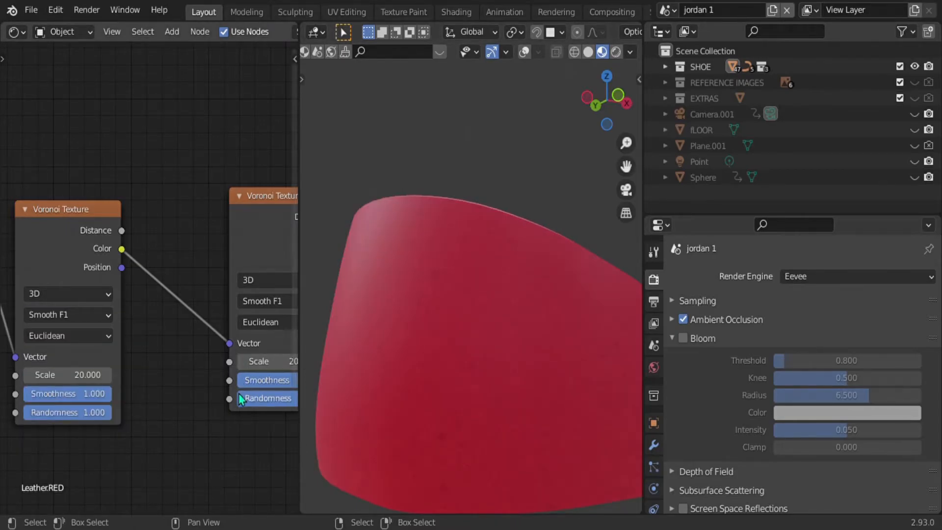
Set the second Voronoi Texture's scale to 17.
middle_click_drag(178, 397, 89, 382)
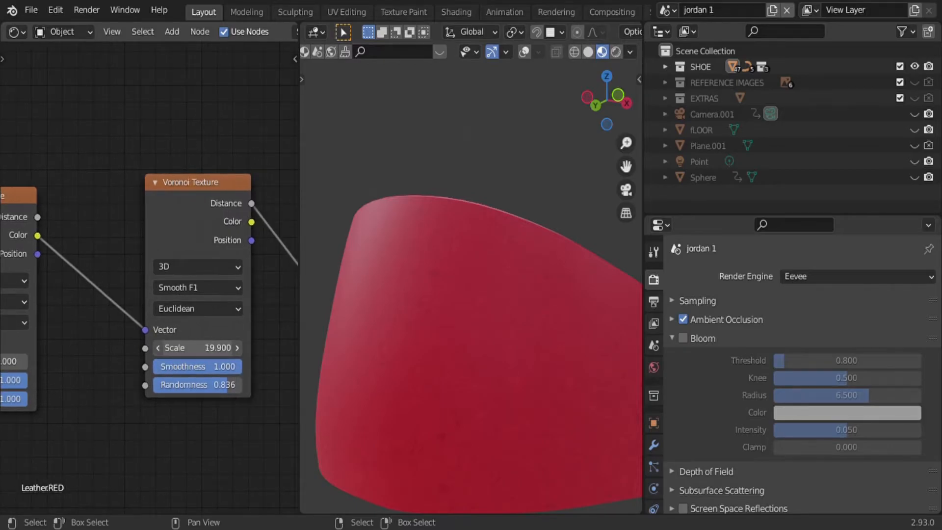
left_click(199, 348)
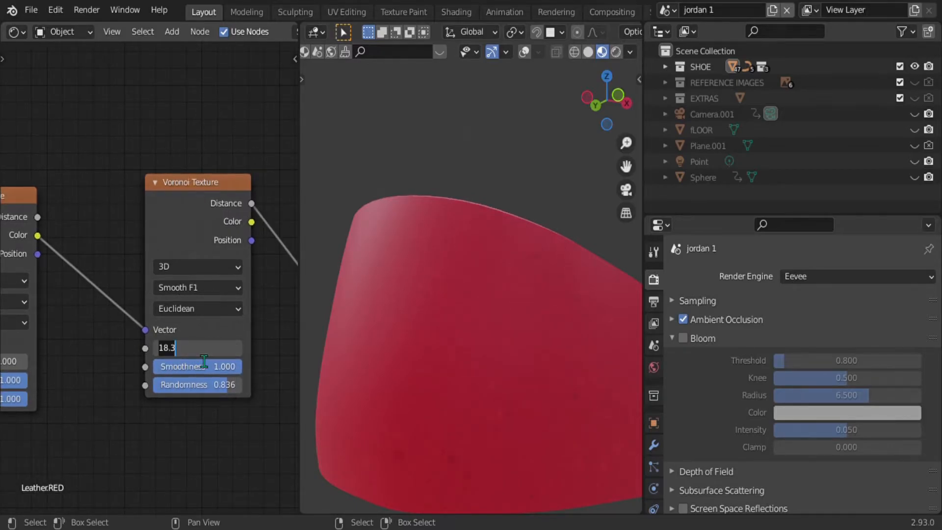
key("Return")
middle_click_drag(61, 416, 79, 382)
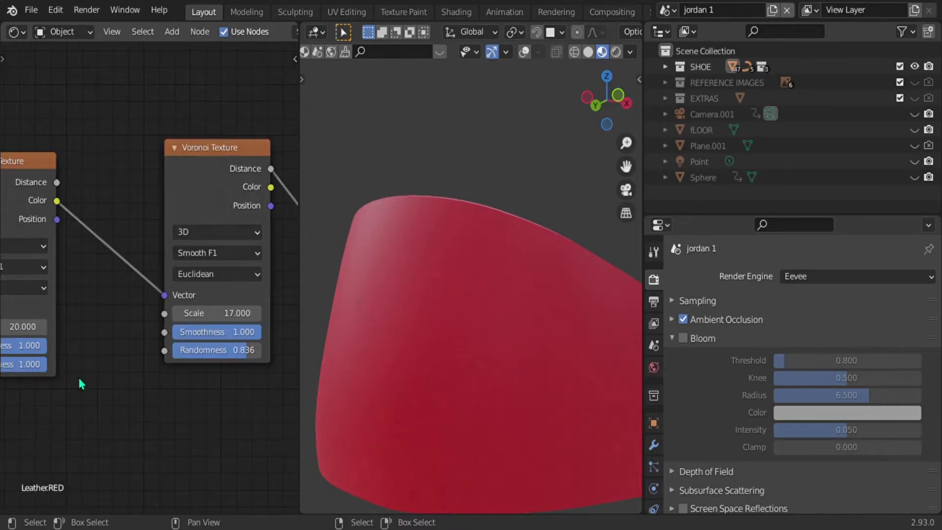
left_click(33, 337)
type("177")
key("Return")
Set the first Voronoi Texture's scale to 17 to match the second one.
middle_click_drag(122, 418, 142, 421)
left_click(45, 330)
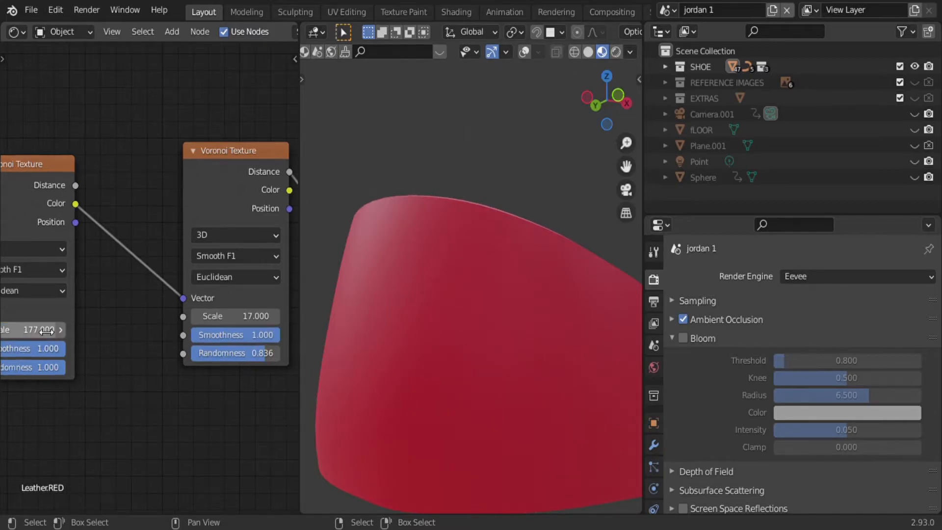
type("17")
key("Return")
middle_click_drag(146, 412, 255, 425)
middle_click_drag(94, 373, 165, 388)
scroll(167, 390, "down", 6)
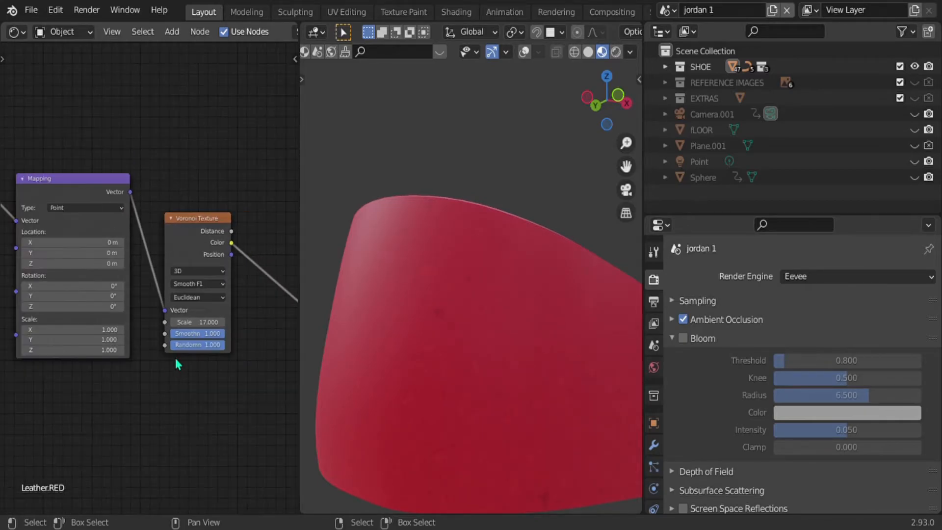
Set the Noise Texture's detail to 15.
scroll(172, 361, "down", 3)
middle_click_drag(163, 346, 279, 377)
middle_click_drag(85, 295, 173, 308)
scroll(148, 311, "up", 4)
scroll(177, 317, "up", 3)
left_click_drag(270, 300, 278, 300)
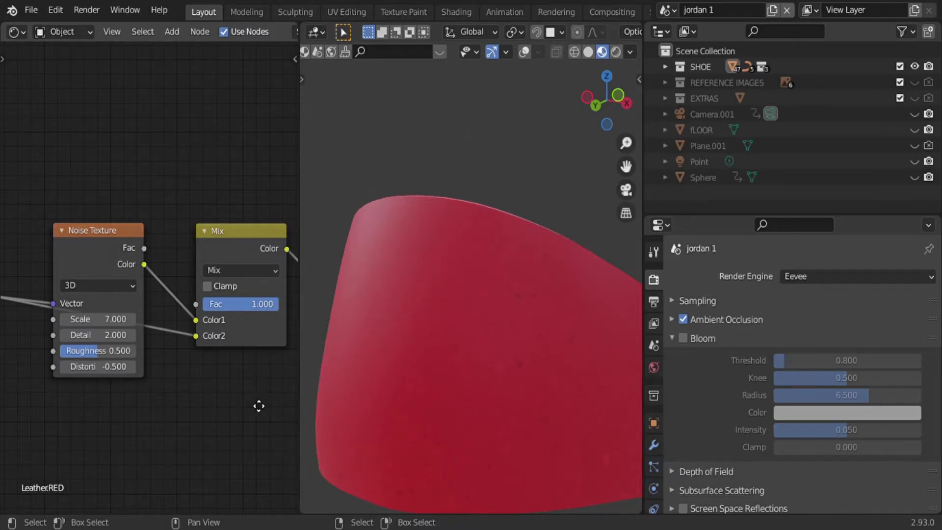
middle_click_drag(159, 377, 205, 385)
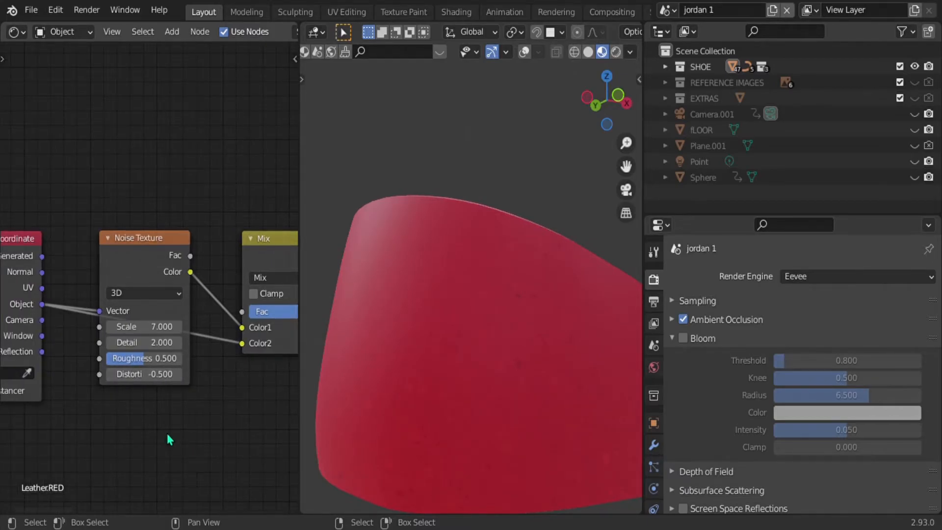
scroll(166, 440, "down", 2)
scroll(117, 326, "up", 4)
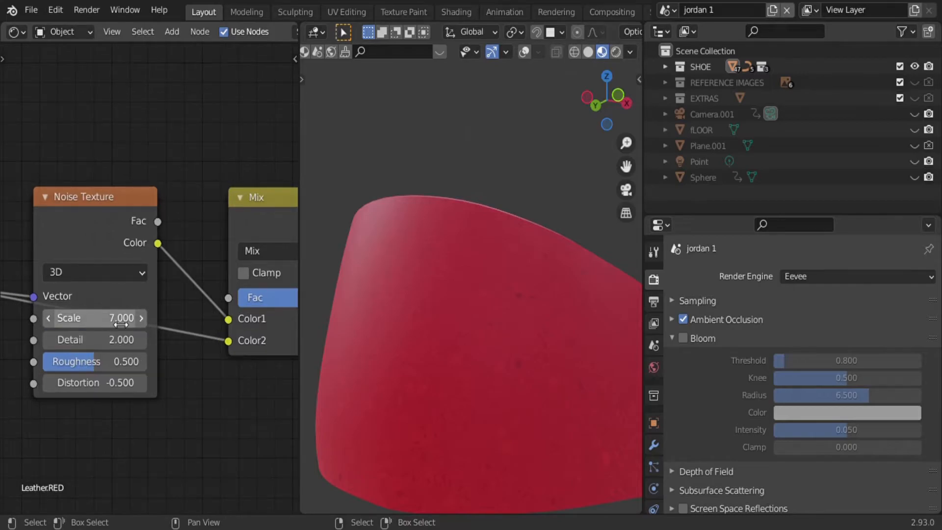
scroll(417, 334, "up", 3)
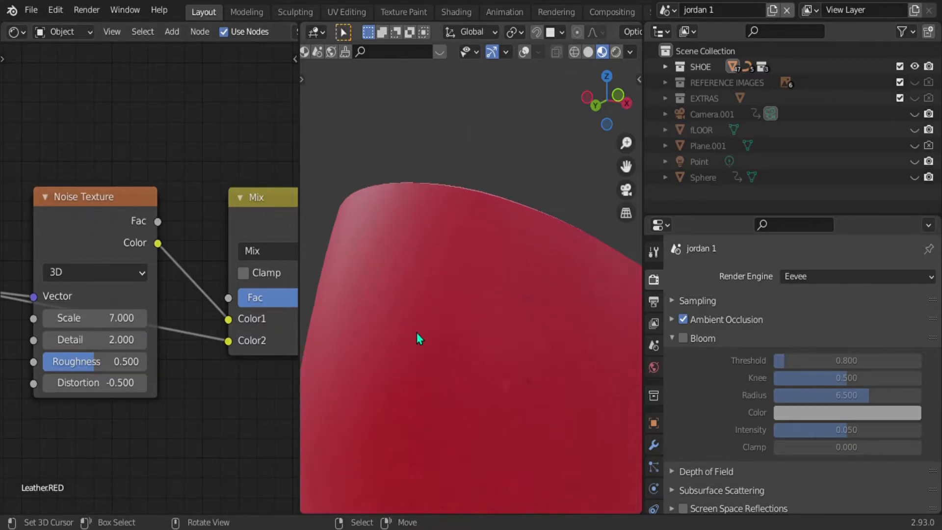
left_click(90, 343)
type("15")
key("Return")
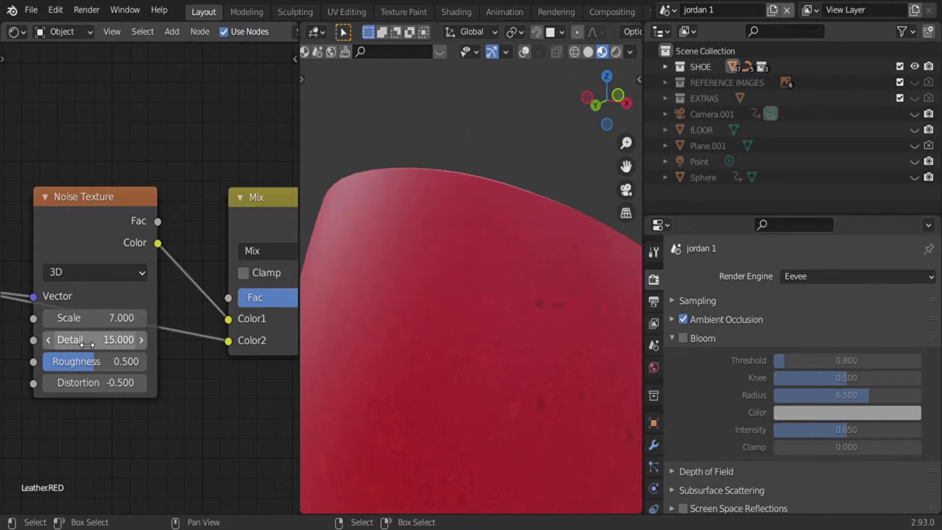
Lower the smoothness of the first Voronoi Texture, next to Mapping, to 0.410.
scroll(113, 447, "down", 3)
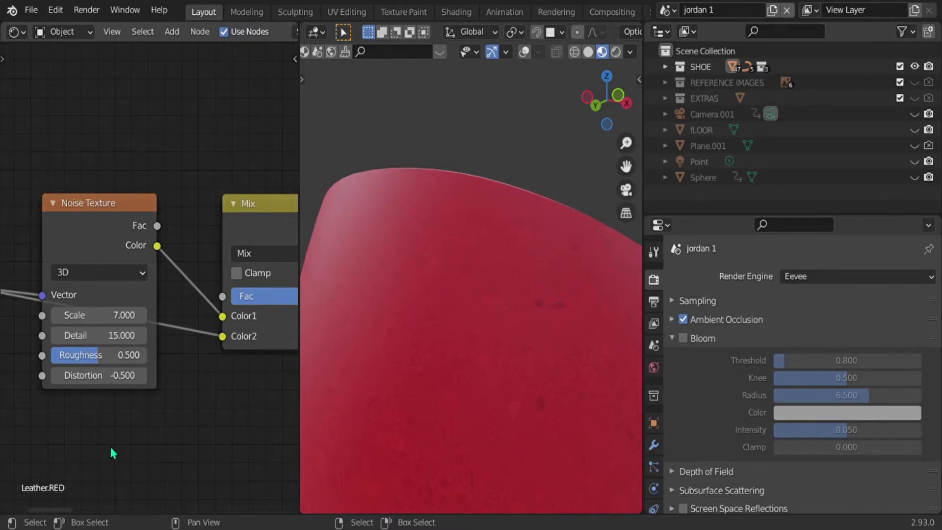
scroll(113, 424, "down", 1)
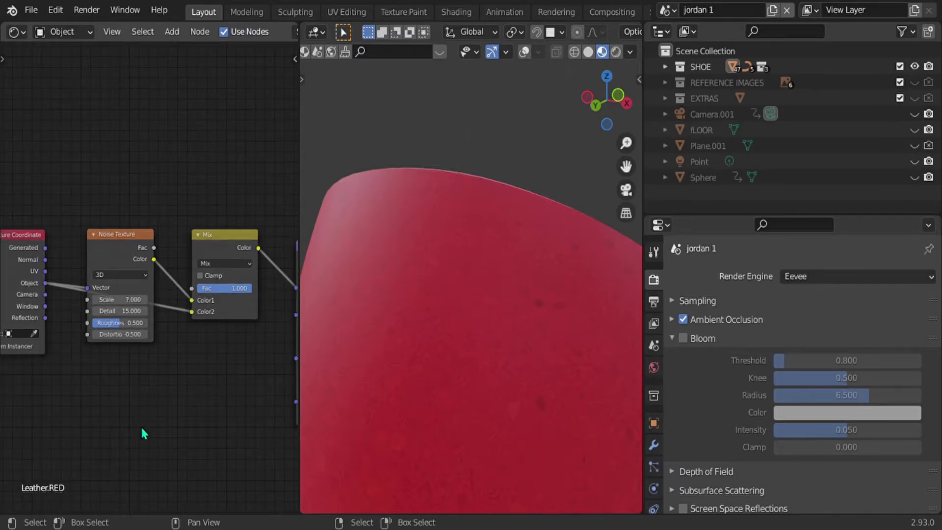
middle_click_drag(141, 428, 49, 407)
middle_click_drag(178, 329, 256, 340)
middle_click_drag(187, 383, 116, 346)
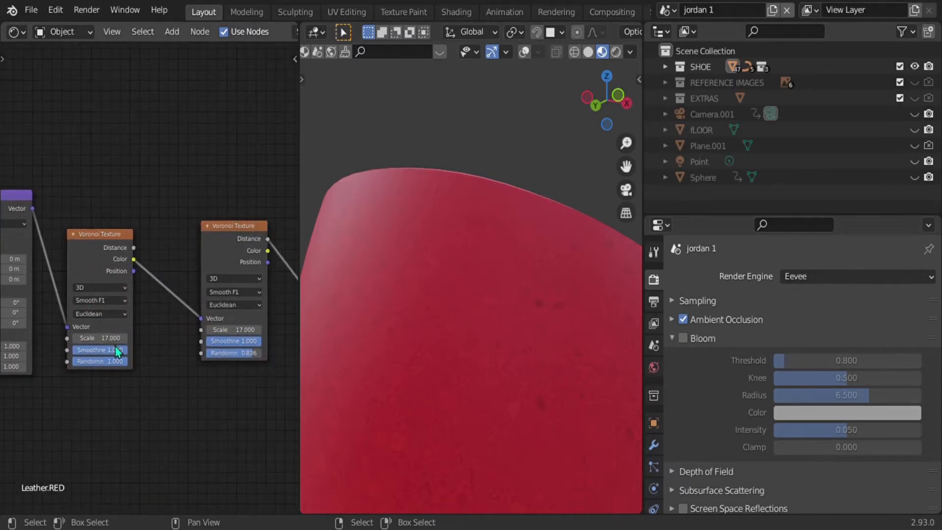
scroll(118, 349, "up", 5)
middle_click_drag(90, 384, 100, 355)
mouse_move(99, 353)
left_mouse_down()
mouse_move(38, 352)
mouse_move(68, 353)
left_mouse_up()
Lower the second Voronoi Texture's smoothness to 0.352 and check the surface on the heel panel.
middle_click_drag(192, 390, 108, 401)
middle_click_drag(190, 364, 185, 365)
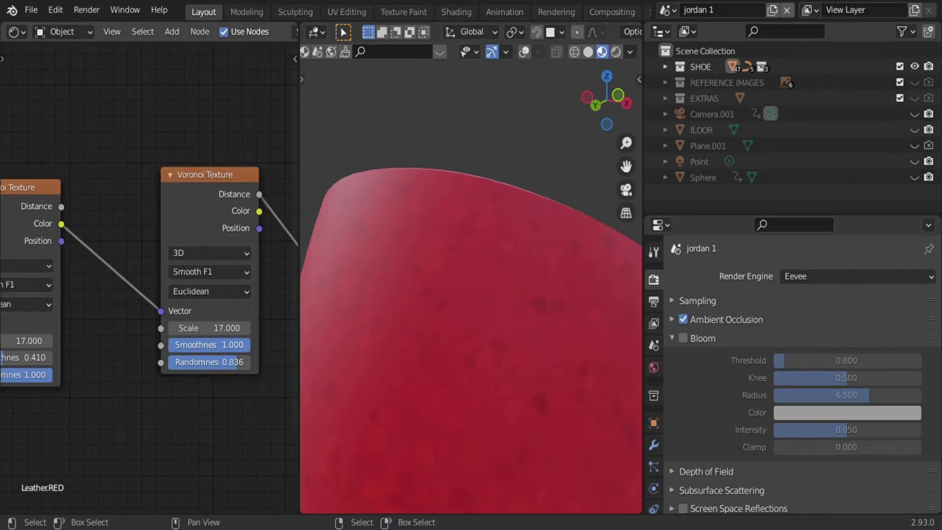
left_click_drag(230, 345, 198, 344)
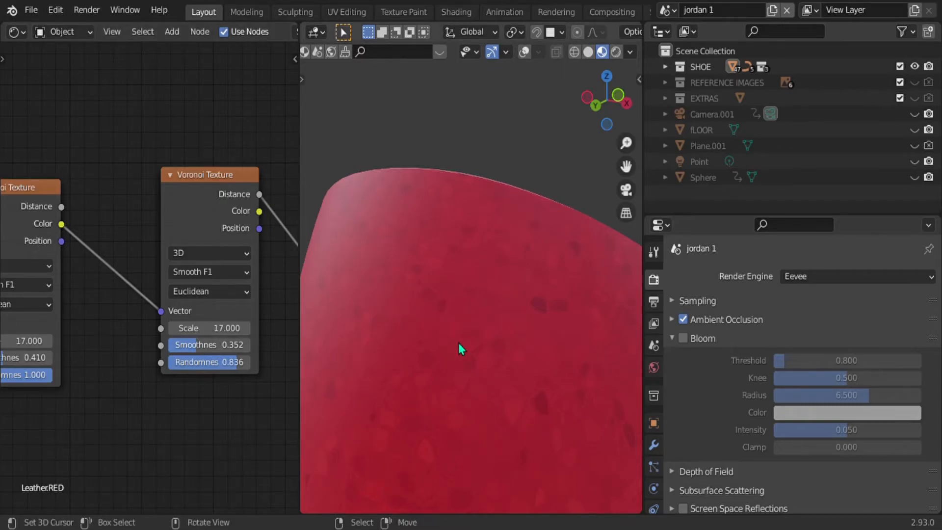
middle_click_drag(480, 274, 485, 359)
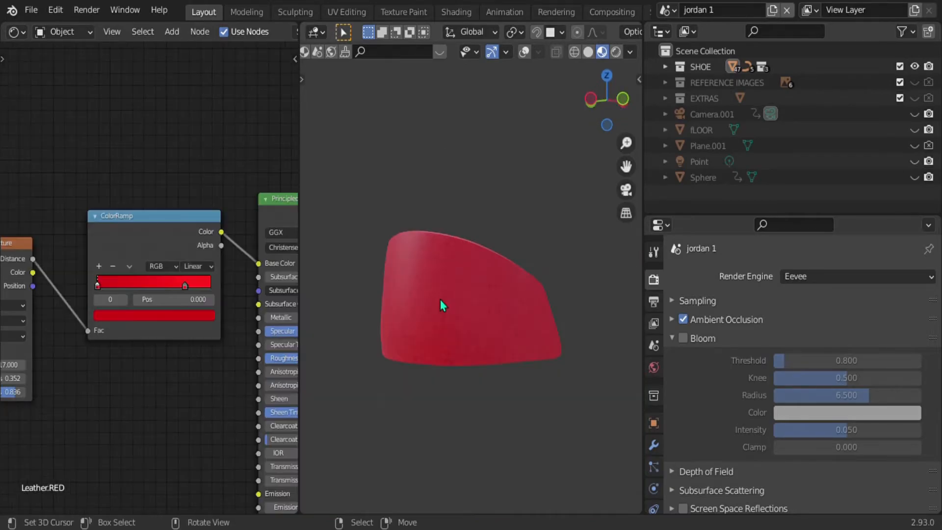
scroll(441, 298, "up", 2)
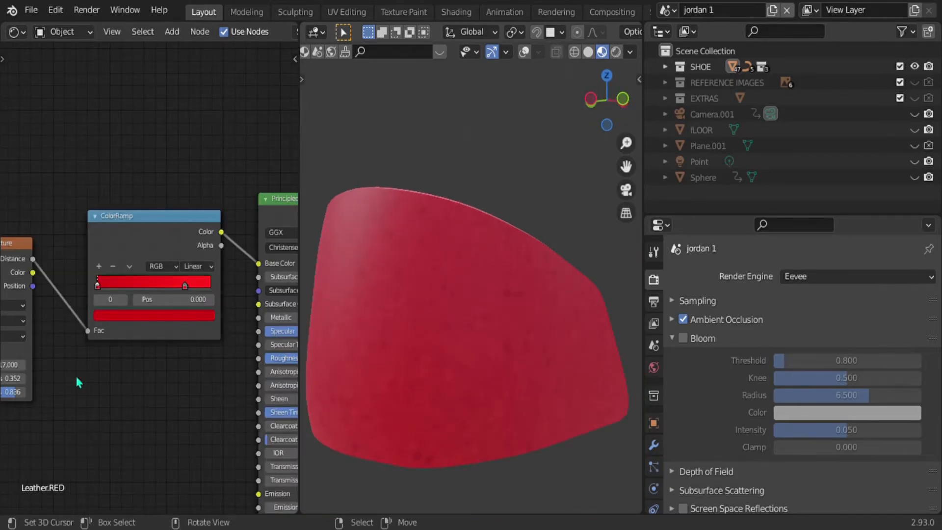
Add a Bump node below the ColorRamp, beside the Principled BSDF's Normal input.
middle_click_drag(120, 388, 108, 345)
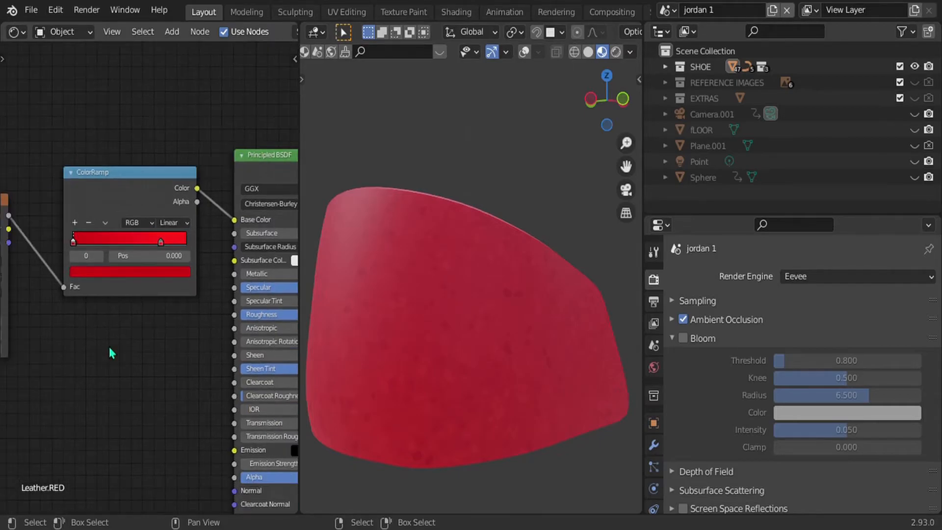
scroll(108, 345, "down", 2)
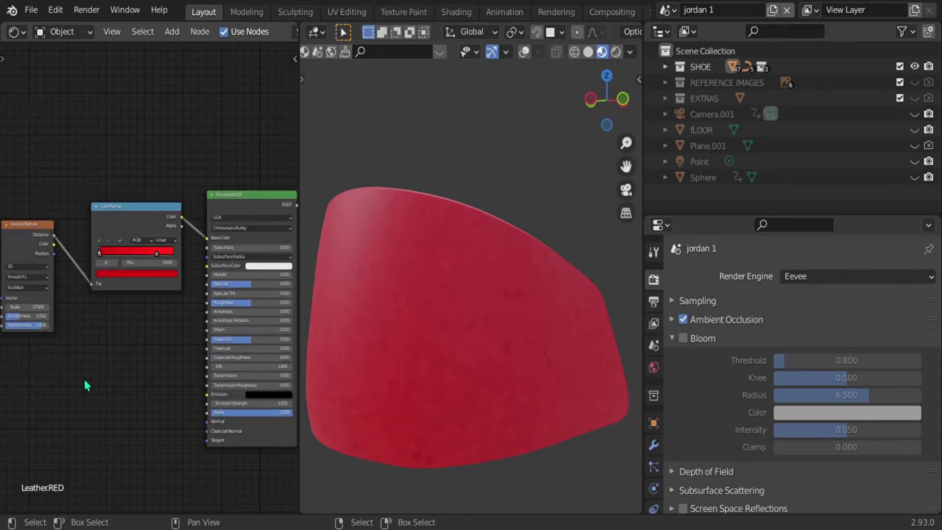
key("shift+a")
left_click(37, 351)
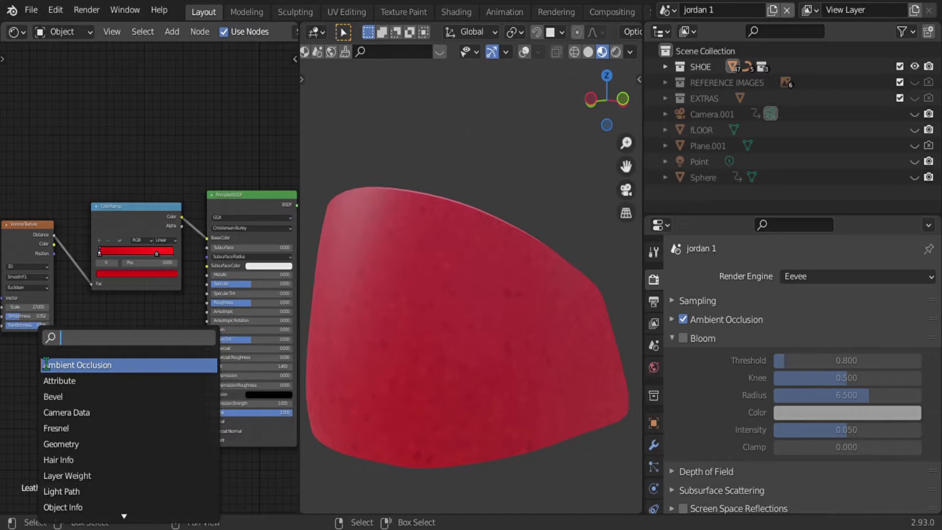
type("bump")
key("Return")
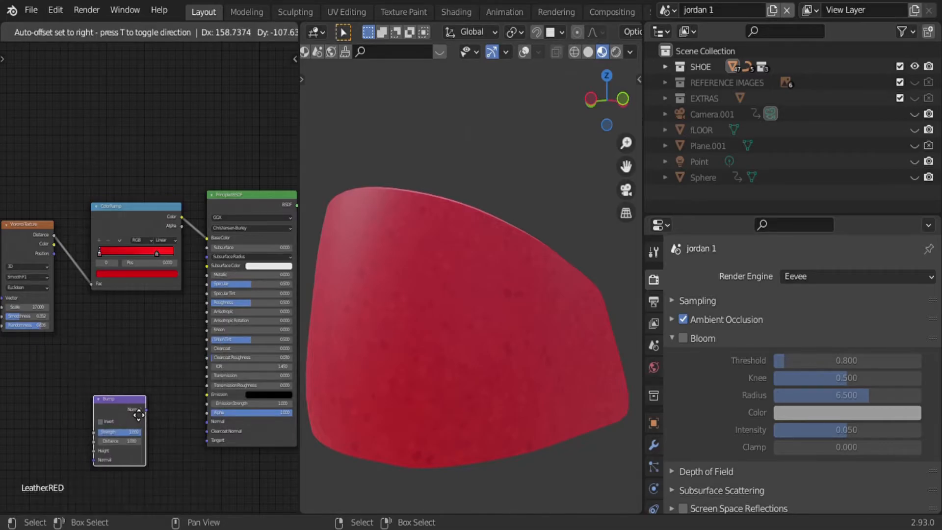
left_click(171, 410)
Move all nodes feeding the ColorRamp farther away from it, combine them into one node group and return to the main node tree.
scroll(164, 355, "down", 4)
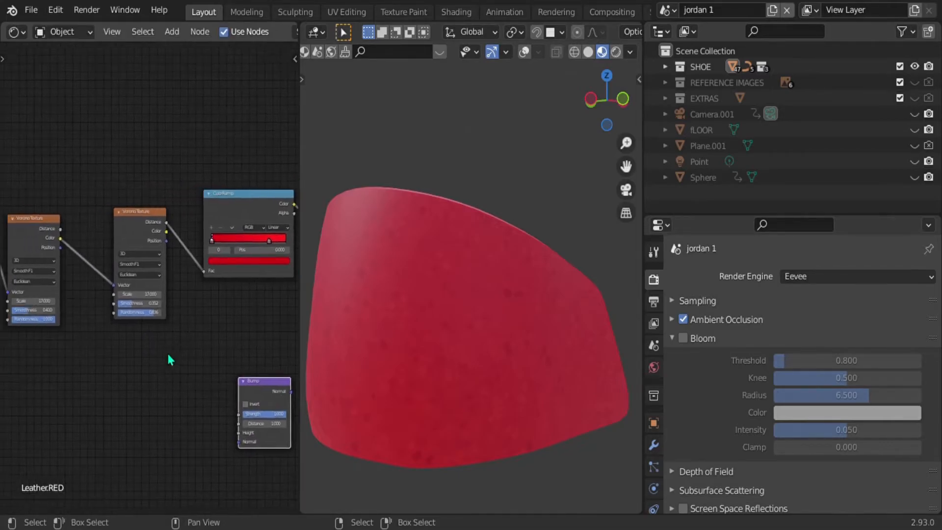
scroll(110, 350, "down", 3)
left_click_drag(40, 236, 239, 323)
key("g")
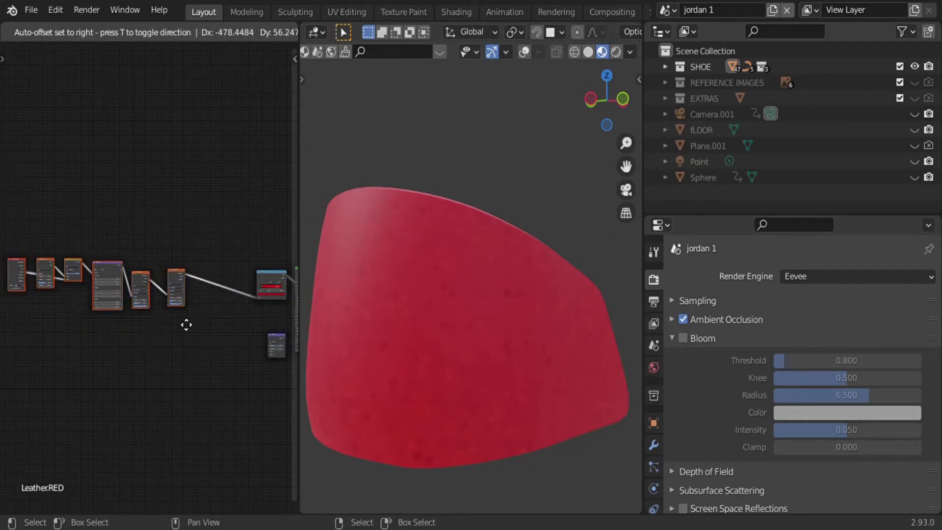
left_click(191, 328)
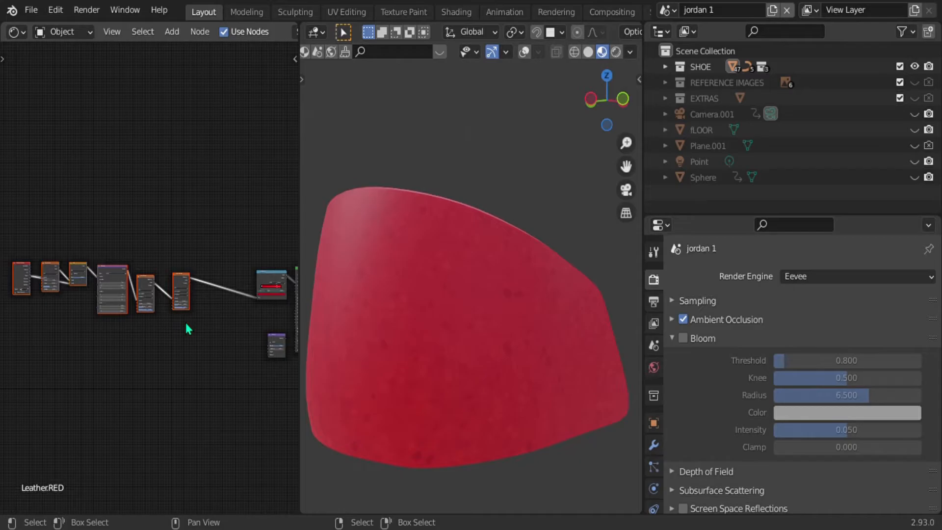
key("ctrl+g")
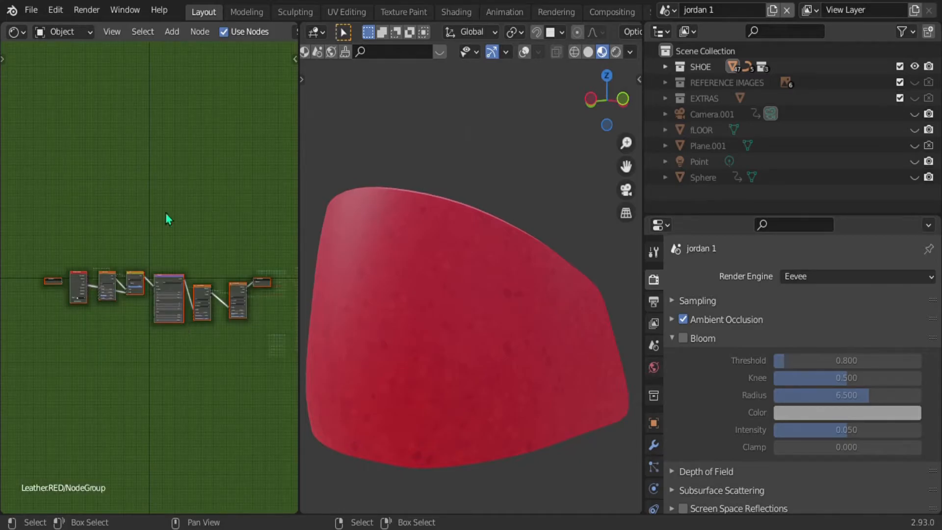
key("Tab")
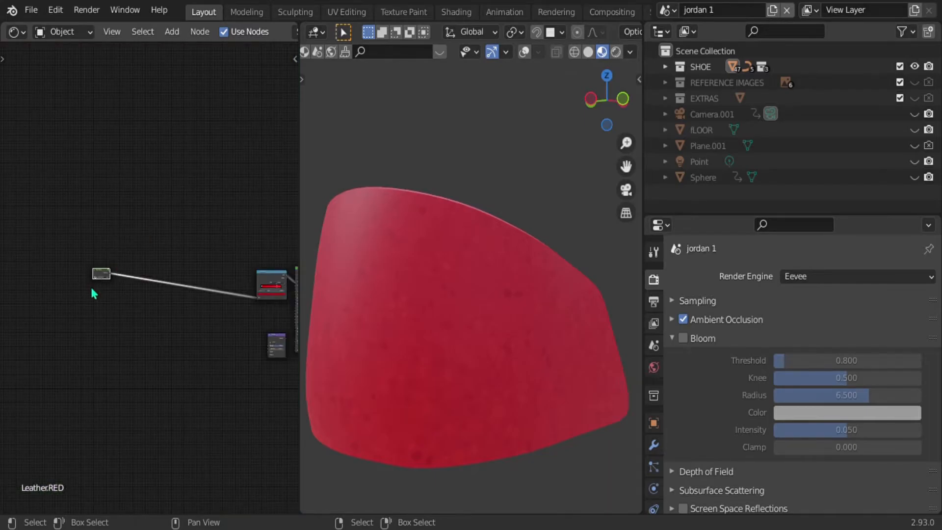
Reposition the new node group in the open area and rename it "Leather et up".
scroll(86, 281, "up", 2)
left_click_drag(79, 275, 150, 298)
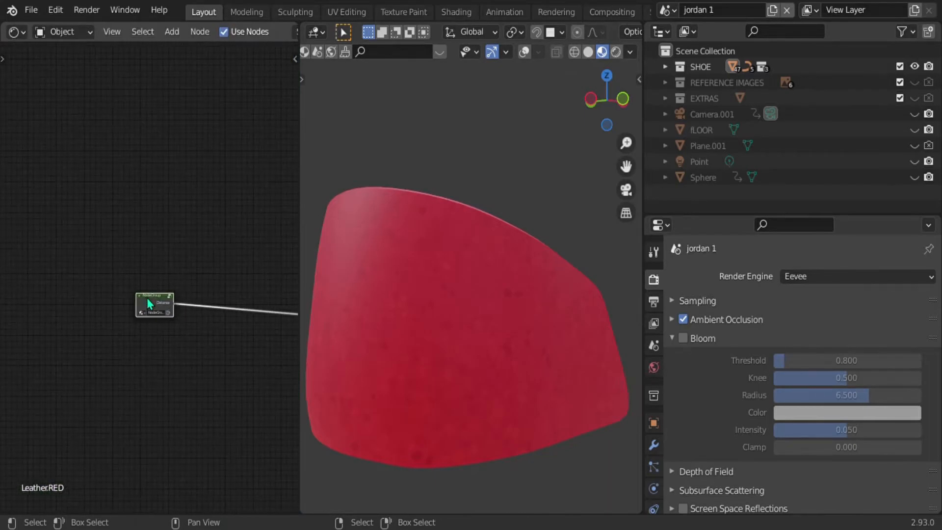
scroll(151, 298, "up", 3)
scroll(152, 308, "up", 1)
double_click(165, 354)
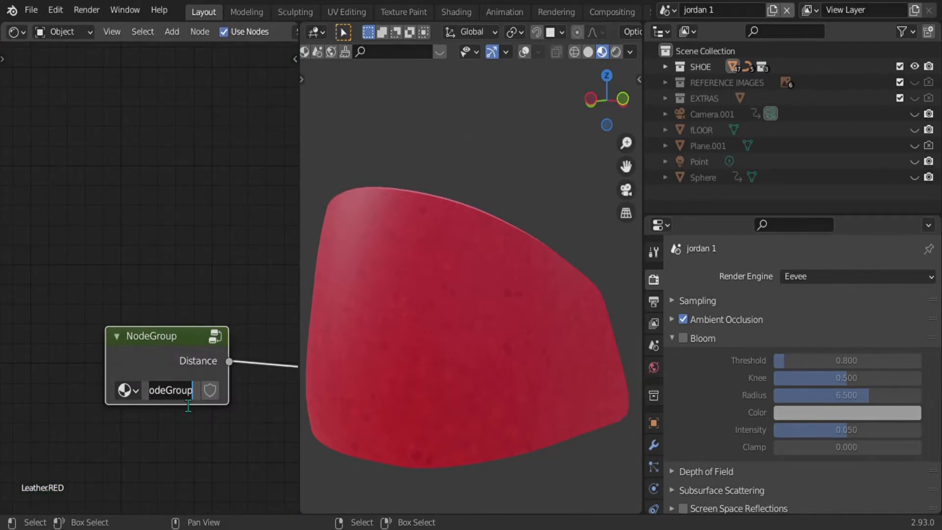
type("Leat")
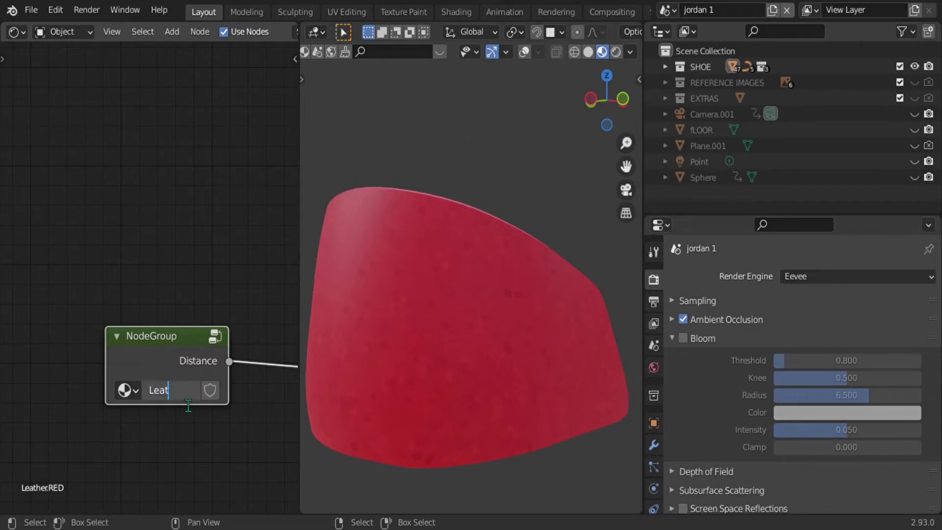
type("her et up")
key("Return")
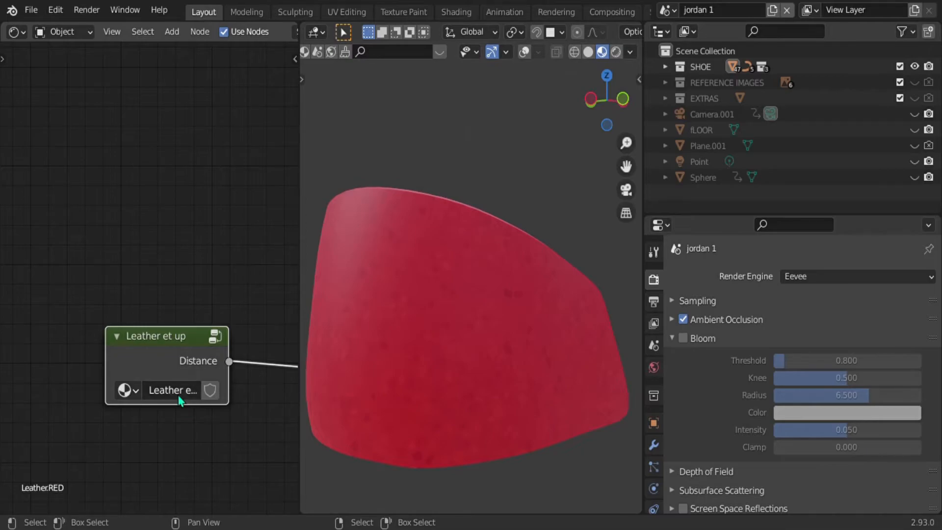
Correct the node group's name to "Leather Set up".
left_click(179, 400)
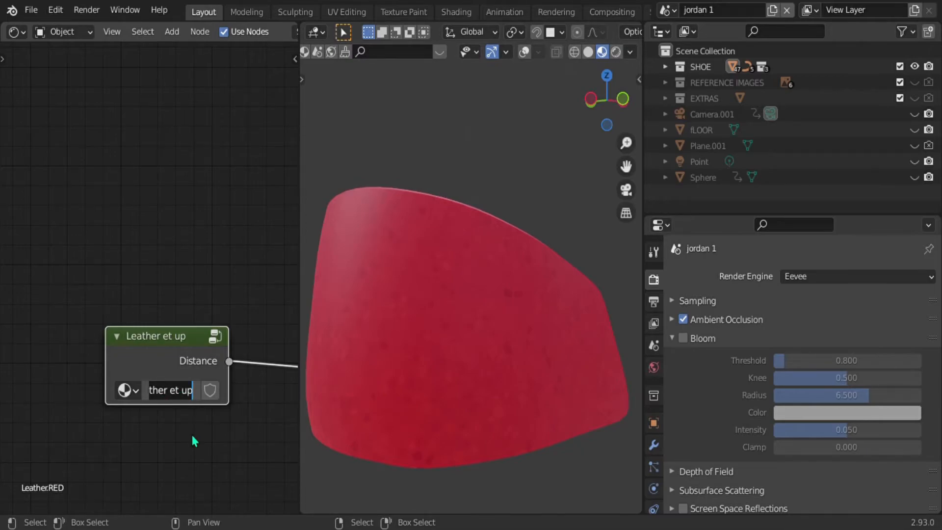
left_click(193, 437)
left_click(192, 398)
left_click(194, 400)
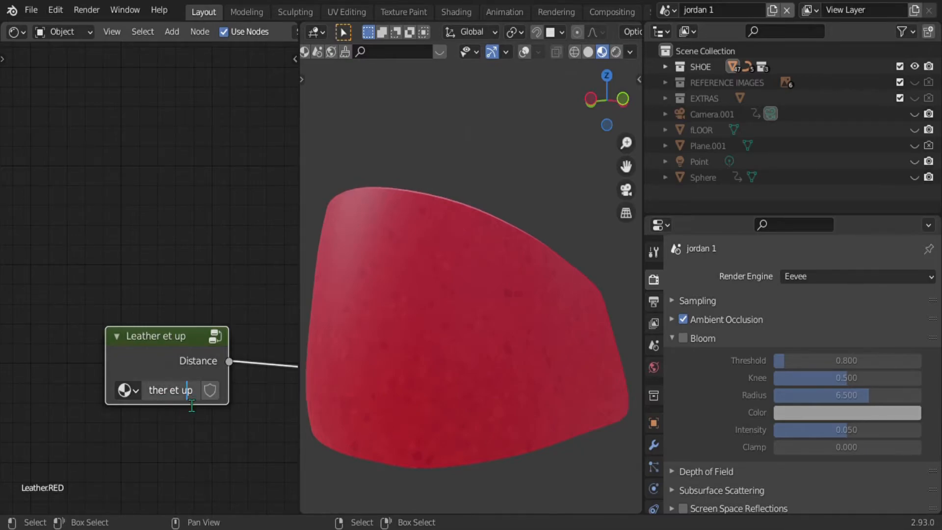
key("Left")
key("Left")
key("Left")
key("Left")
type("S")
key("Return")
Move the Leather Set up group node closer to the red ColorRamp.
scroll(180, 411, "down", 2)
middle_click_drag(105, 384, 214, 376)
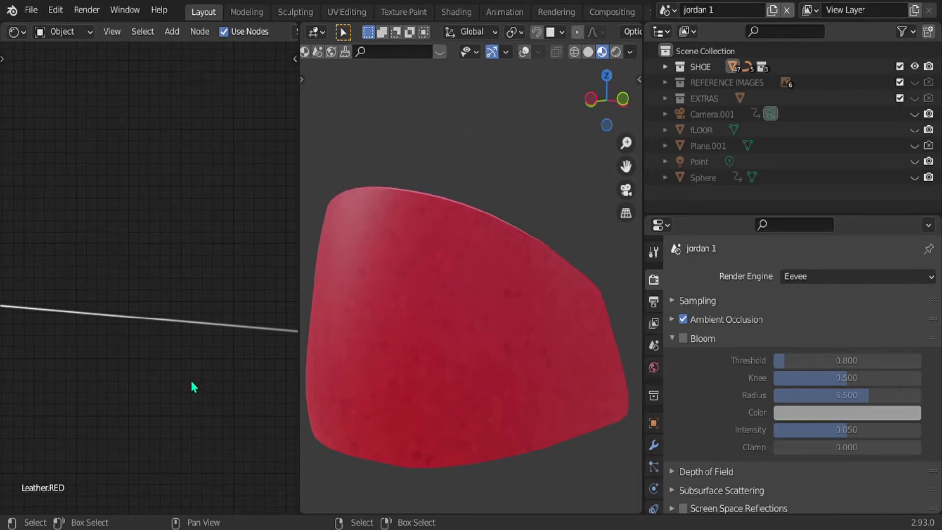
scroll(190, 387, "down", 4)
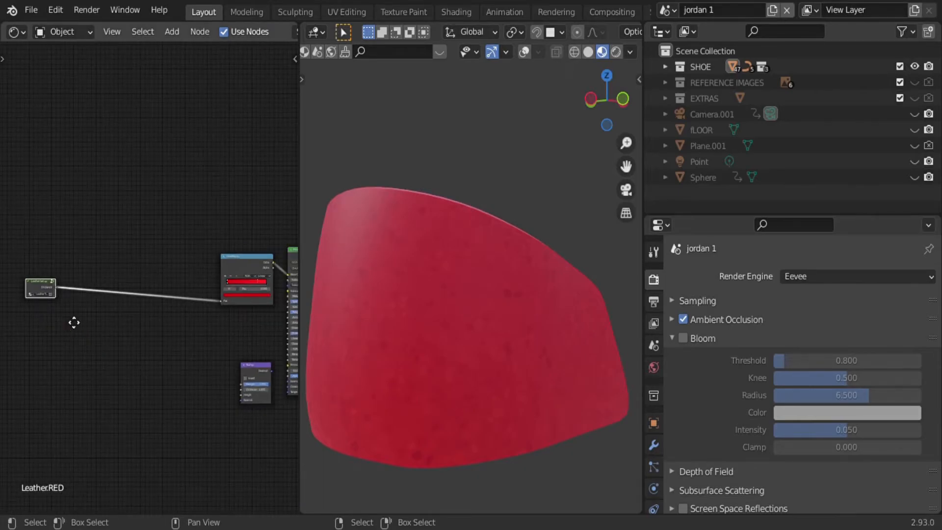
key("g")
left_click(179, 324)
Add a second ColorRamp beside the Bump node and connect its Color output to the Bump's Height input.
scroll(180, 325, "up", 2)
key("shift+a")
left_click(131, 349)
type("col")
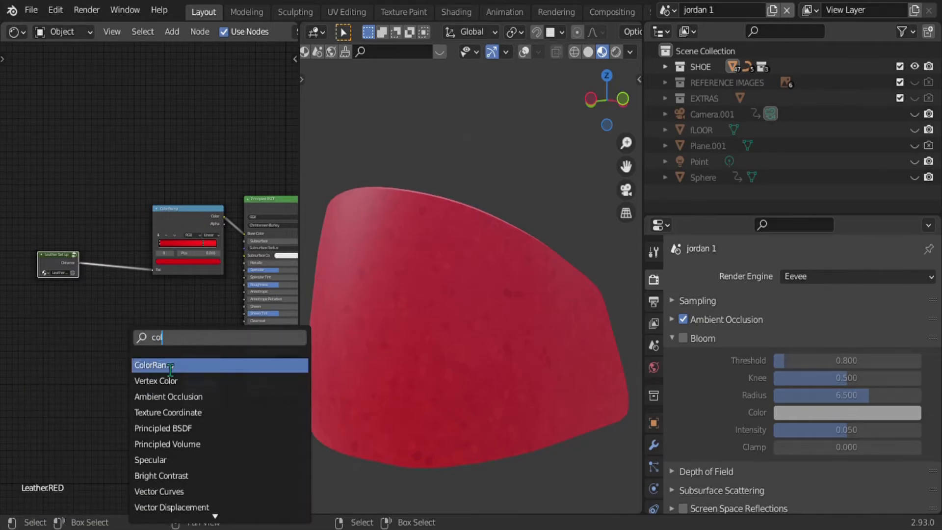
left_click(169, 365)
left_click(154, 367)
mouse_move(152, 361)
left_mouse_down()
mouse_move(181, 402)
mouse_move(109, 321)
left_mouse_up()
key("b")
key("g")
left_click(192, 435)
Shift the Leather Set up node away from the ramps and connect its Distance output to the second ColorRamp's Fac input.
left_click(86, 282)
left_click(55, 269)
key("g")
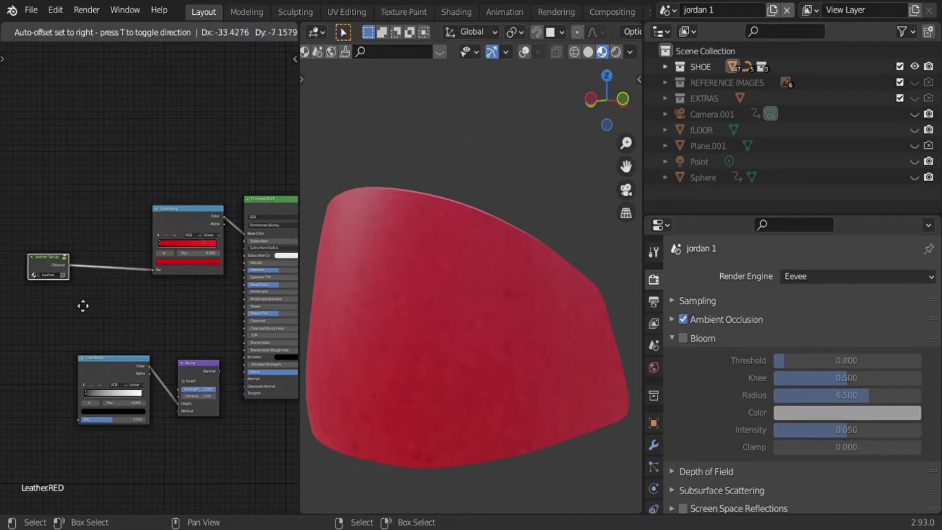
left_click(47, 301)
left_click_drag(36, 278, 80, 425)
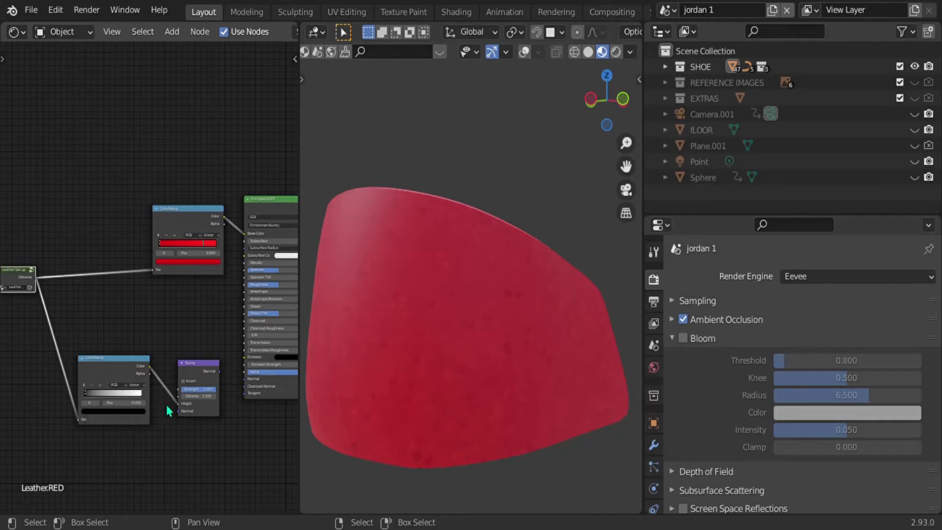
scroll(164, 388, "up", 2)
middle_click_drag(160, 366, 130, 244)
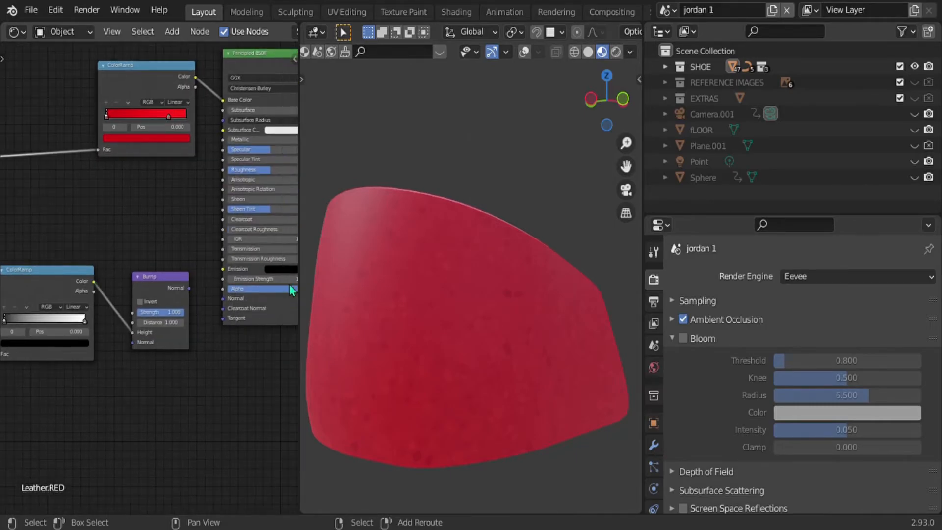
scroll(347, 260, "up", 3)
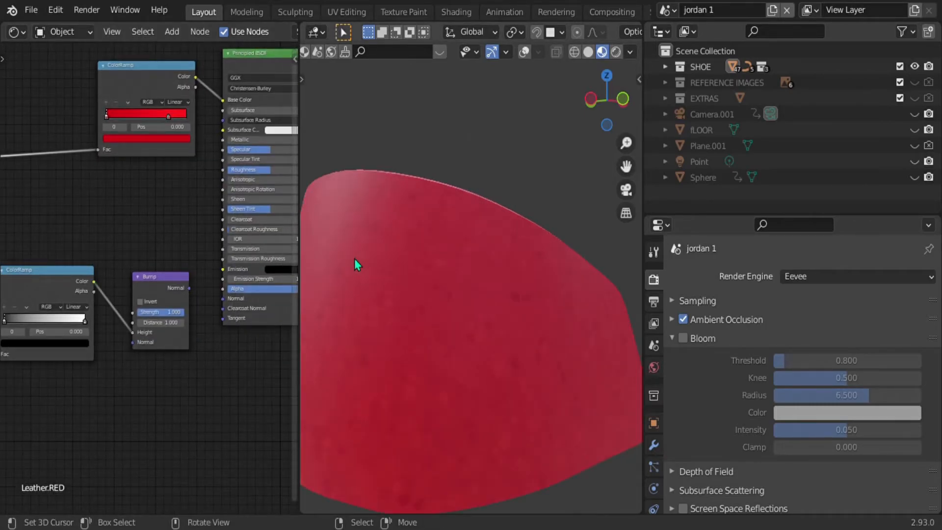
scroll(500, 273, "down", 2)
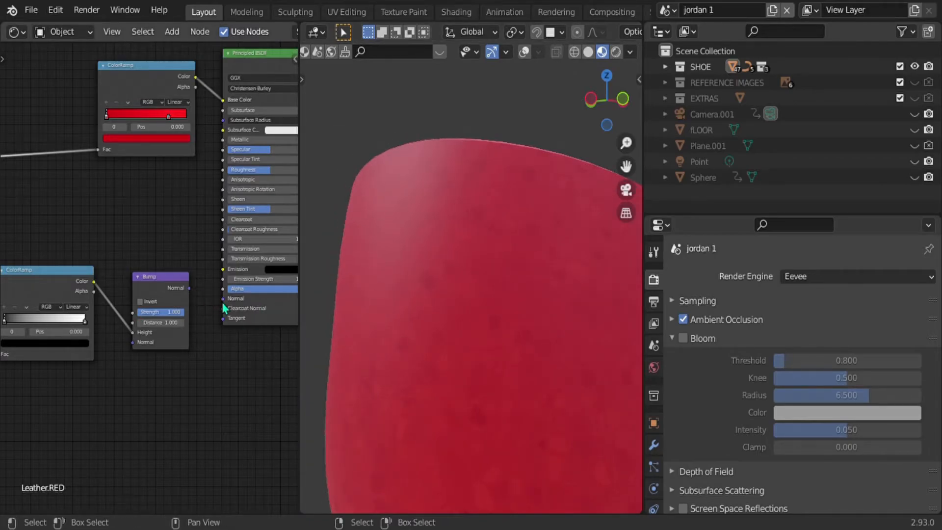
Connect the Bump node's Normal output to the Principled BSDF's Normal input and set the Bump strength to 0.2.
left_click_drag(190, 288, 224, 299)
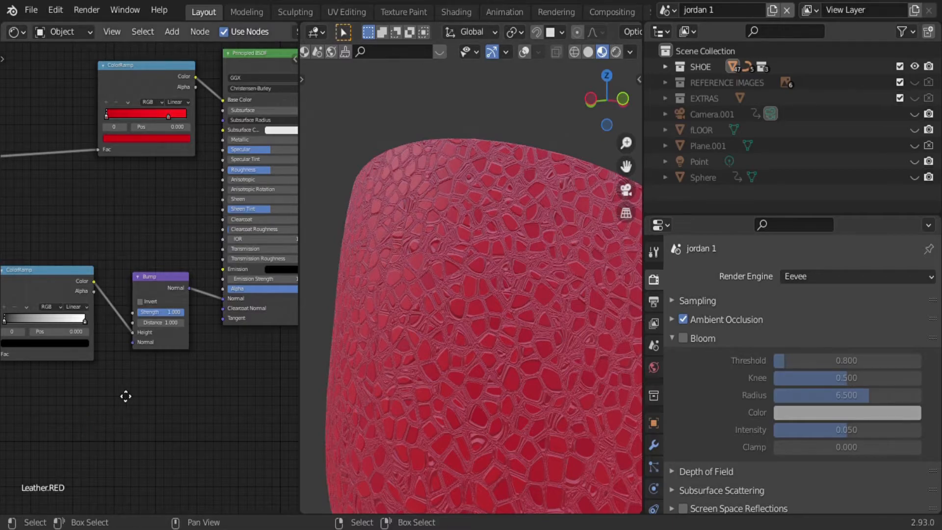
middle_click_drag(154, 315, 167, 316)
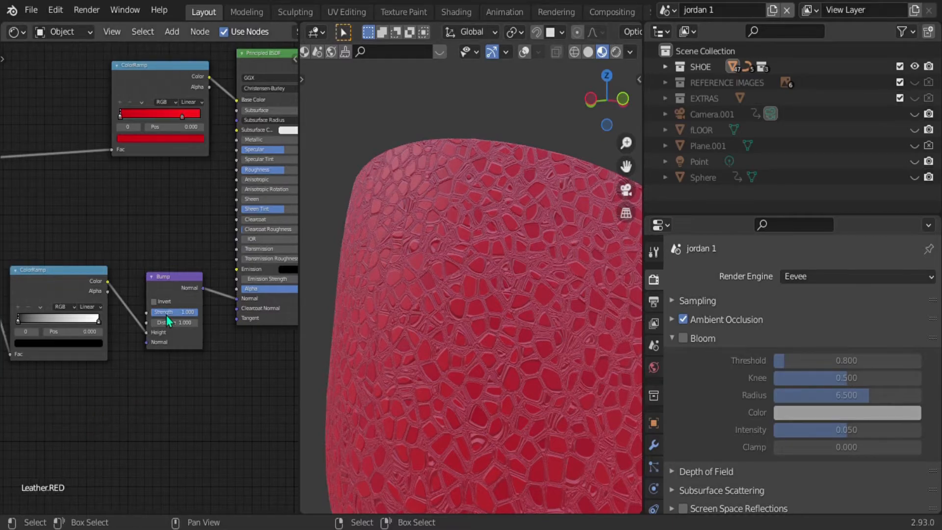
left_click(179, 313)
type(".2")
key("Return")
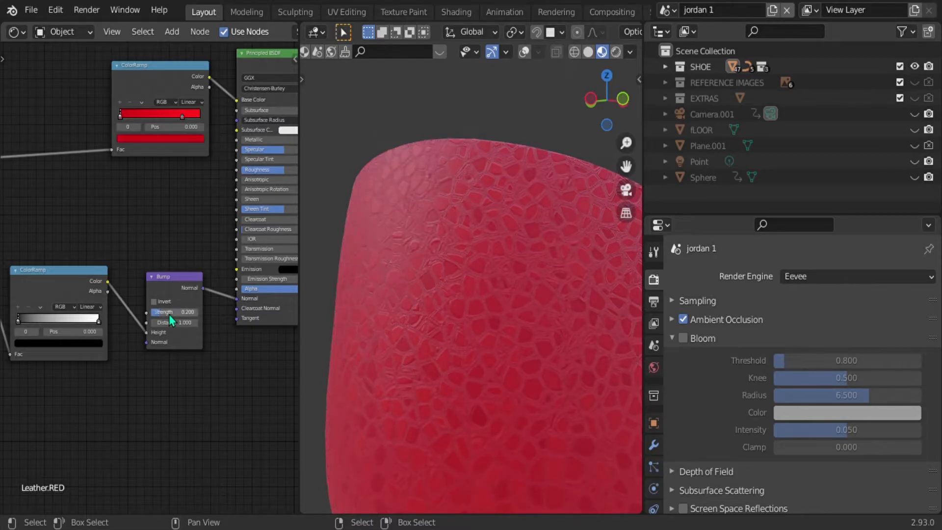
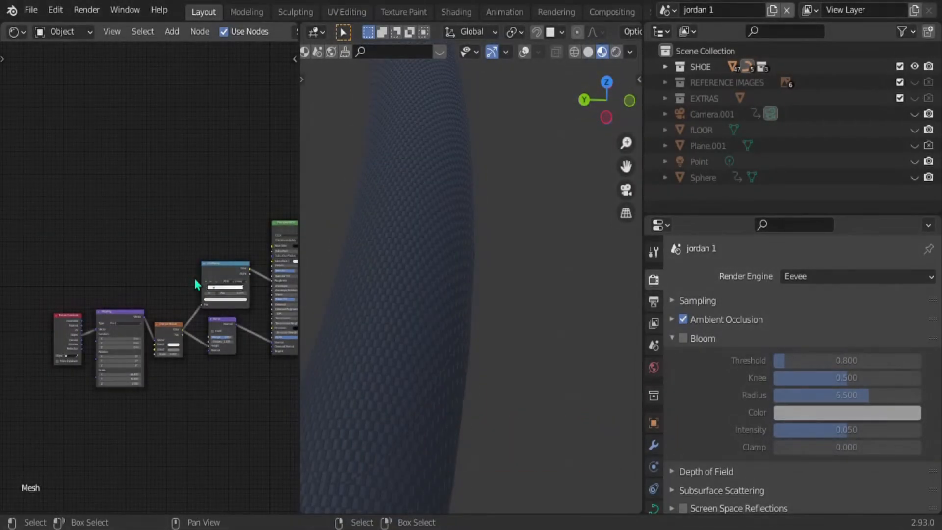
Examine the lace's Mesh material, from its texture mapping and Checker Texture through the ColorRamp and Bump to the base color.
scroll(235, 335, "up", 2)
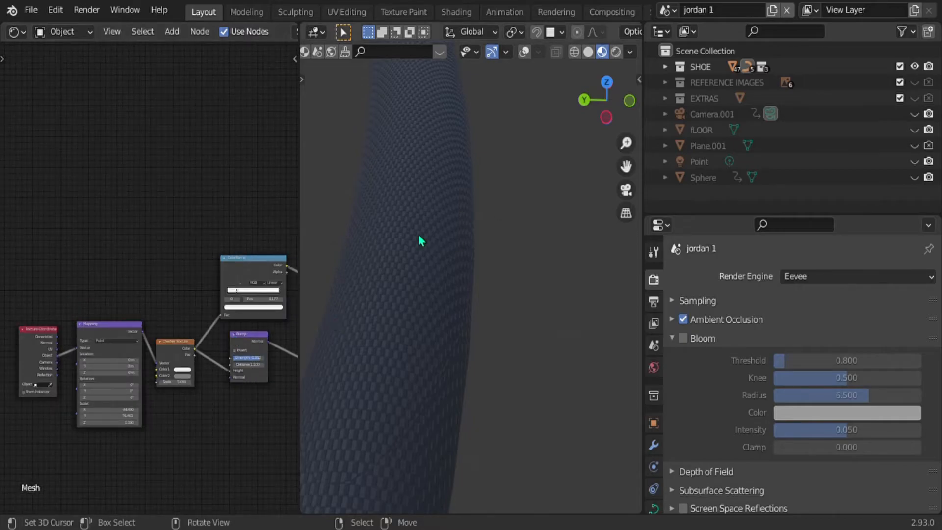
mouse_move(587, 103)
left_mouse_down()
mouse_move(564, 117)
mouse_move(589, 101)
left_mouse_up()
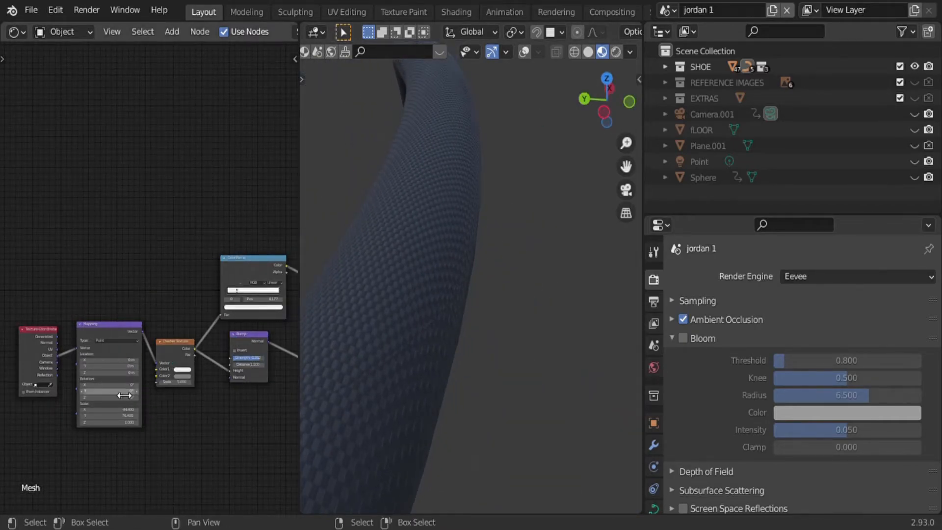
scroll(184, 456, "up", 2)
left_click_drag(173, 511, 263, 514)
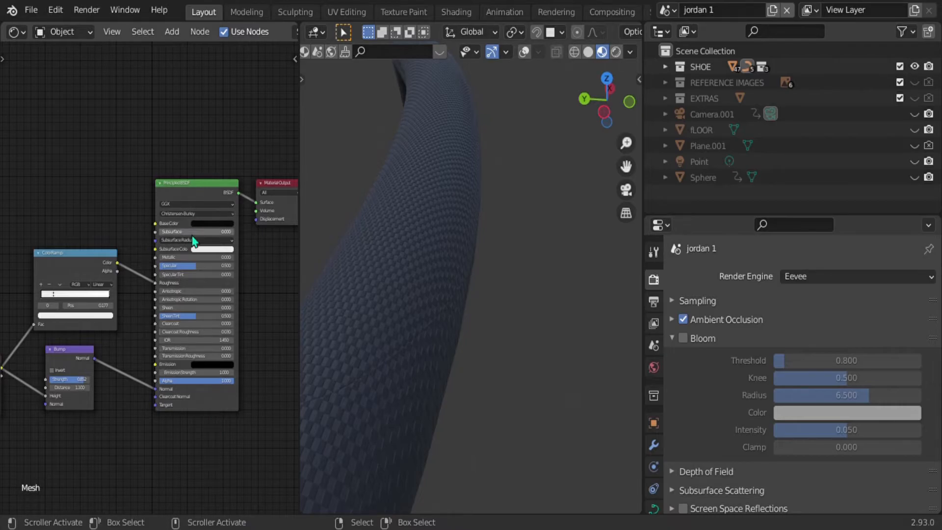
key("ctrl+space")
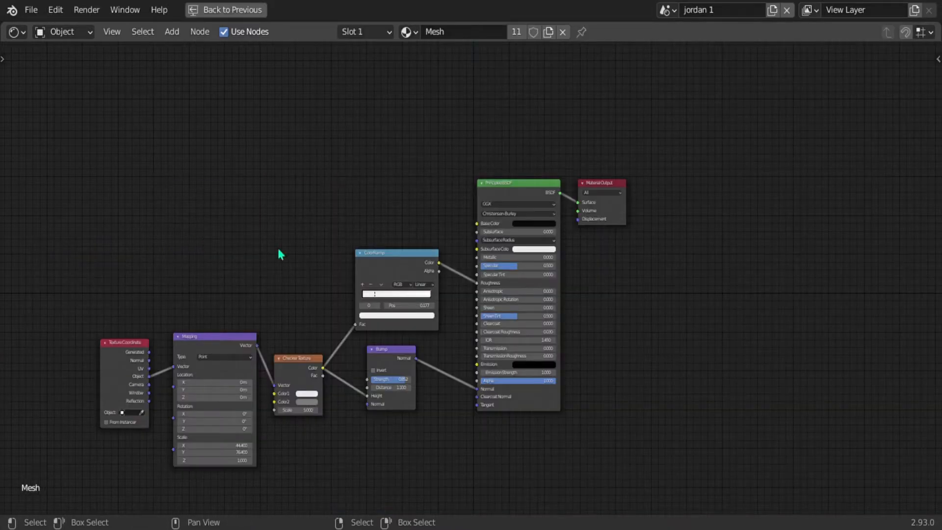
scroll(548, 316, "up", 1)
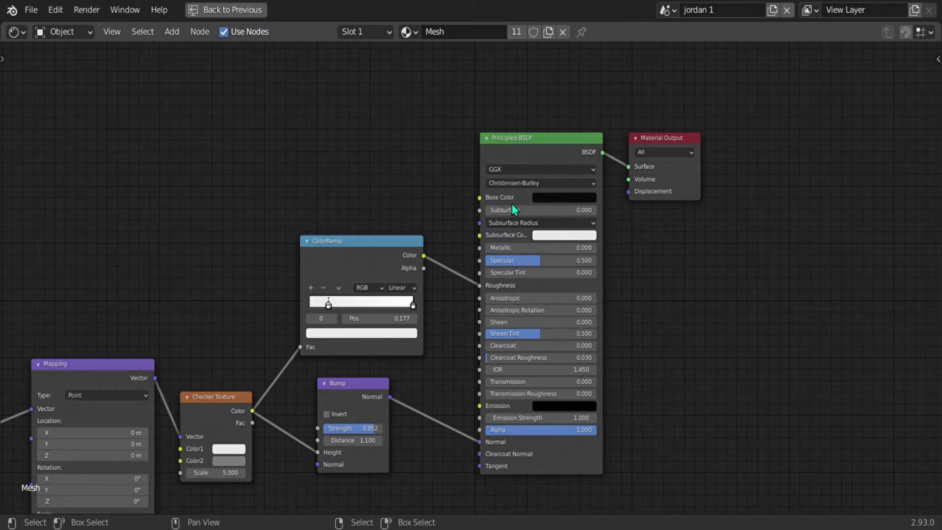
left_click(547, 198)
key("shift+a")
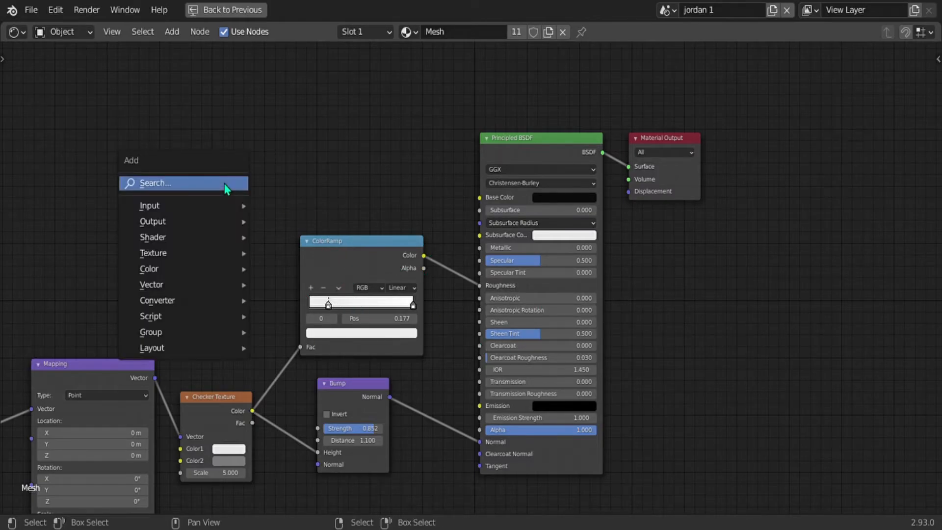
left_click(227, 187)
type("col")
left_click(161, 166)
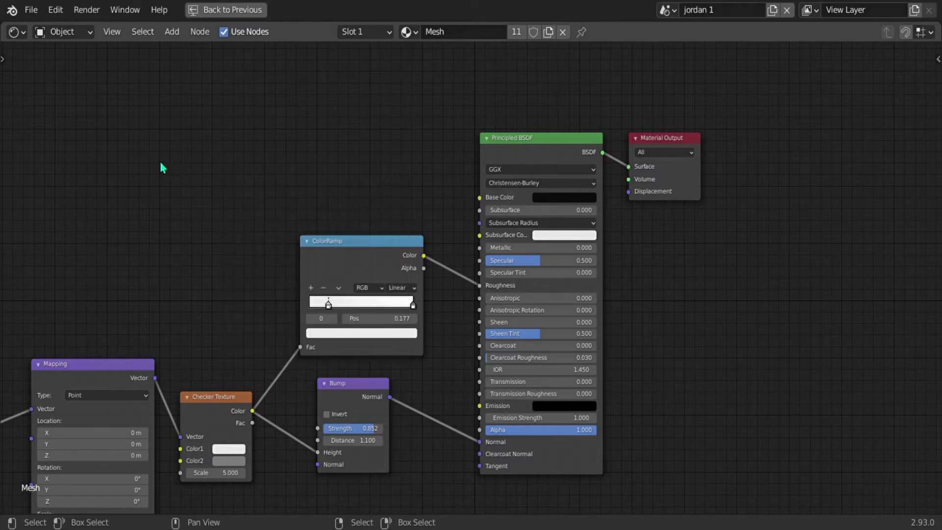
left_click_drag(378, 510, 342, 511)
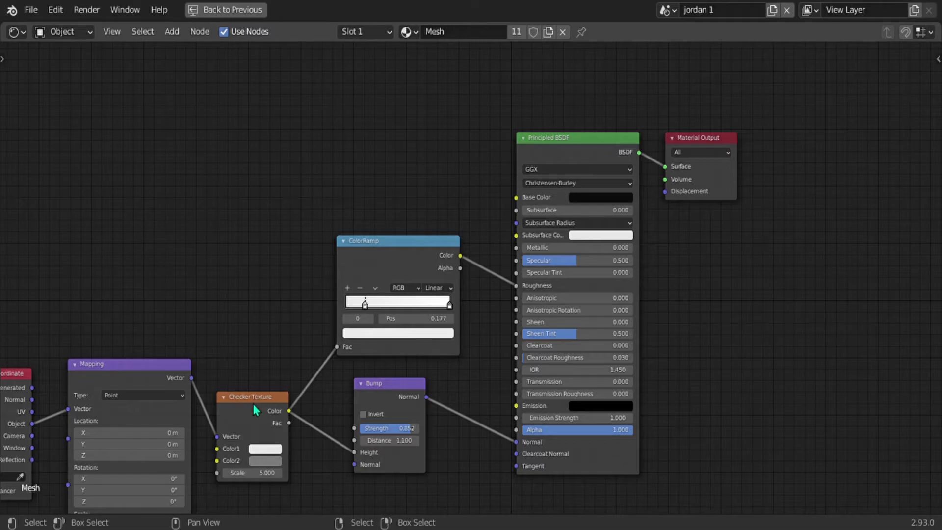
key("shift+a")
left_click(240, 218)
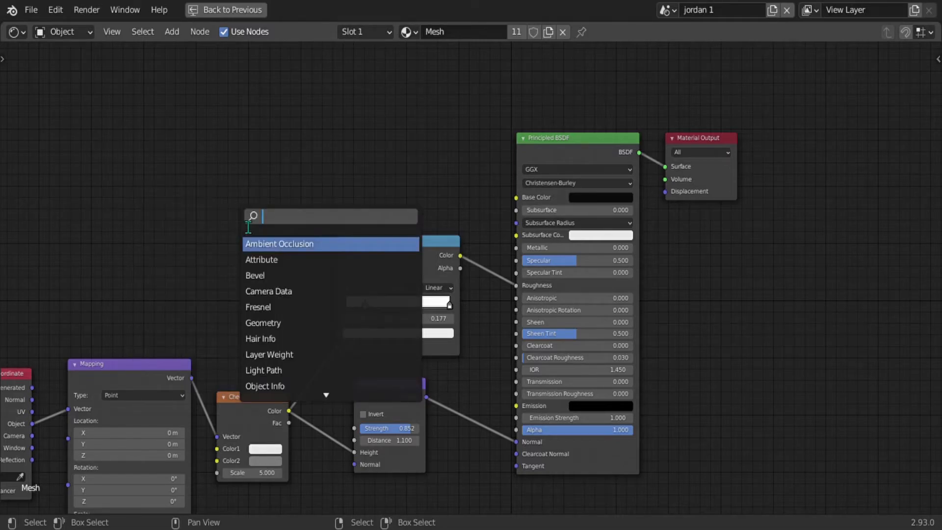
type("chec")
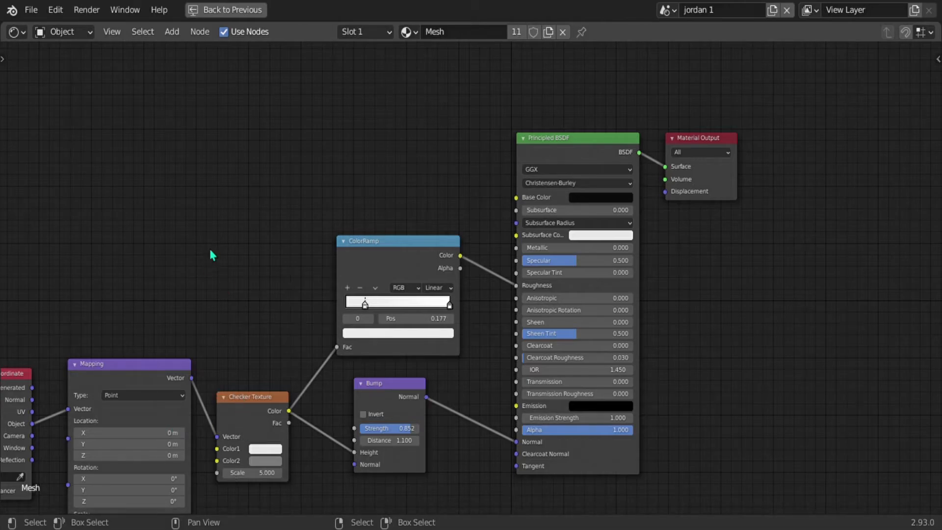
Add a Checker Texture node above the existing chain and attach Mapping and Texture Coordinate nodes to it.
key("shift+a")
left_click(209, 248)
type("chec")
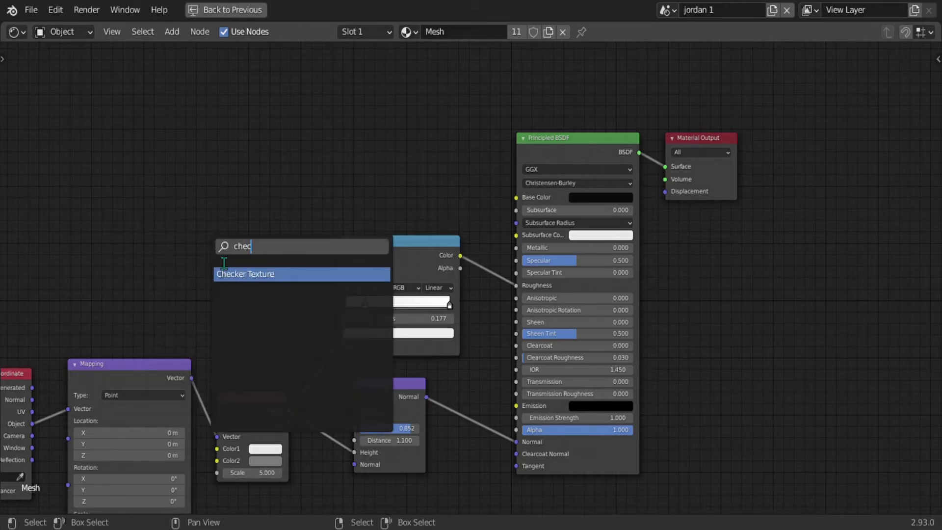
key("Return")
left_click(224, 235)
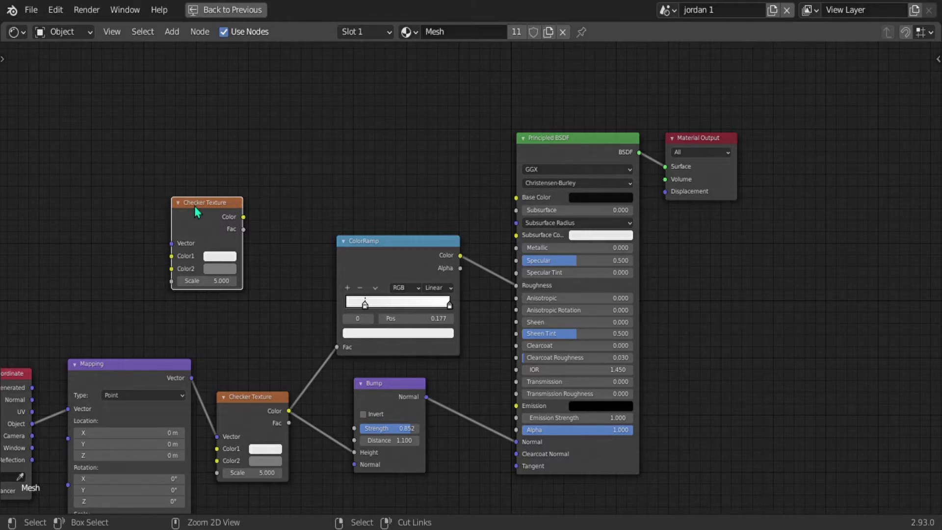
key("ctrl+t")
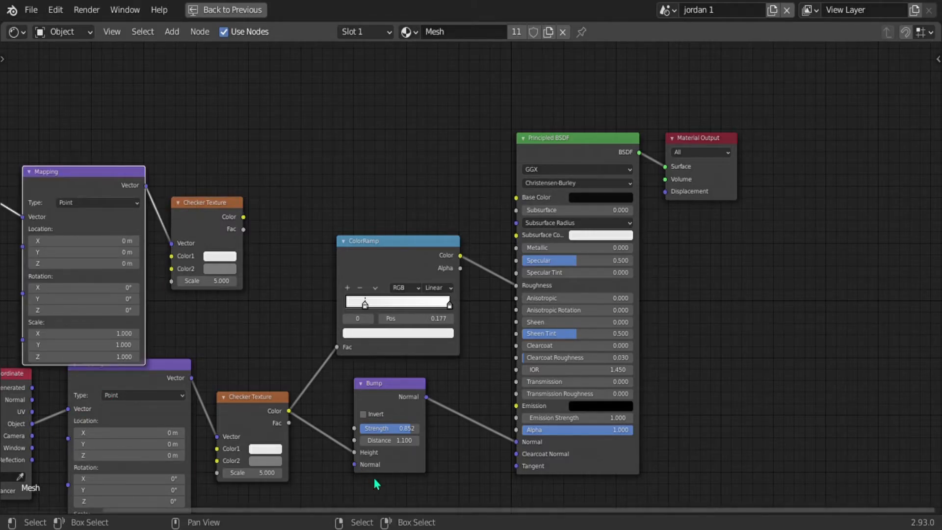
Delete the unconnected upper chain of Texture Coordinate, Mapping and Checker Texture nodes.
left_click_drag(381, 511, 212, 526)
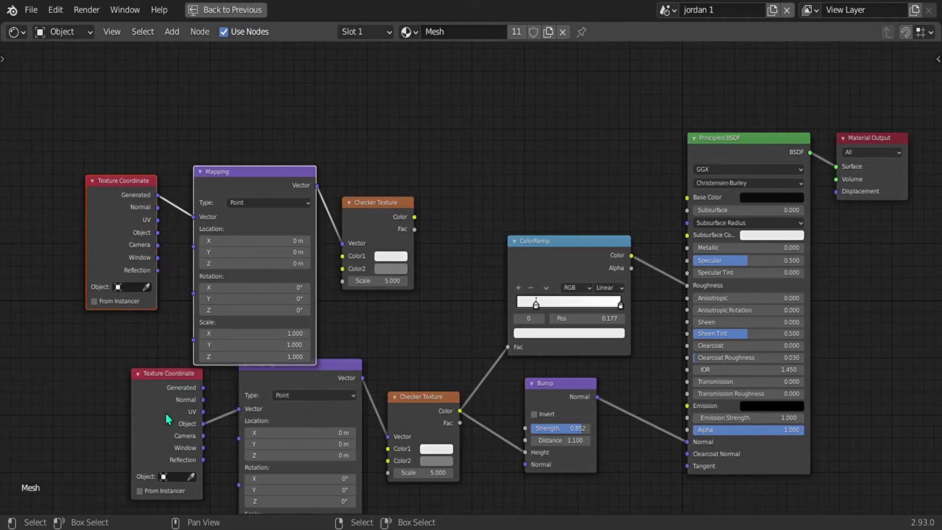
left_click_drag(123, 122, 268, 255)
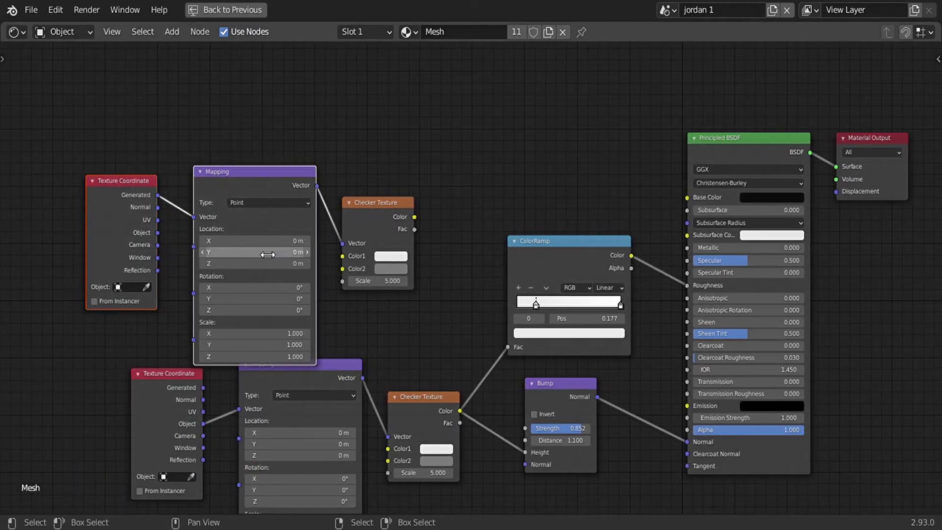
key("Delete")
left_click_drag(367, 140, 387, 270)
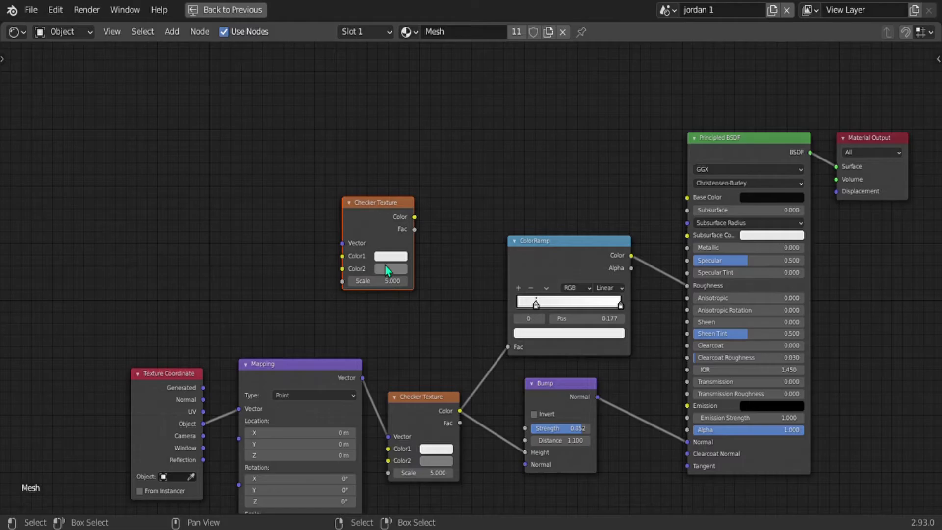
key("Delete")
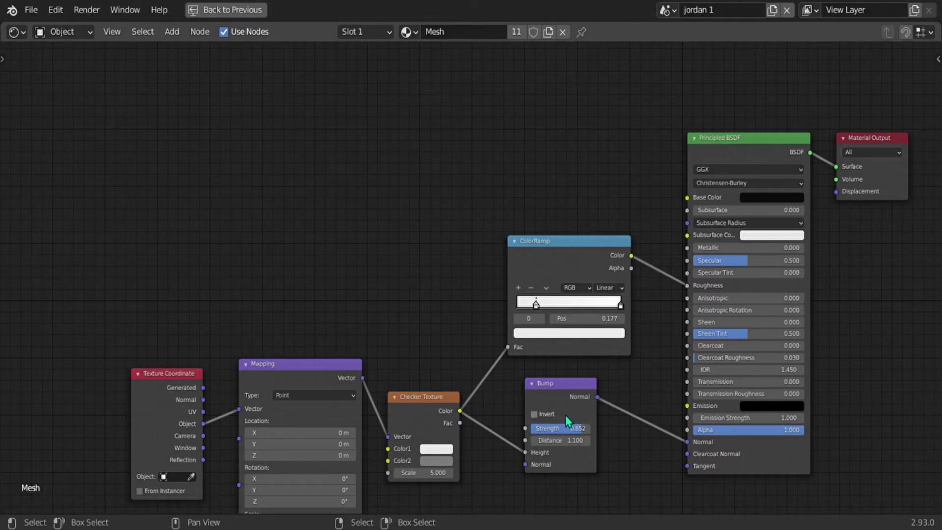
Move the Texture Coordinate, Mapping and Checker Texture nodes together farther away from the ColorRamp and Bump nodes.
left_click_drag(141, 341, 441, 481)
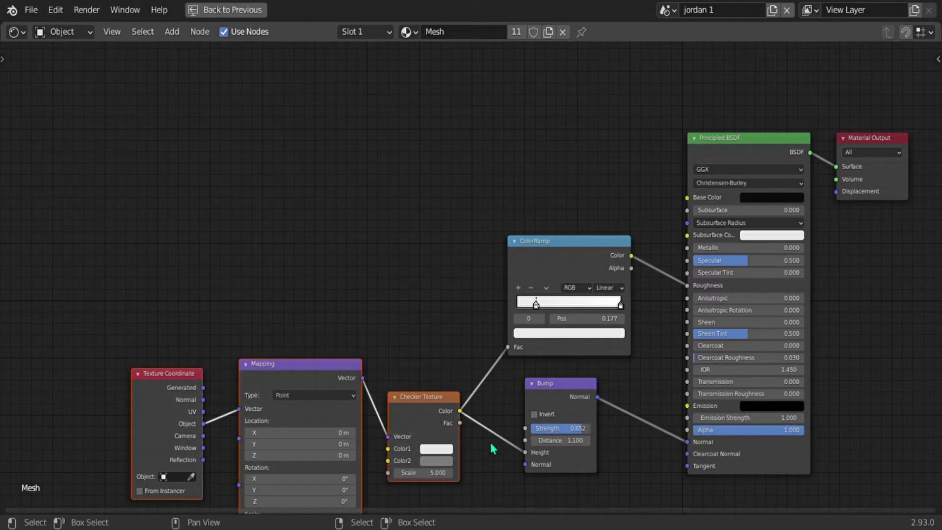
key("g")
left_click(305, 452)
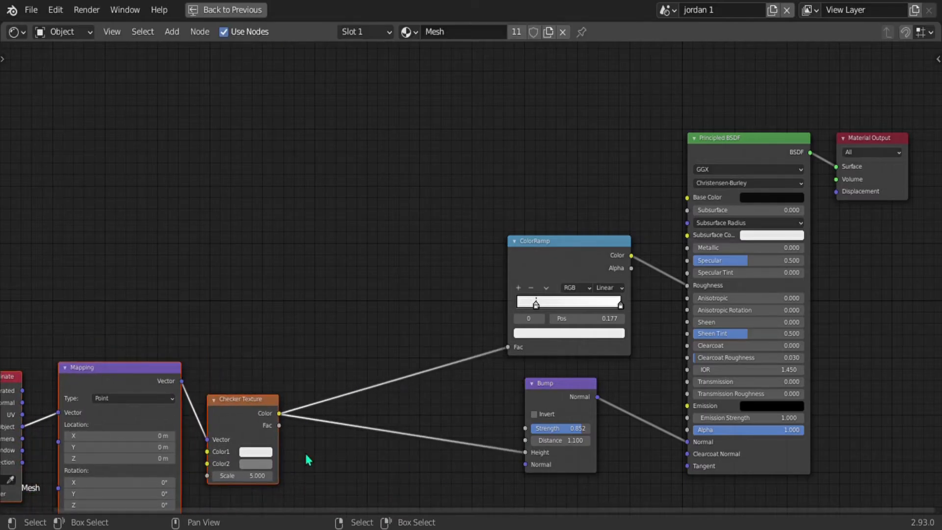
left_click(556, 256)
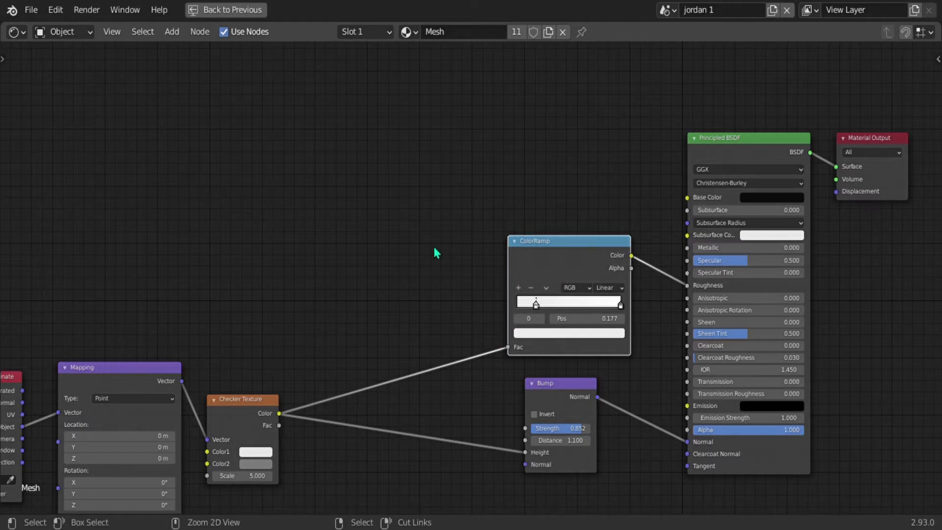
Set the lace material's Bump strength to about 0.697 and the Checker Texture scale to about 5.7.
key("ctrl+space")
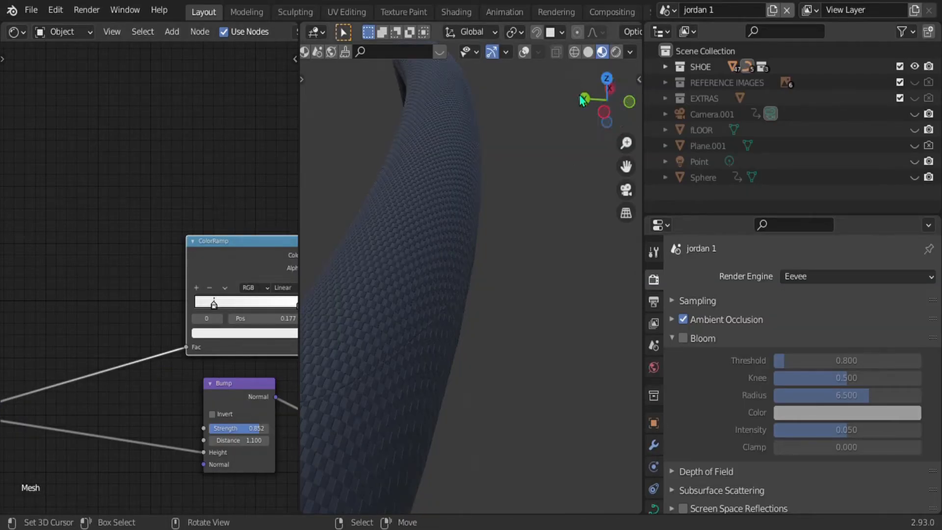
left_click_drag(587, 102, 493, 125)
left_click_drag(240, 434, 218, 434)
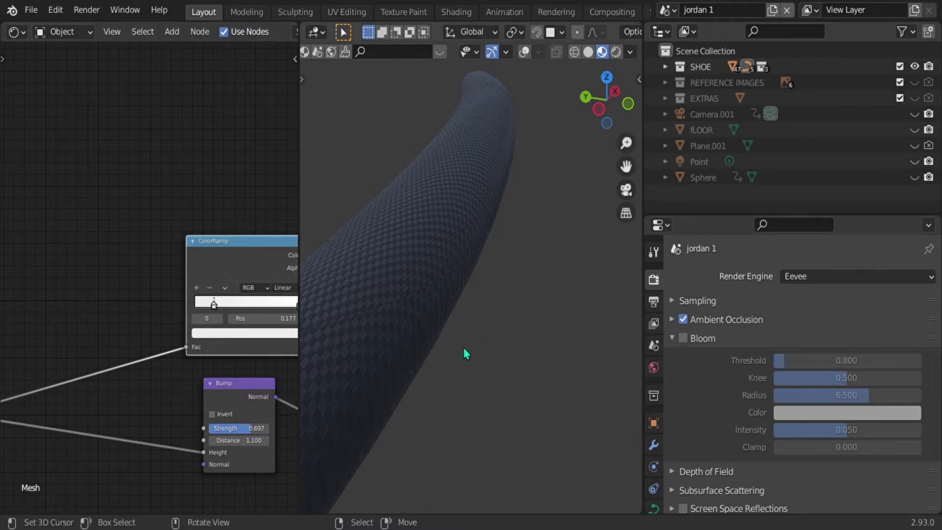
left_click_drag(193, 511, 103, 510)
mouse_move(214, 476)
left_mouse_down()
mouse_move(231, 476)
mouse_move(192, 475)
mouse_move(207, 475)
left_mouse_up()
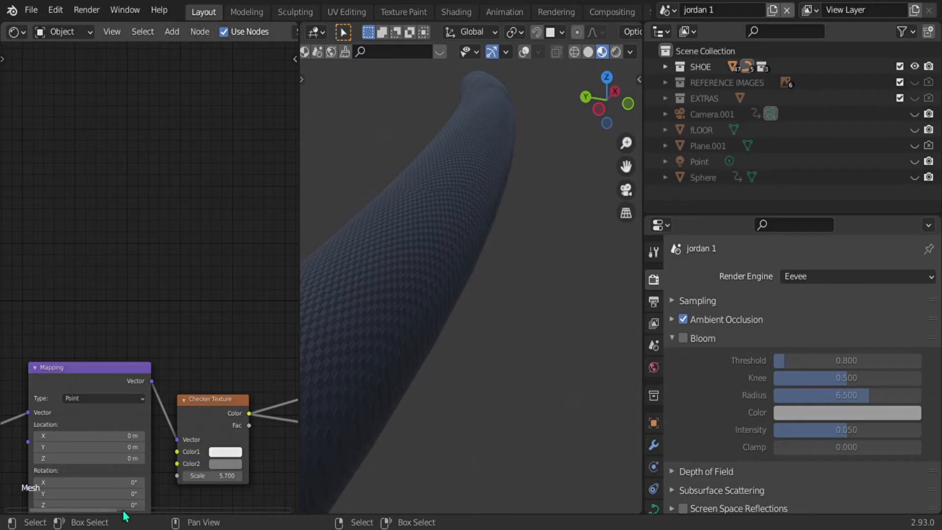
Move the first stop of the ColorRamp feeding Roughness to position 0.212.
left_click_drag(116, 511, 223, 493)
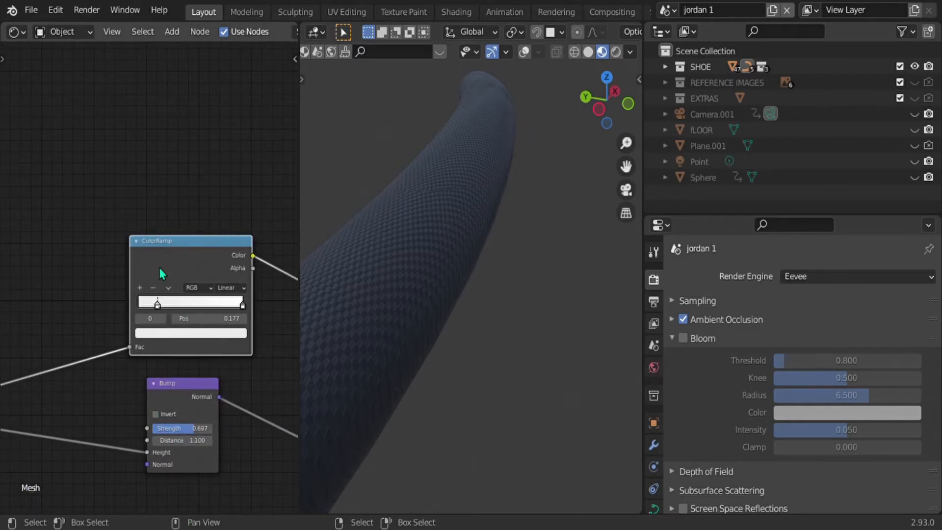
left_click_drag(156, 305, 237, 307)
mouse_move(180, 308)
left_mouse_down()
mouse_move(258, 309)
mouse_move(171, 310)
left_mouse_up()
Duplicate the ColorRamp onto the link between Checker Texture and Bump Height, and move its first stop to position 0.721.
scroll(170, 311, "down", 2)
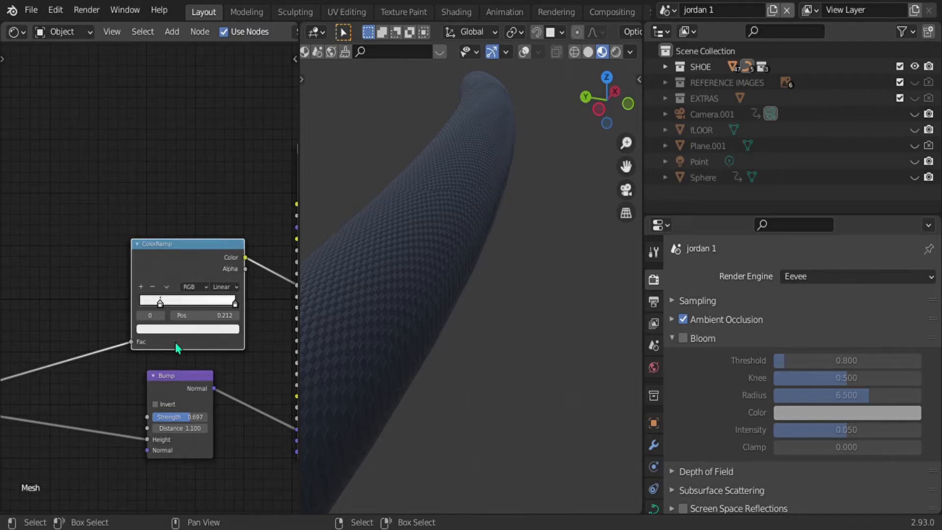
key("shift+d")
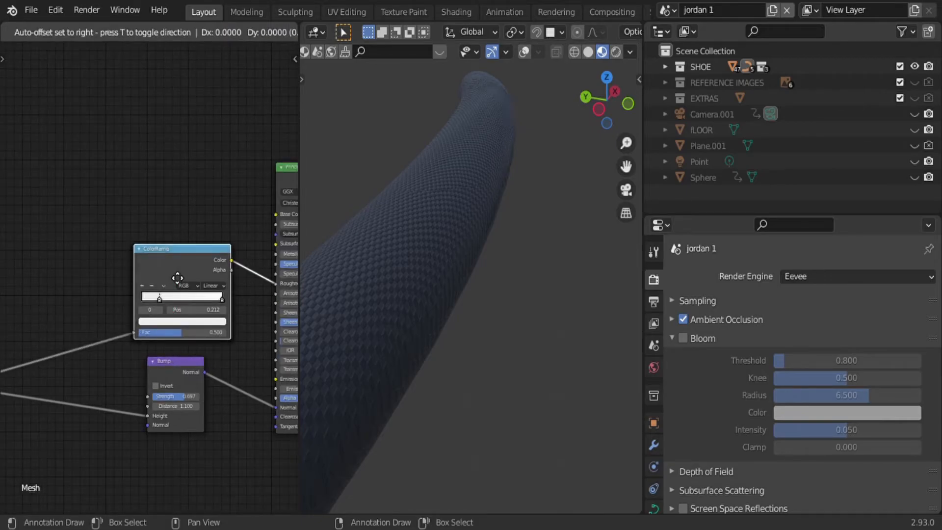
left_click(65, 409)
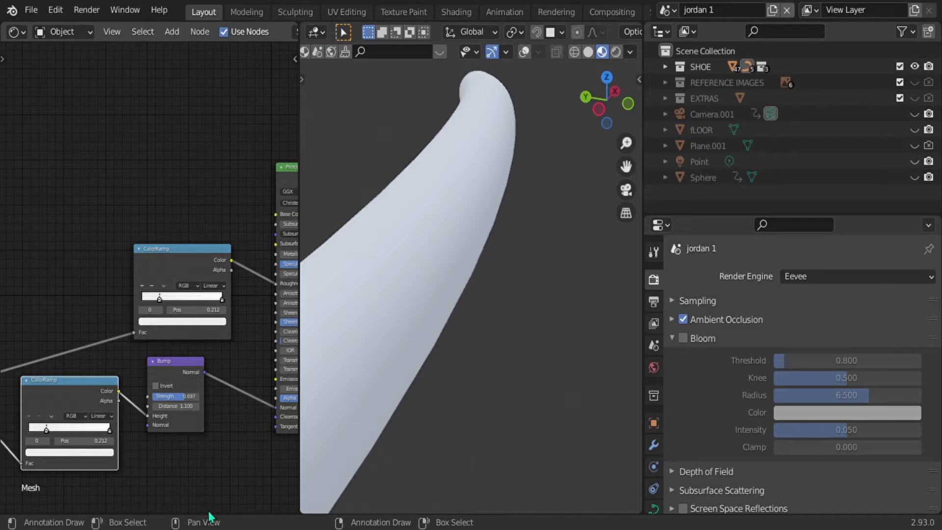
left_click_drag(211, 511, 150, 510)
mouse_move(208, 431)
left_mouse_down()
mouse_move(249, 435)
mouse_move(202, 425)
mouse_move(248, 427)
mouse_move(227, 431)
left_mouse_up()
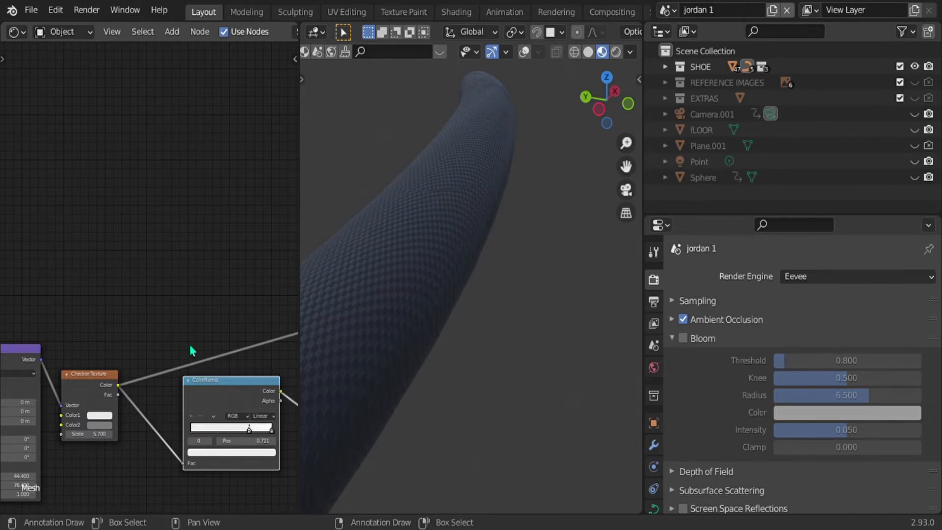
Examine the woven lace material in an enlarged 3D view from different distances and angles.
scroll(191, 350, "down", 3)
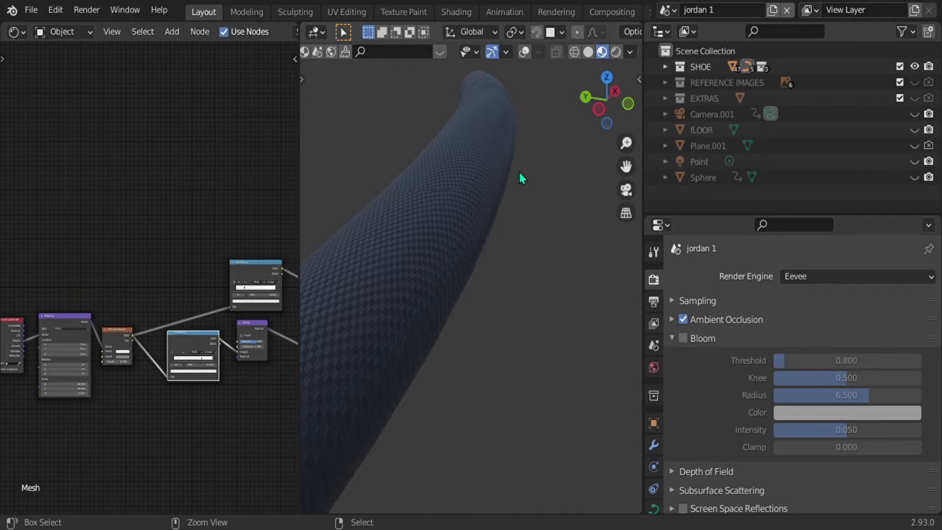
key("ctrl+space")
scroll(630, 227, "down", 4)
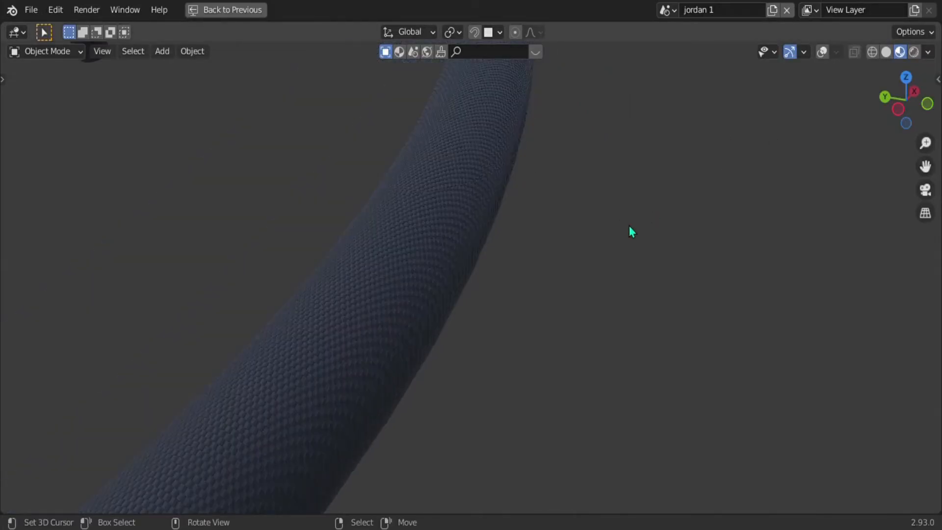
left_click_drag(906, 101, 641, 241)
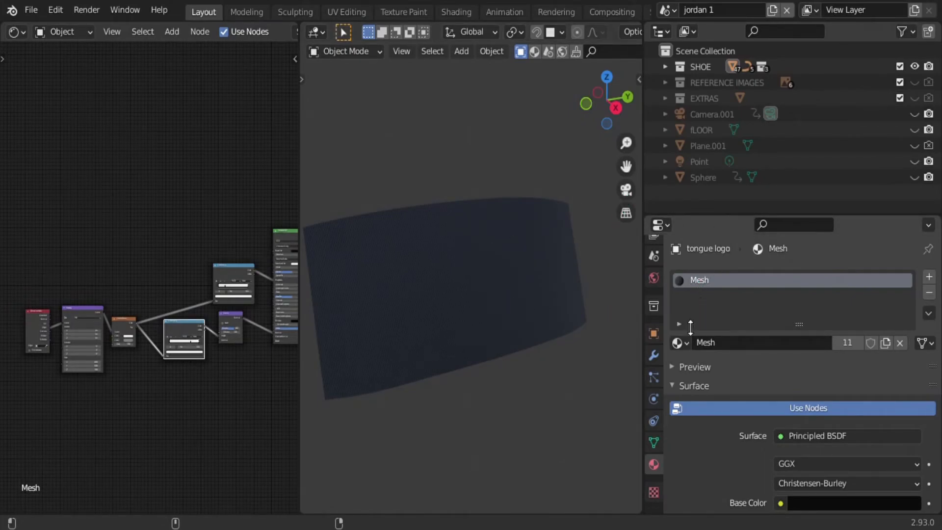
Make a separate copy of the Mesh material on the tongue logo object and rename it TongueLogo.
left_click(886, 344)
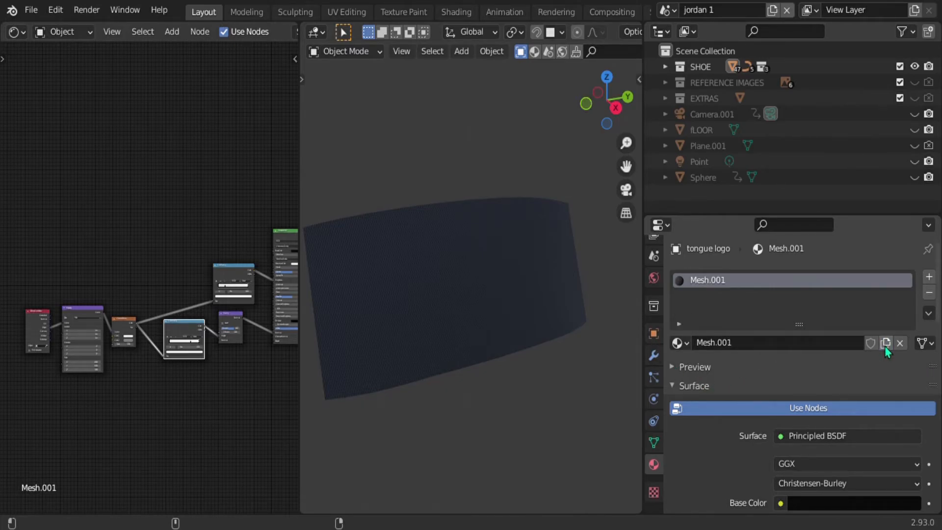
double_click(730, 344)
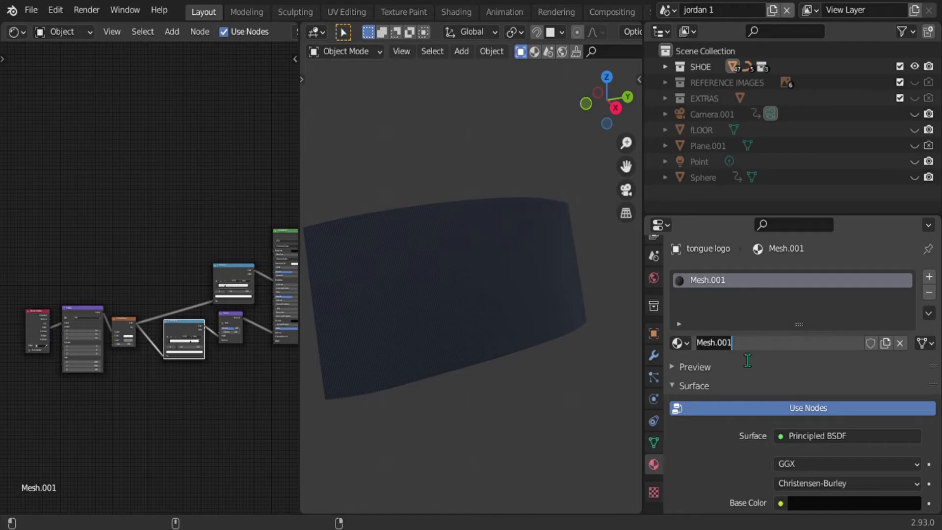
type("TongueLo")
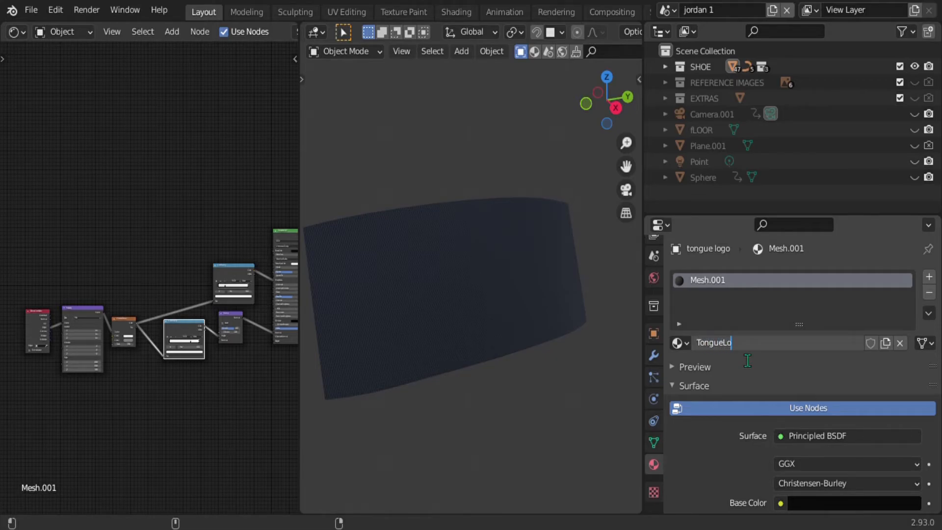
type("go")
key("Return")
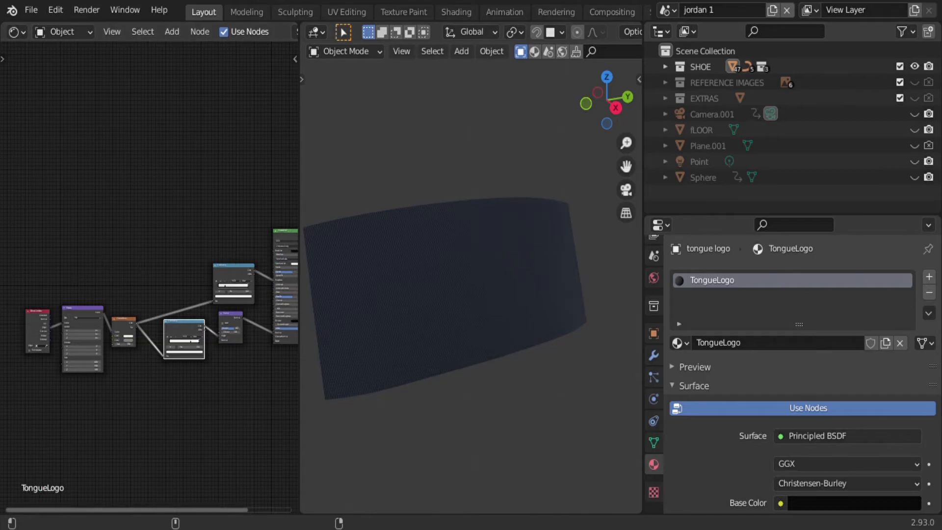
Split the node area horizontally and make the lower part a UV Editor displaying nike air logos.jpg.
left_click_drag(4, 515, 12, 260)
left_click(18, 267)
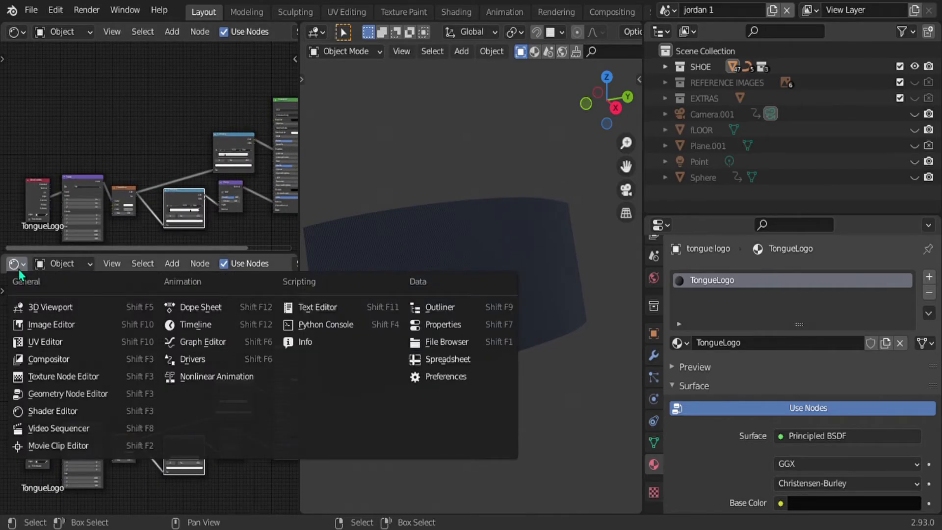
left_click(30, 342)
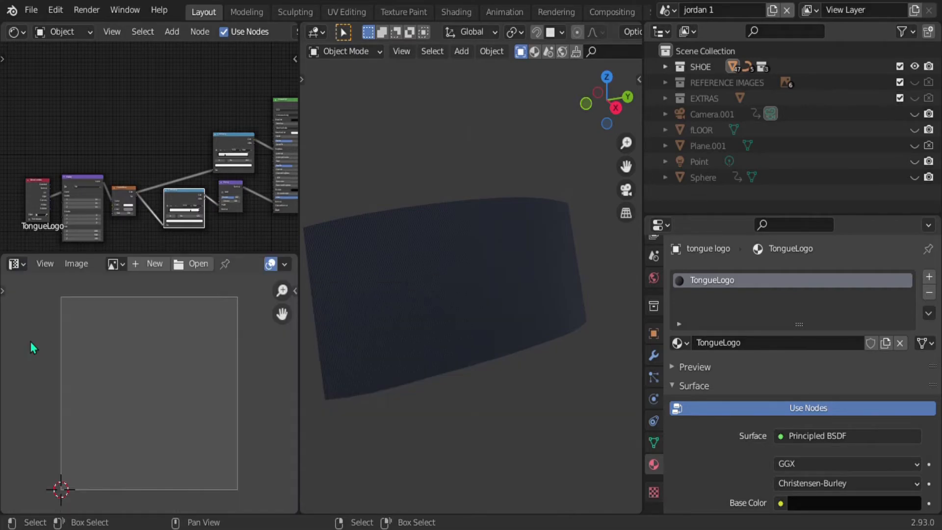
left_click(116, 265)
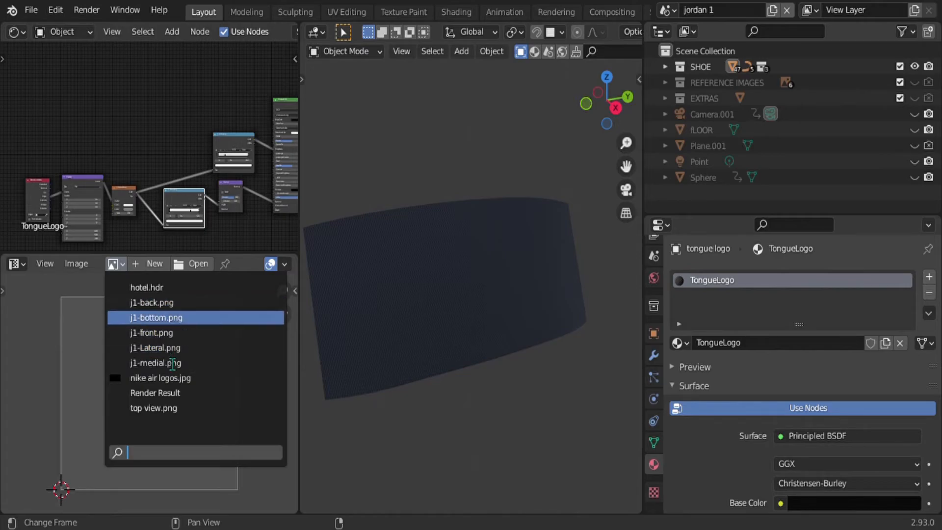
left_click(163, 384)
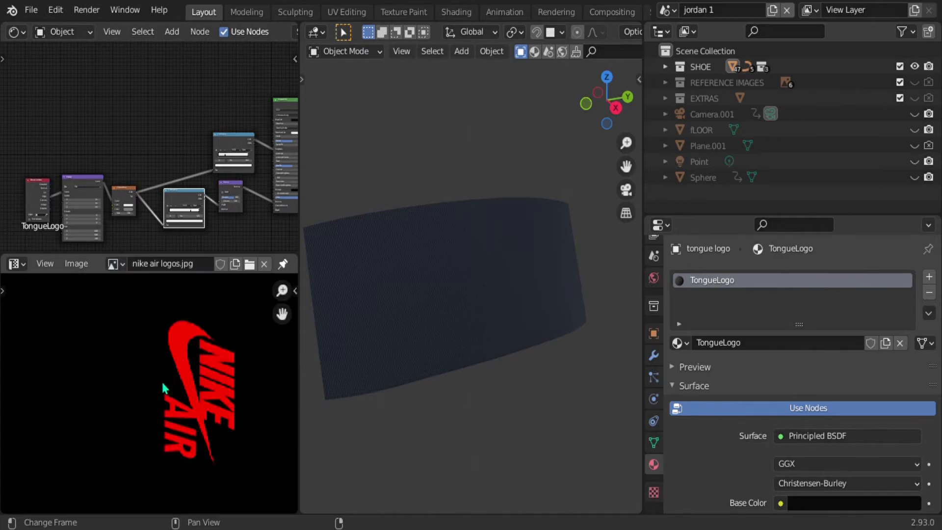
scroll(184, 408, "down", 4)
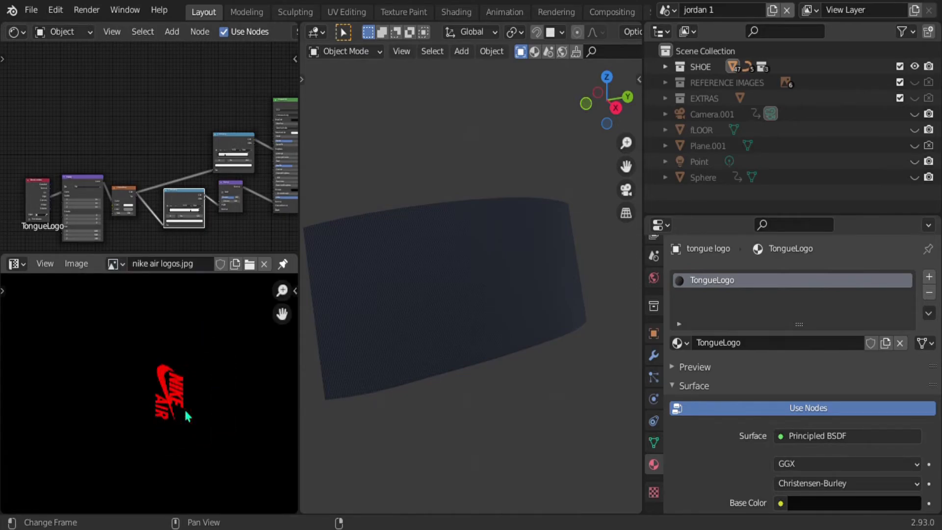
scroll(184, 407, "down", 3)
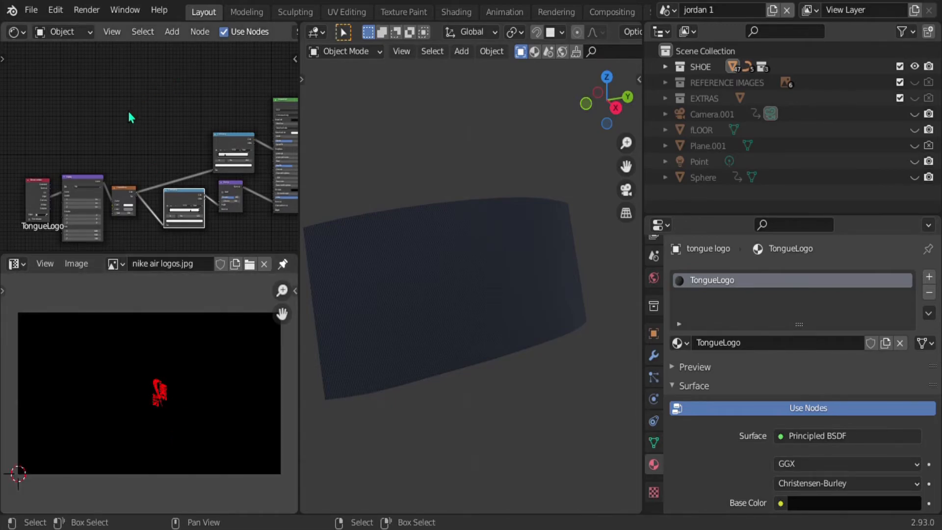
left_click_drag(149, 254, 157, 317)
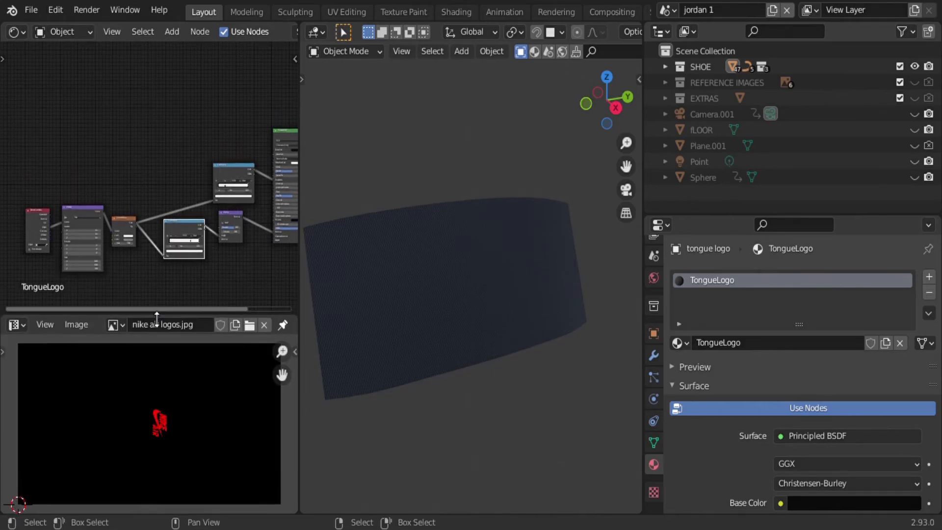
Add an Image Texture node with Mapping and Texture Coordinate nodes, and place the group above the existing checker nodes.
key("shift+a")
left_click(126, 154)
type("image")
left_click(166, 182)
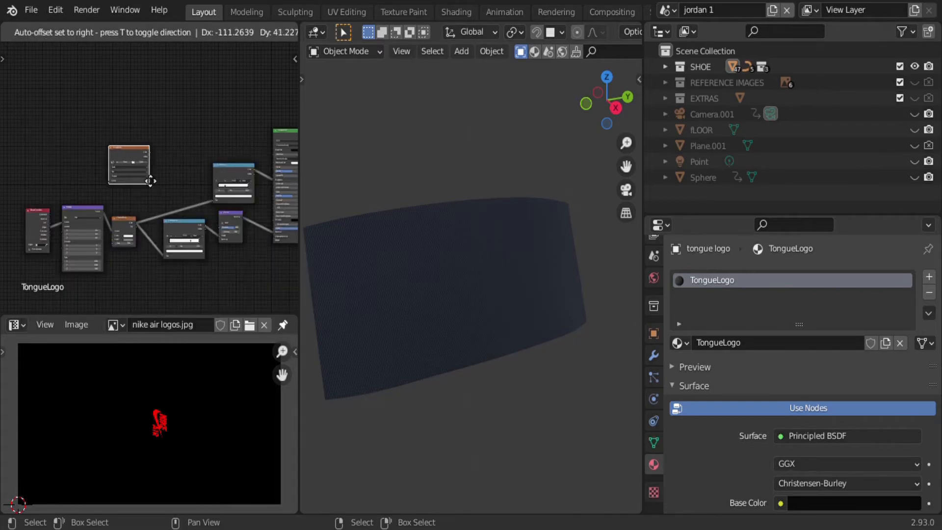
left_click(147, 169)
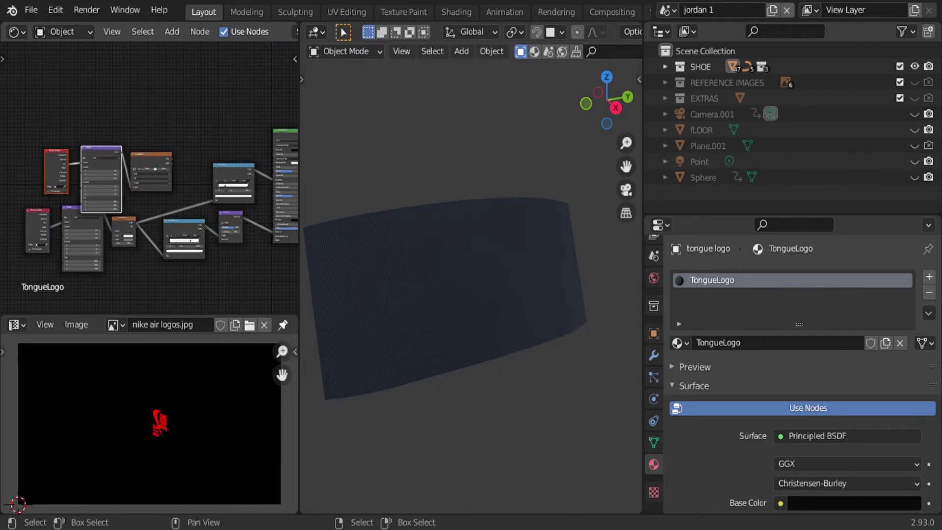
left_click_drag(32, 113, 164, 189)
key("g")
left_click(199, 146)
Connect the Image Texture's Color output to the Principled BSDF's Base Color.
scroll(227, 195, "up", 2)
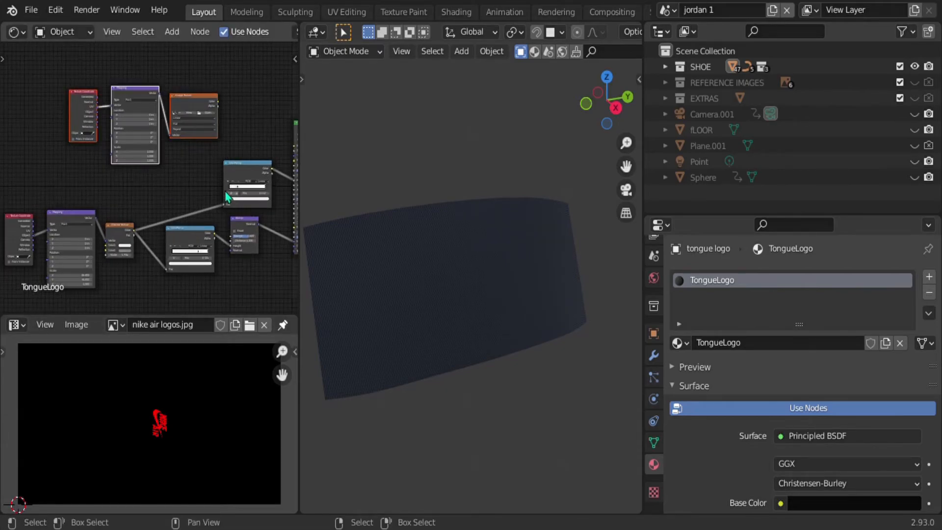
scroll(227, 197, "up", 2)
left_click_drag(165, 310, 237, 304)
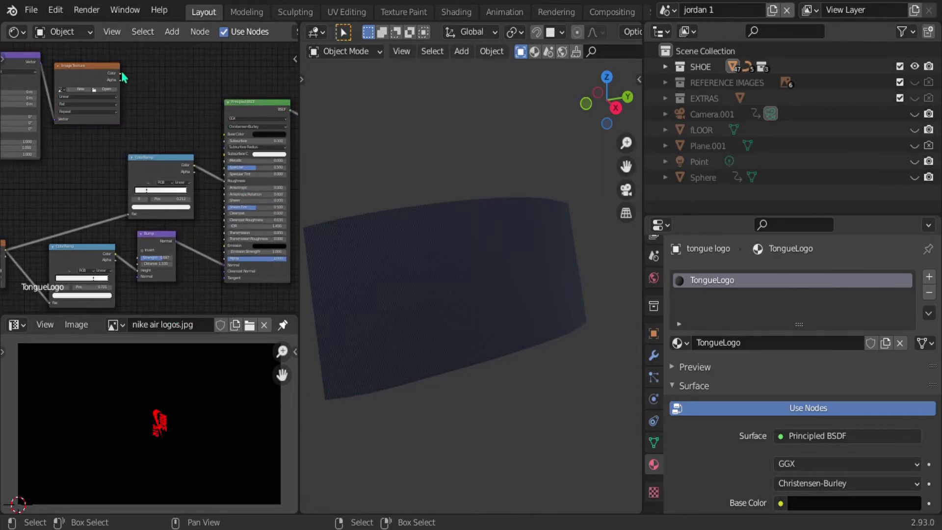
left_click_drag(121, 74, 227, 142)
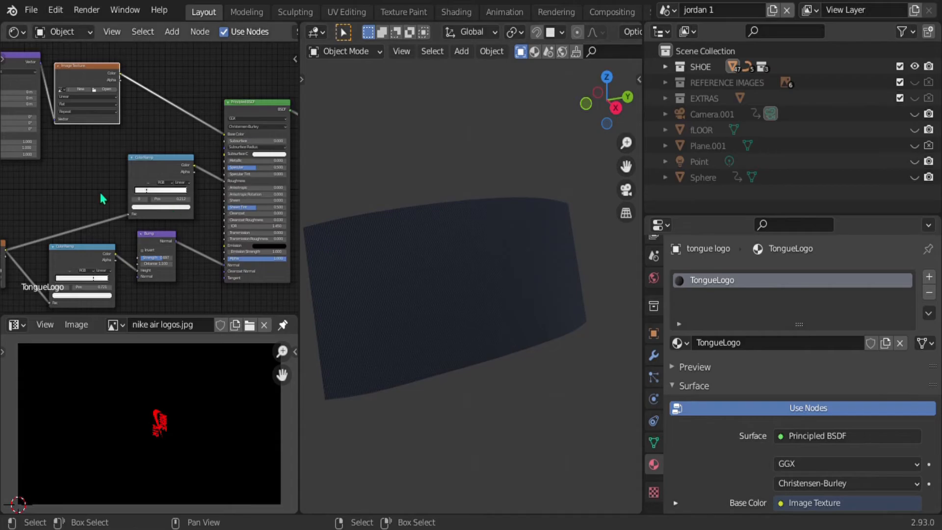
Assign nike air logos.jpg to the new Image Texture node.
left_click_drag(133, 308, 53, 297)
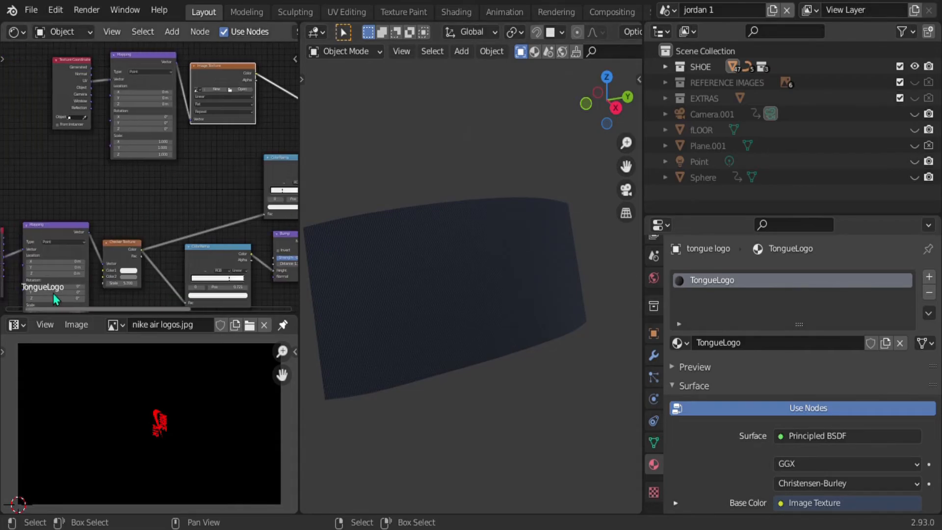
scroll(94, 86, "up", 3)
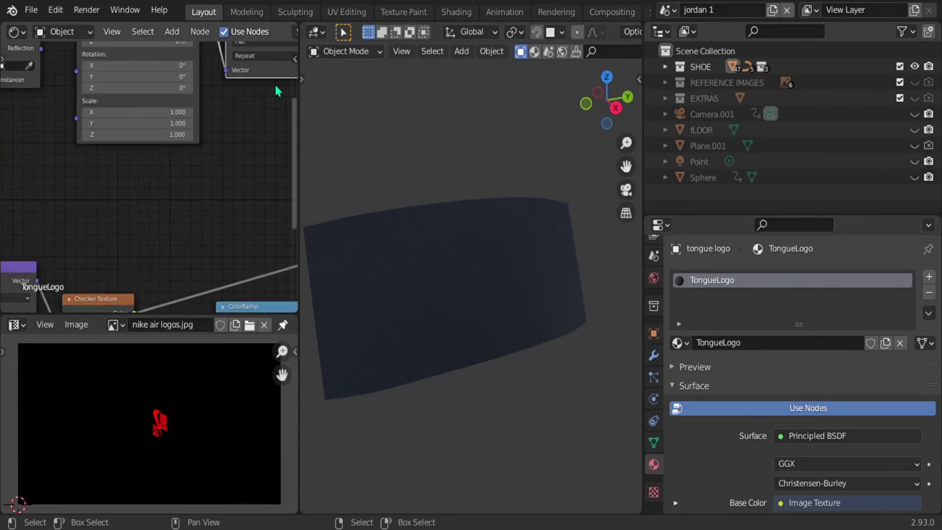
left_click_drag(296, 85, 296, 64)
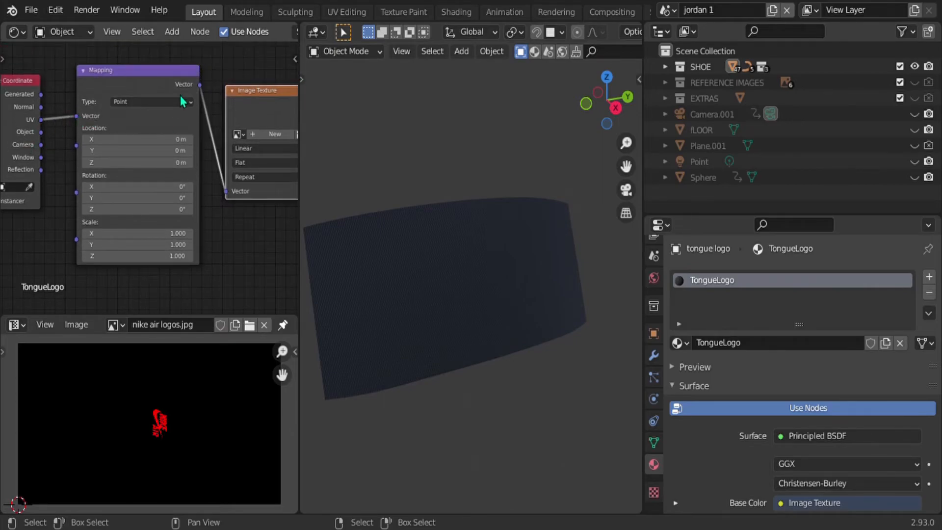
left_click_drag(133, 309, 183, 298)
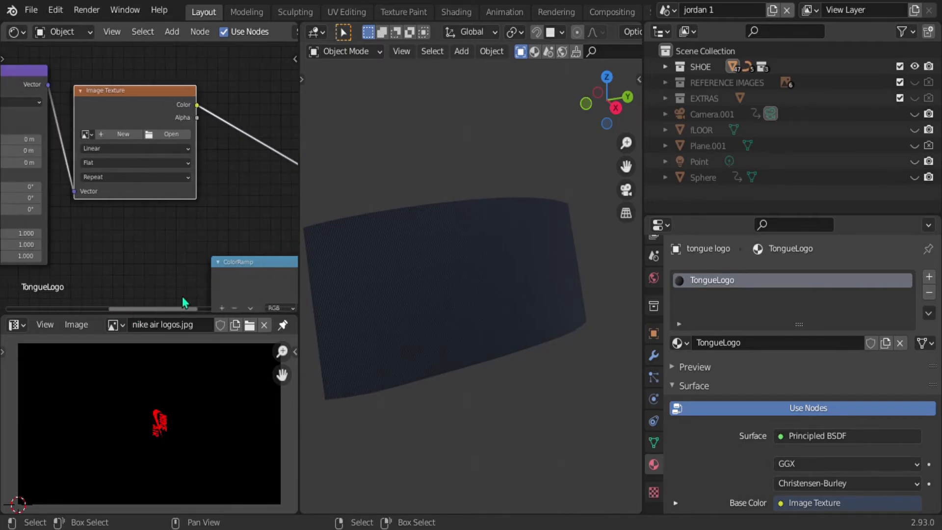
left_click(89, 134)
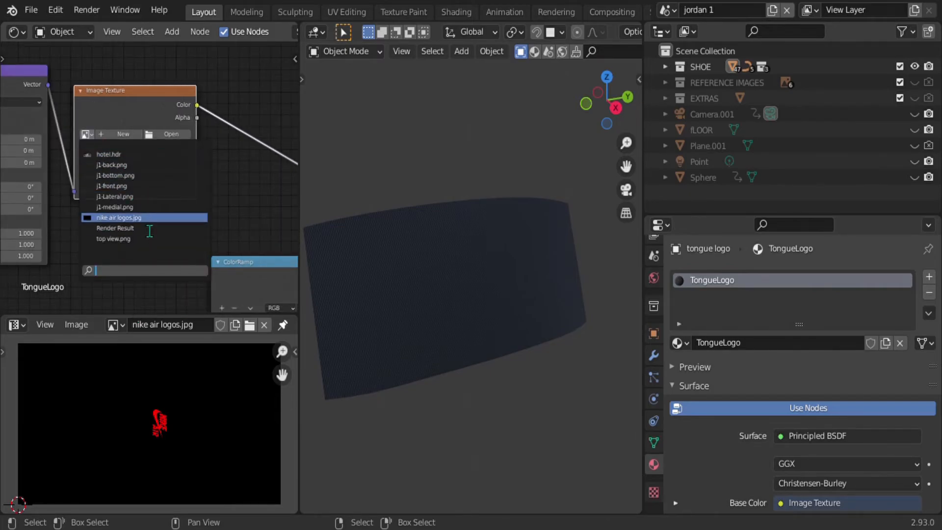
left_click(136, 219)
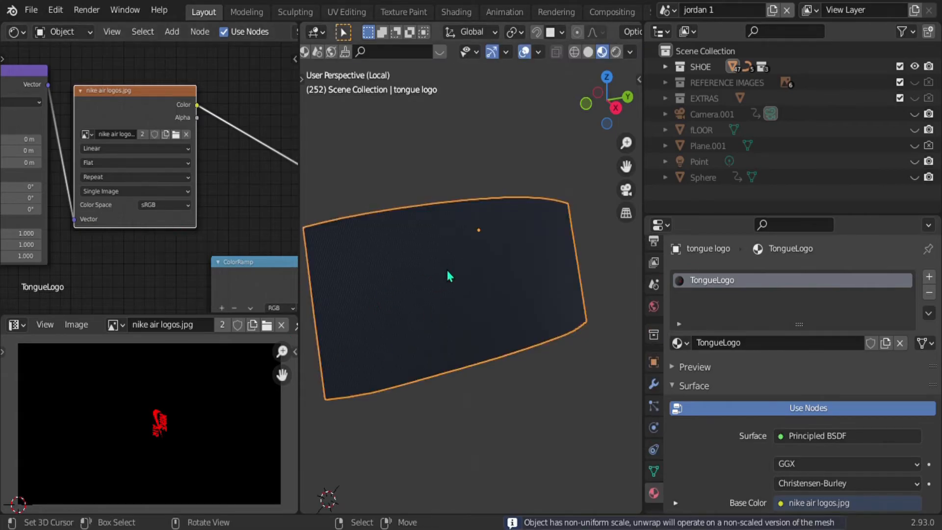
Try the standard Unwrap on all faces of the tongue logo mesh.
key("Tab")
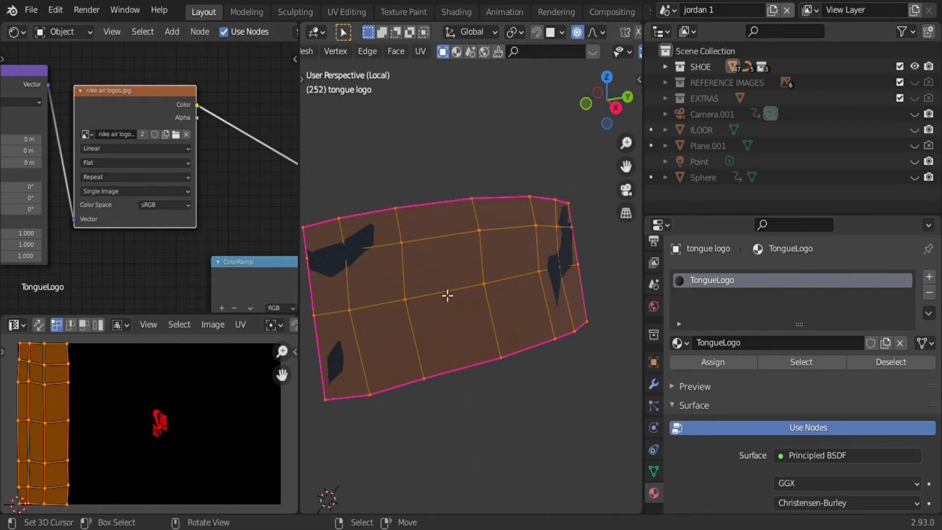
key("u")
left_click(436, 295)
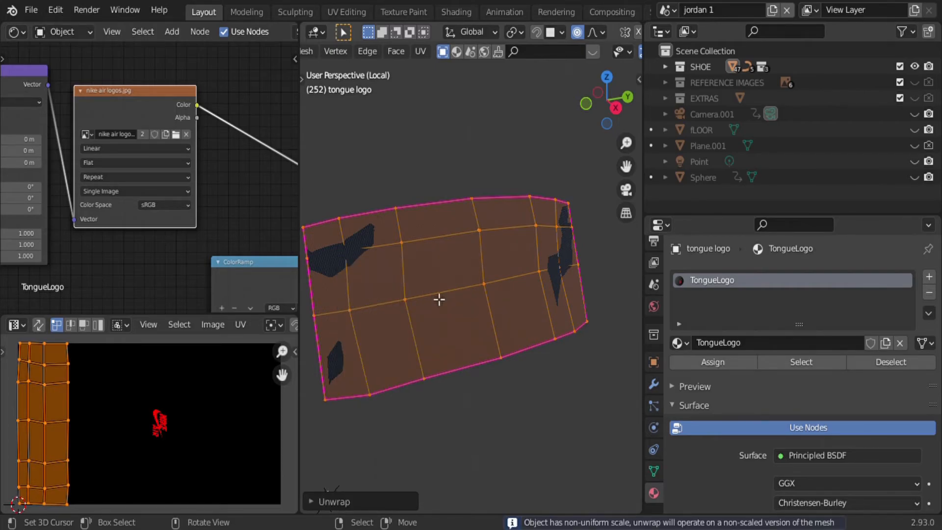
key("Tab")
Project the UVs of the whole tongue logo mesh from the right orthographic view, using Project from View.
key("KP_1")
key("KP_3")
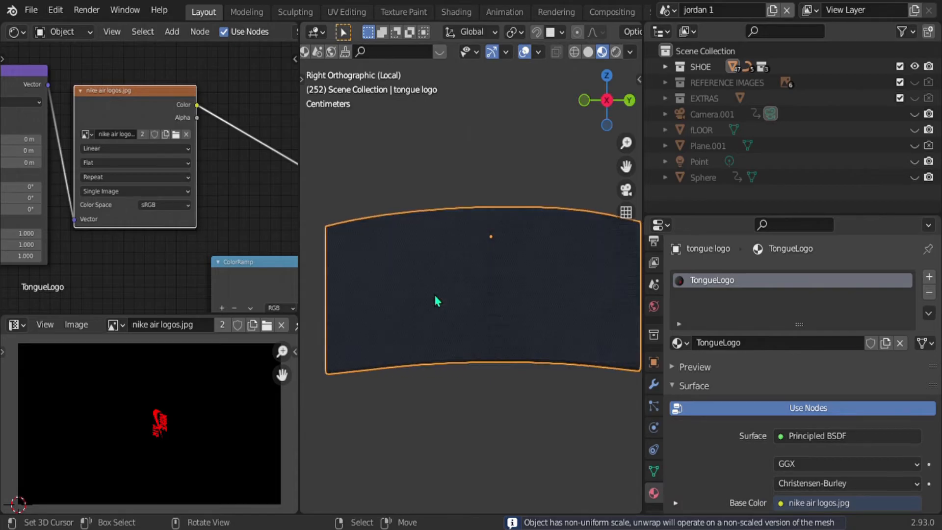
key("Tab")
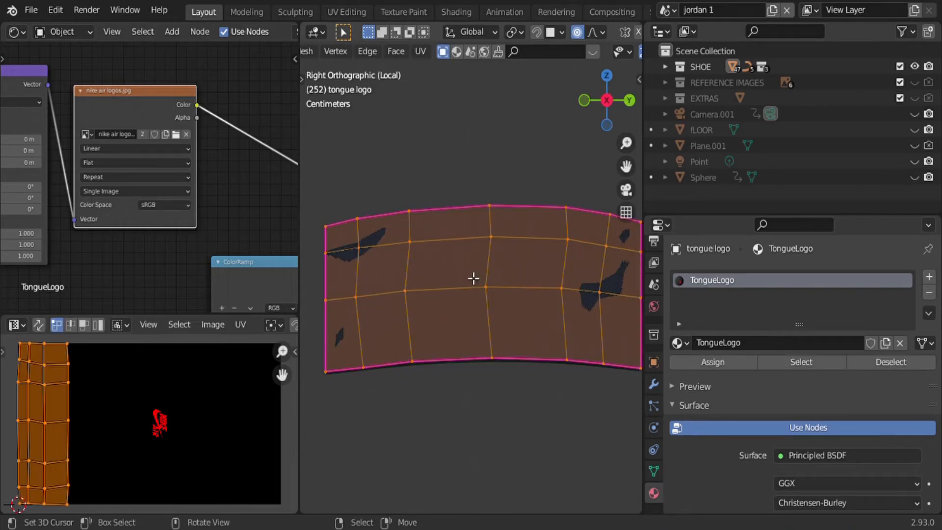
key("u")
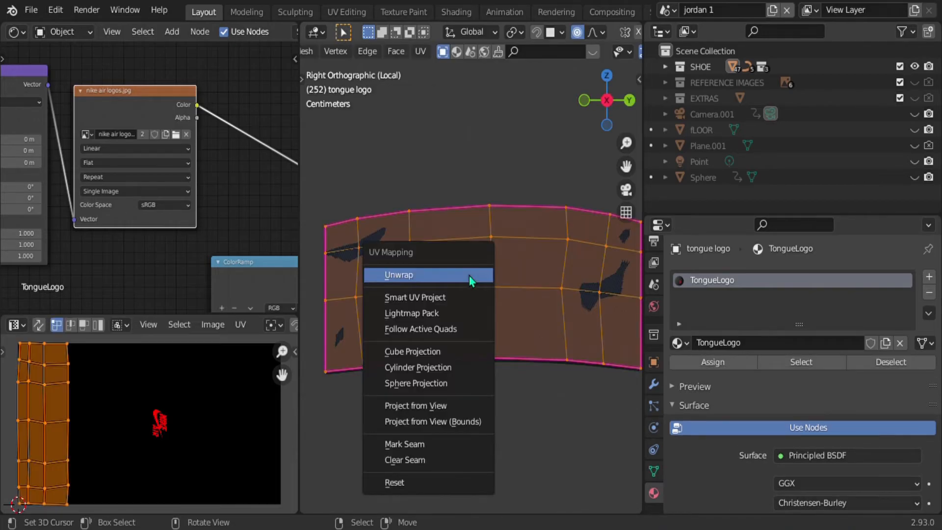
left_click(444, 407)
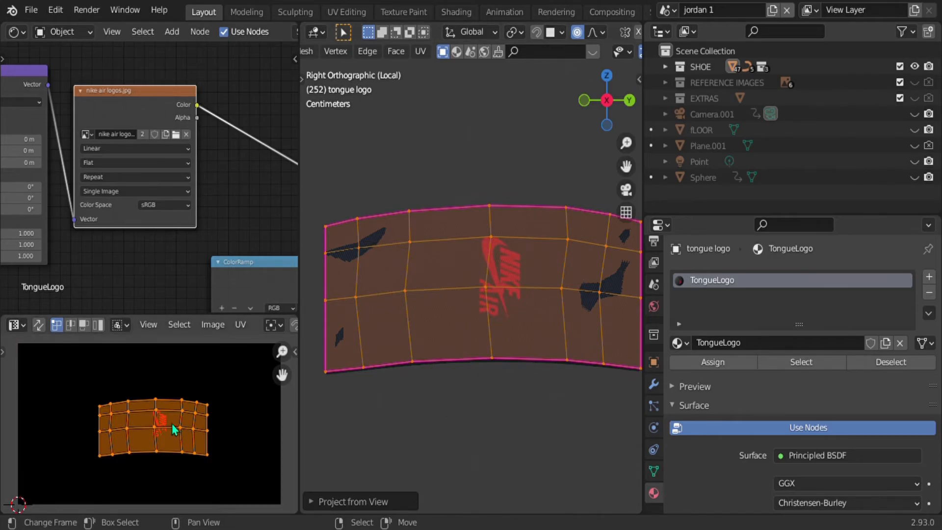
Enlarge the UV Editor, scale the tongue logo's UV island down slightly and rotate it 90 degrees.
scroll(178, 430, "up", 1)
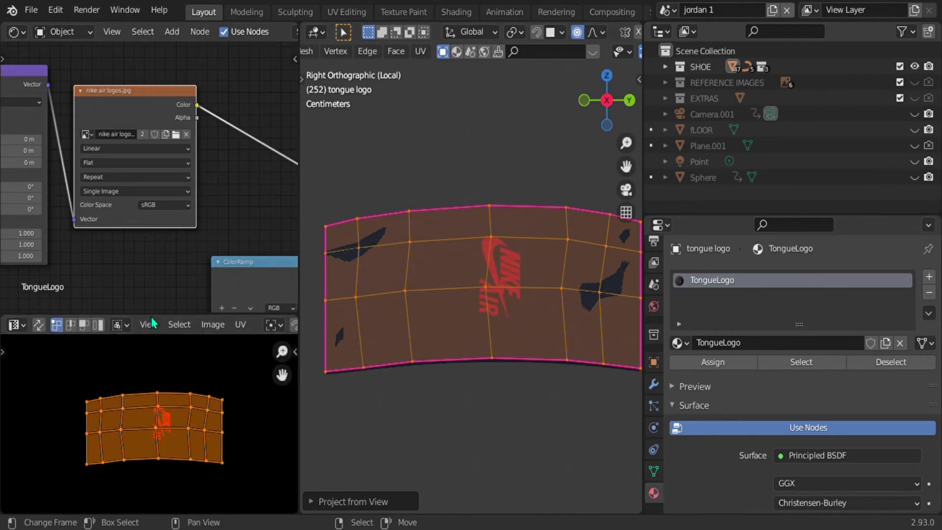
left_click_drag(153, 322, 156, 170)
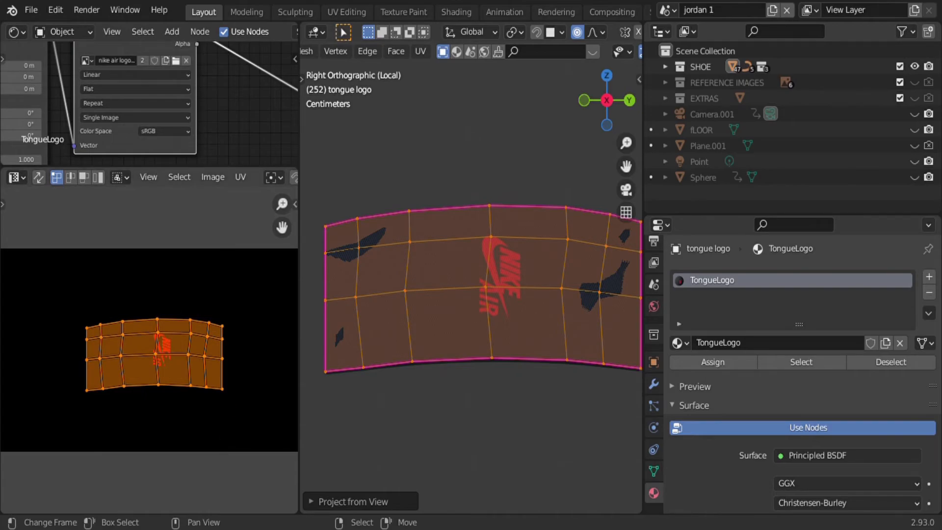
key("s")
left_click(196, 395)
type("r90")
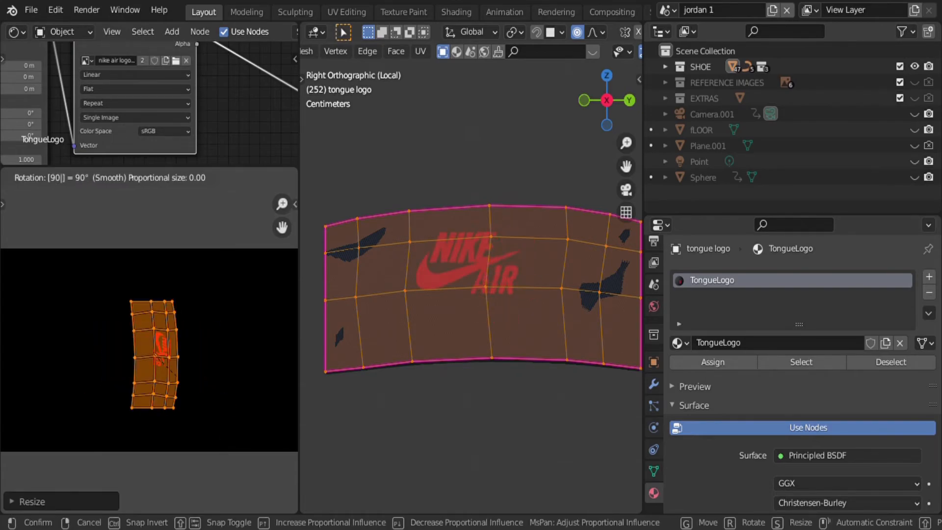
left_click(199, 398)
Move and shrink the rotated UV island over the image's Nike Air logo so the logo fills the tongue patch.
key("g")
left_click(197, 396)
key("s")
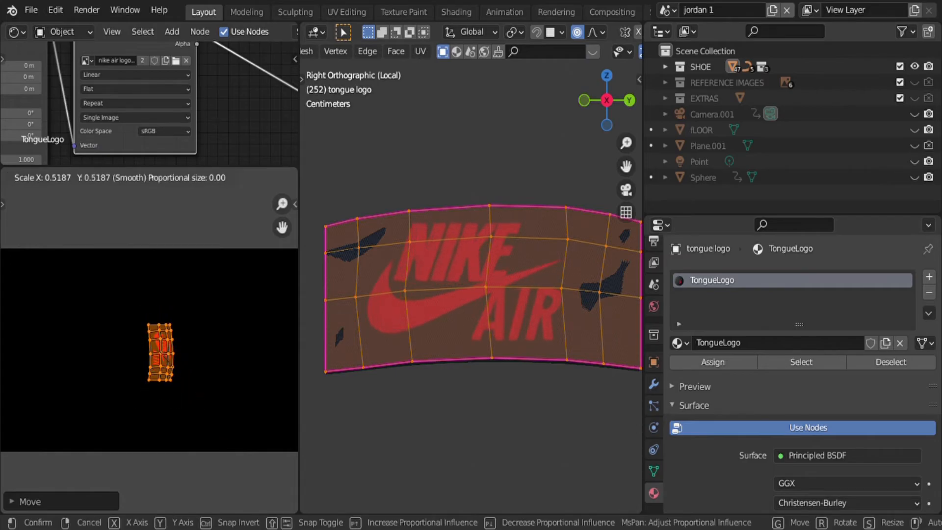
left_click(194, 390)
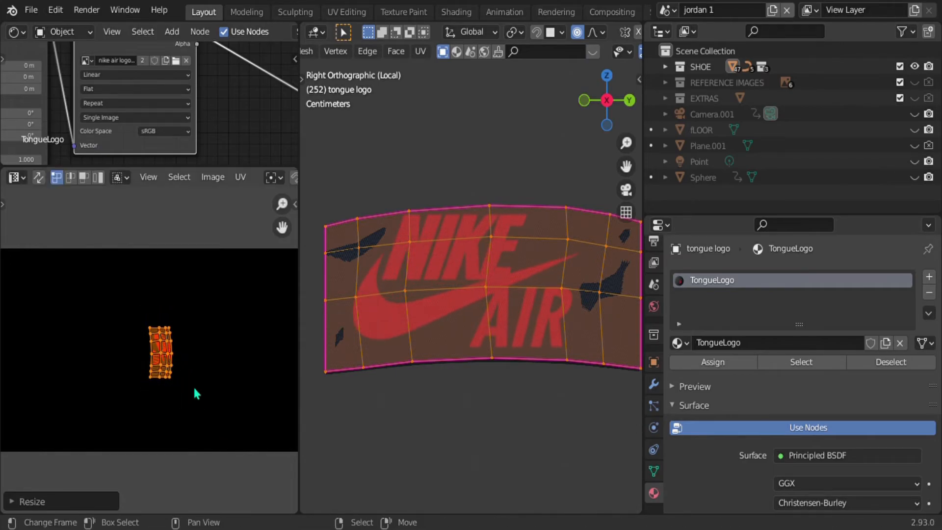
key("g")
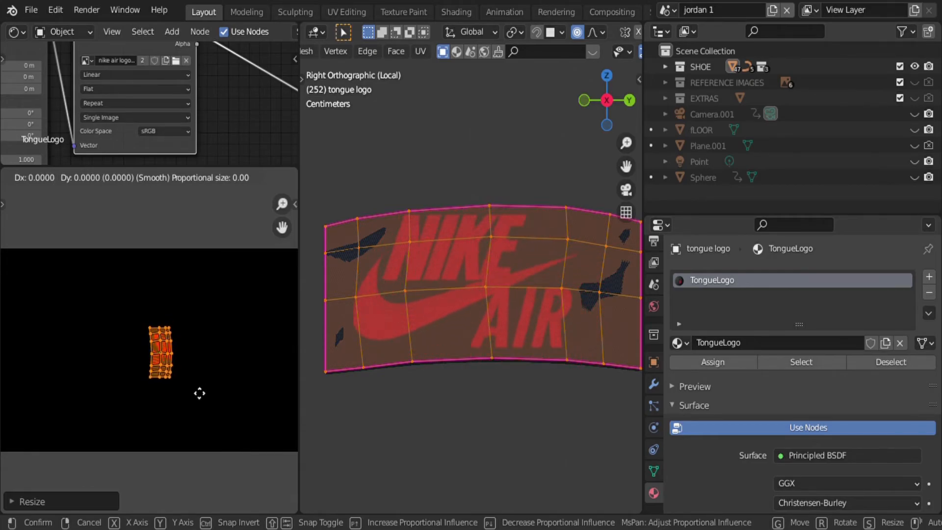
left_click(196, 388)
scroll(194, 387, "up", 5)
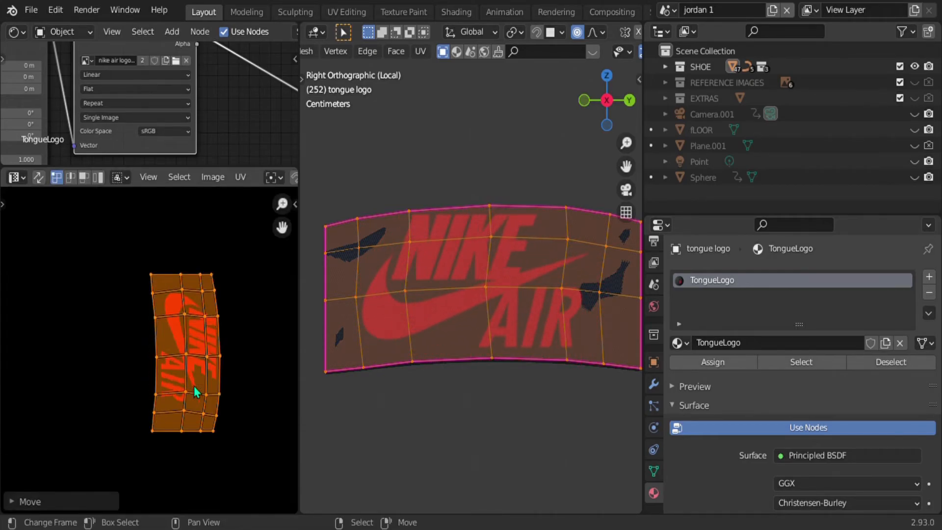
Fine-tune the UV island's position and scale over the Nike Air logo, leave mesh editing and check the patch from an angle.
key("g")
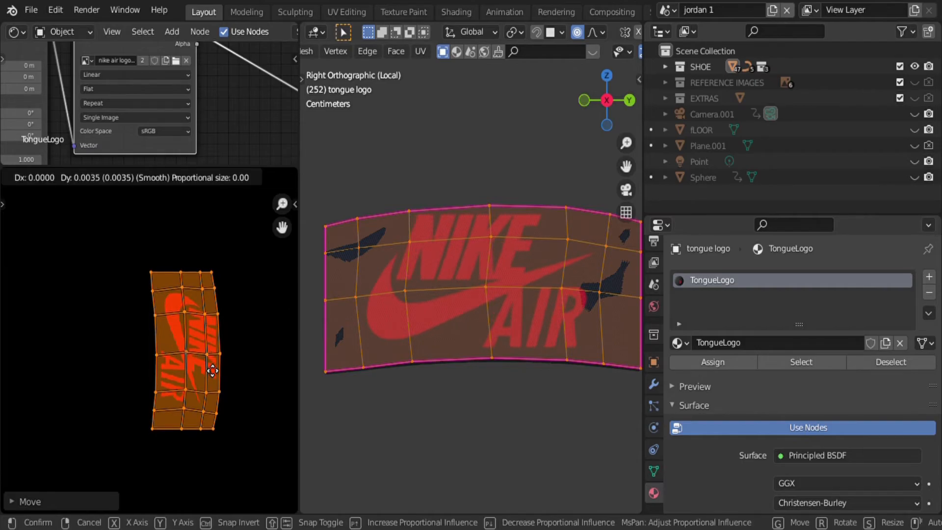
left_click(213, 370)
key("g")
key("x")
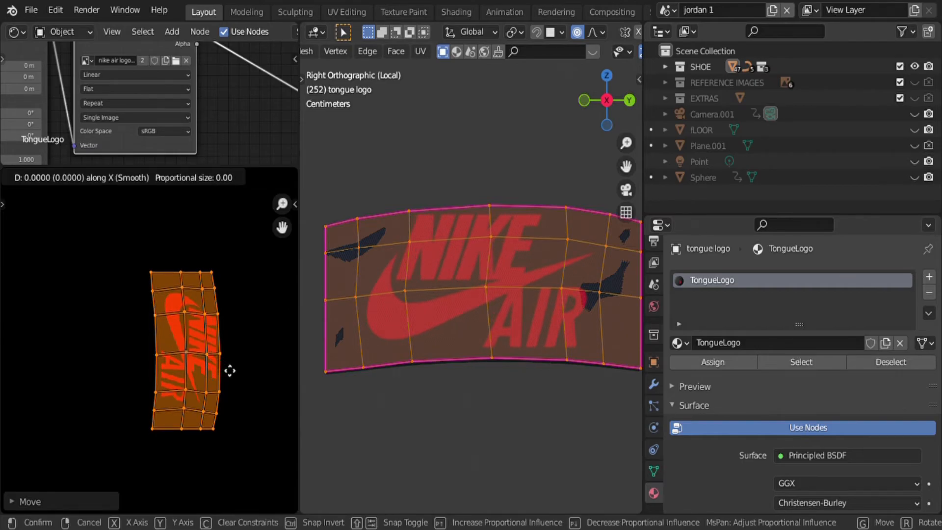
left_click(226, 366)
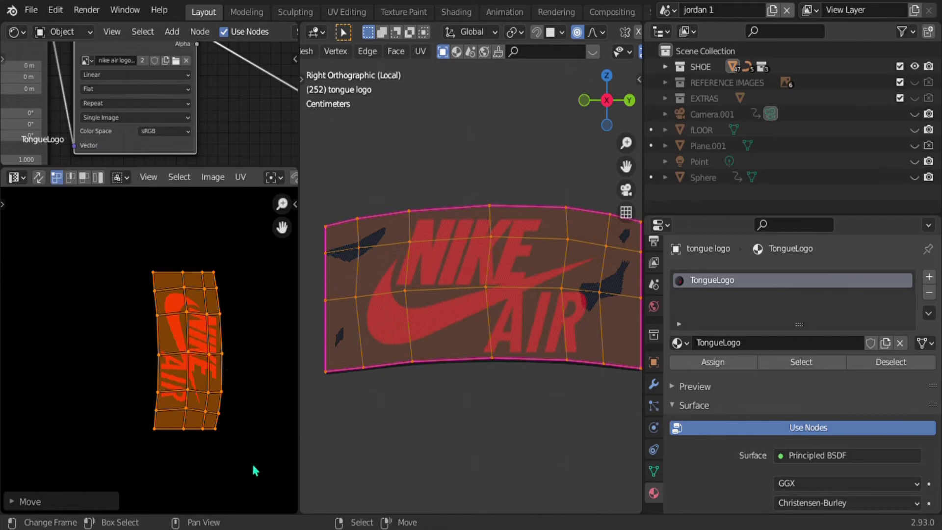
key("s")
left_click(252, 428)
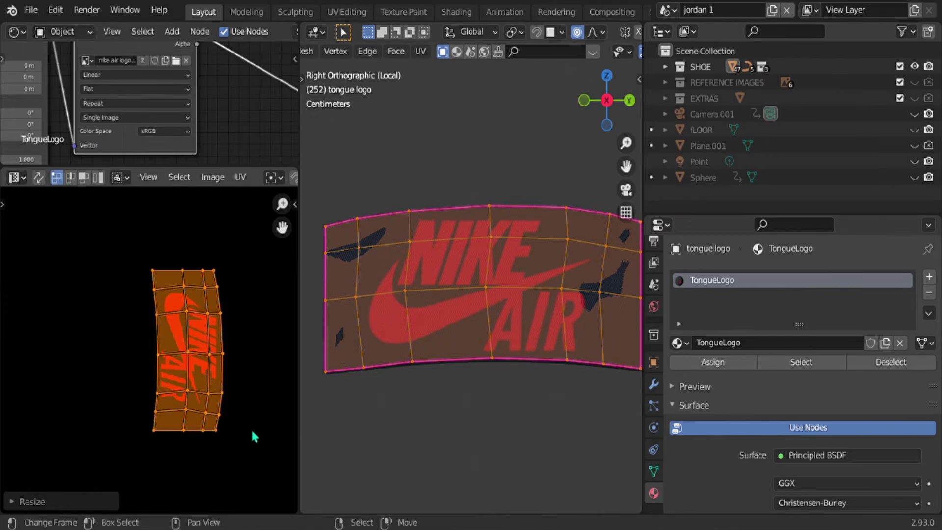
key("Tab")
left_click_drag(592, 93, 517, 208)
scroll(473, 289, "down", 3)
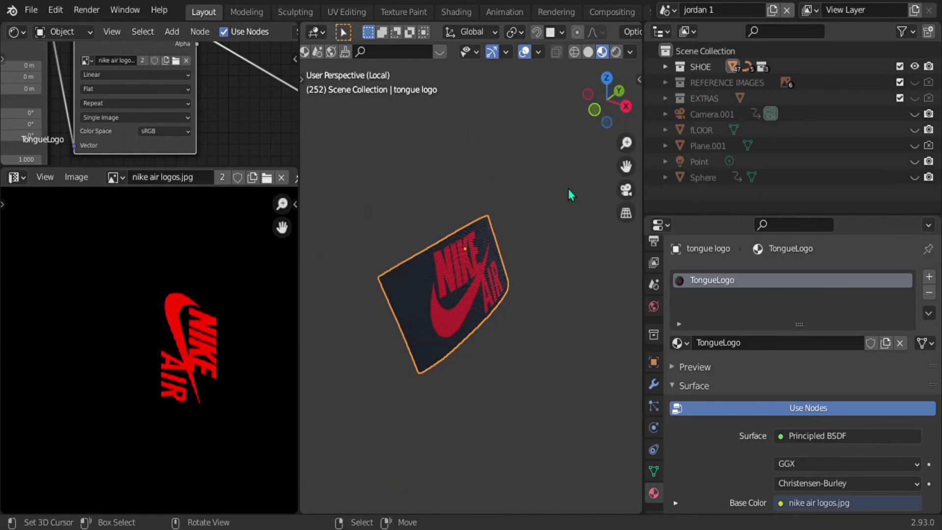
scroll(595, 112, "down", 3)
left_click_drag(596, 112, 538, 81)
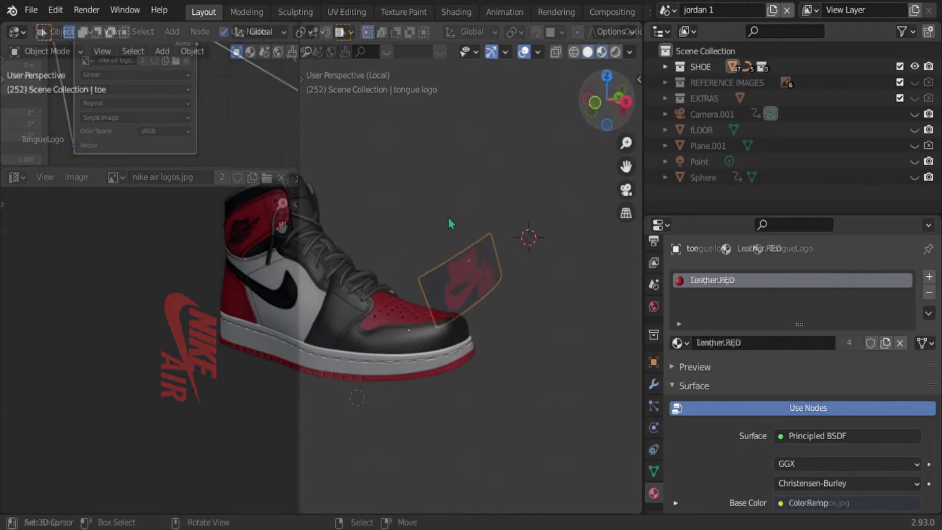
Select the shoe's red outsole and isolate it in local view.
middle_click_drag(357, 343, 353, 410)
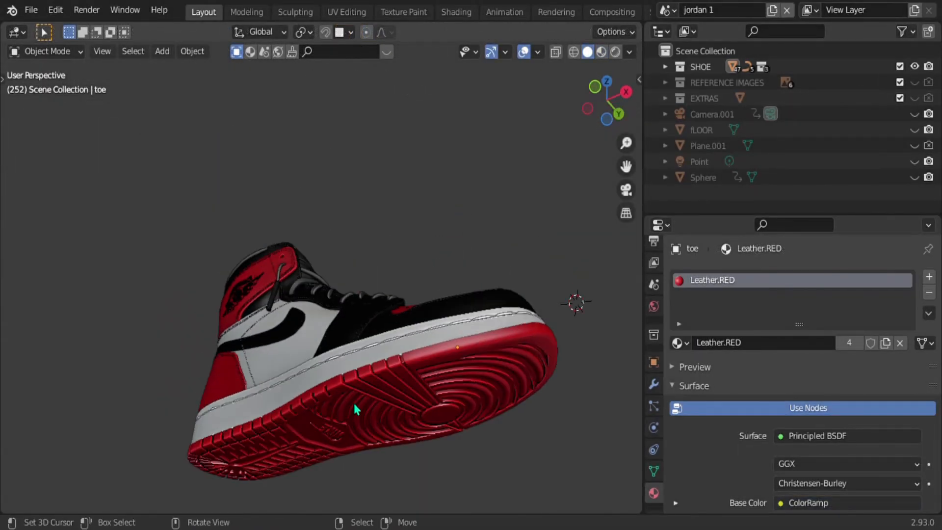
left_click(361, 395)
middle_click_drag(304, 251, 314, 383)
key("KP_Divide")
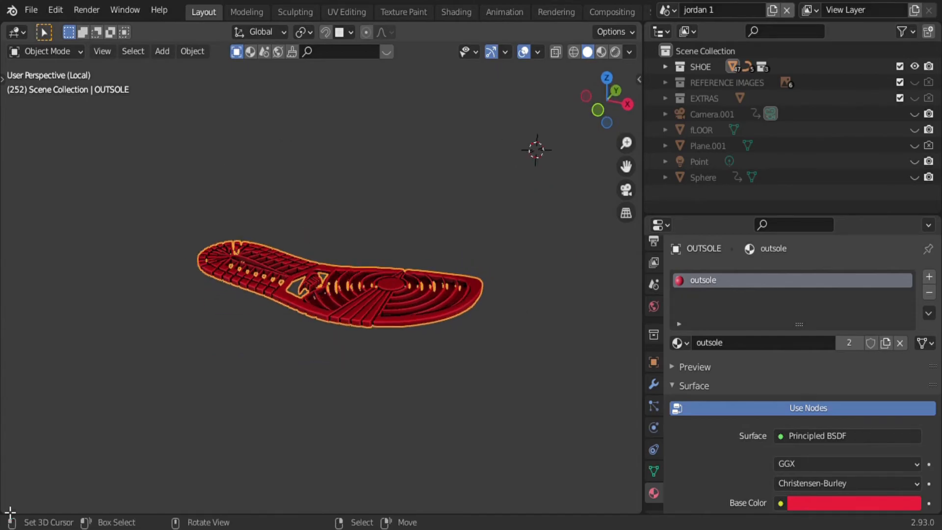
Split the 3D viewport vertically and turn one half into a Shader Editor with its sidebar hidden.
left_click(293, 515)
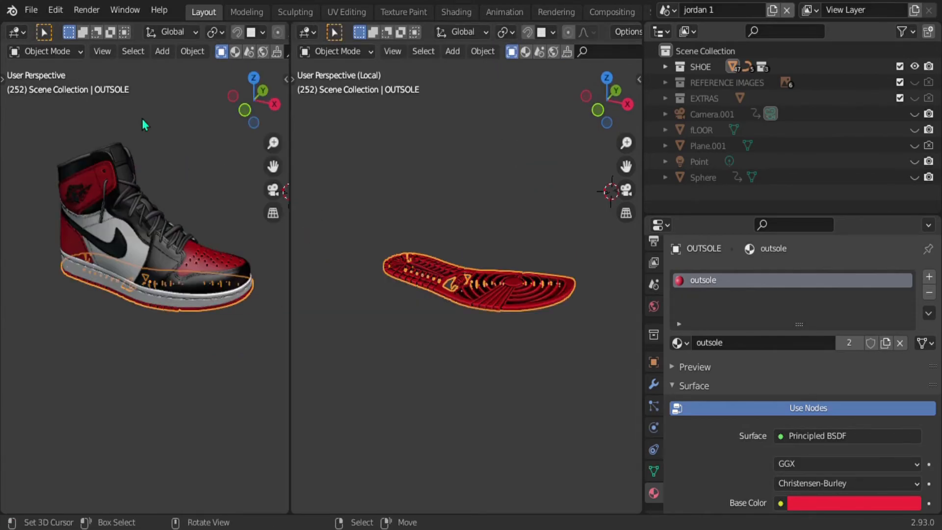
left_click(21, 36)
left_click(39, 179)
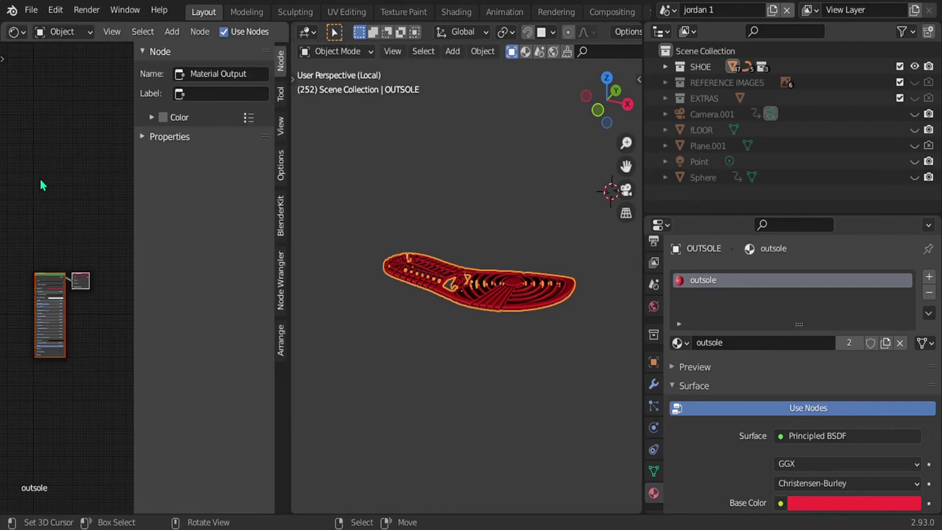
key("n")
scroll(455, 301, "up", 2)
Display the outsole in Material Preview shading and view its circular tread up close from below.
key("z")
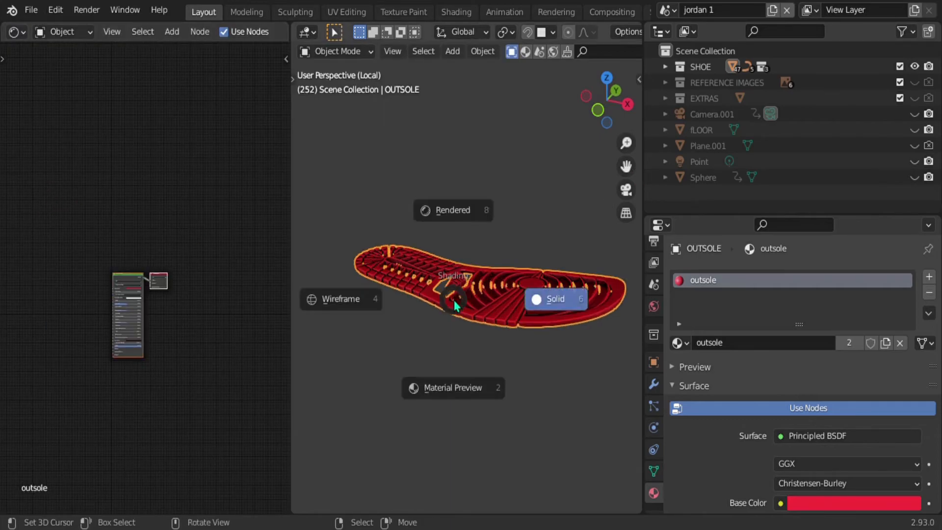
left_click(461, 383)
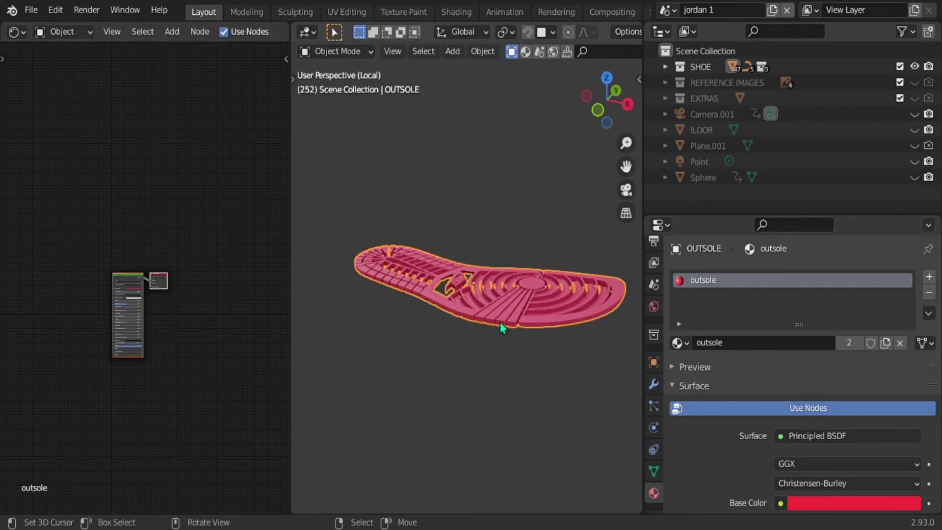
scroll(500, 320, "up", 2)
middle_click_drag(489, 290, 541, 106)
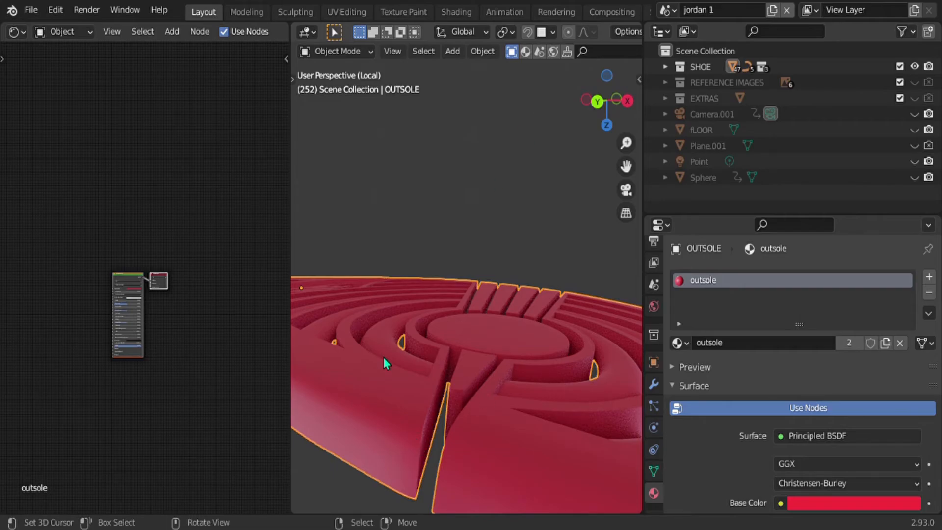
Add a Musgrave Texture node to the outsole material, placed well before the Principled BSDF with room for more nodes.
scroll(125, 316, "up", 5)
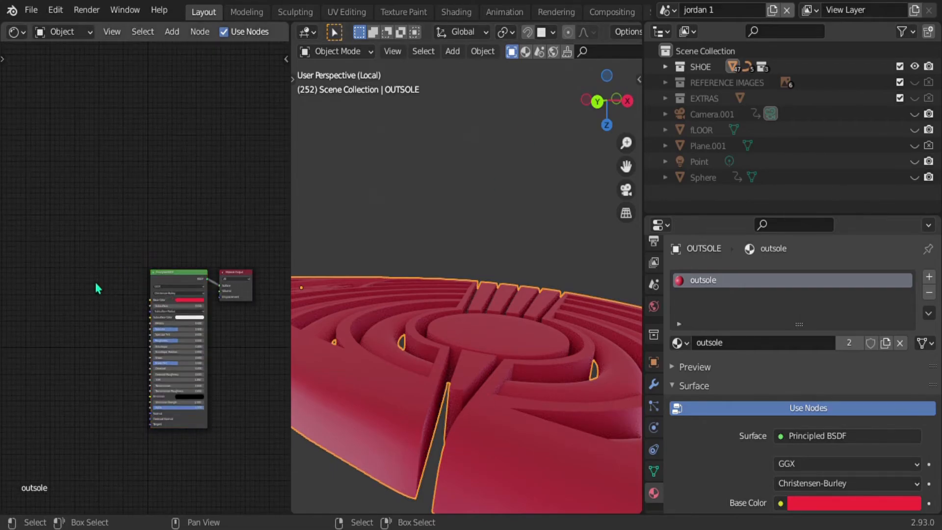
key("shift+a")
mouse_move(67, 361)
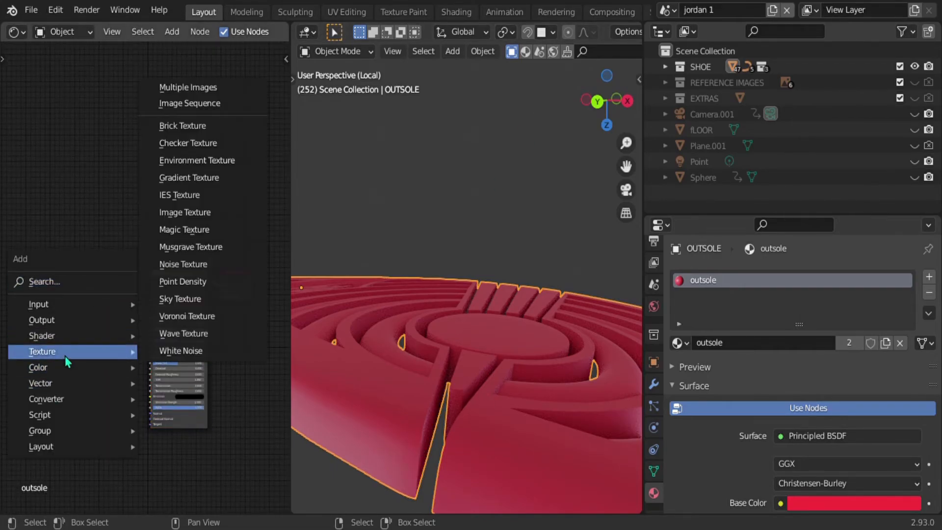
left_click(201, 254)
left_click(16, 319)
middle_click_drag(71, 275, 147, 224)
left_click_drag(123, 280, 74, 375)
Add a Bump node between the Musgrave Texture and the Principled BSDF.
key("shift+a")
left_click(157, 220)
type("bump")
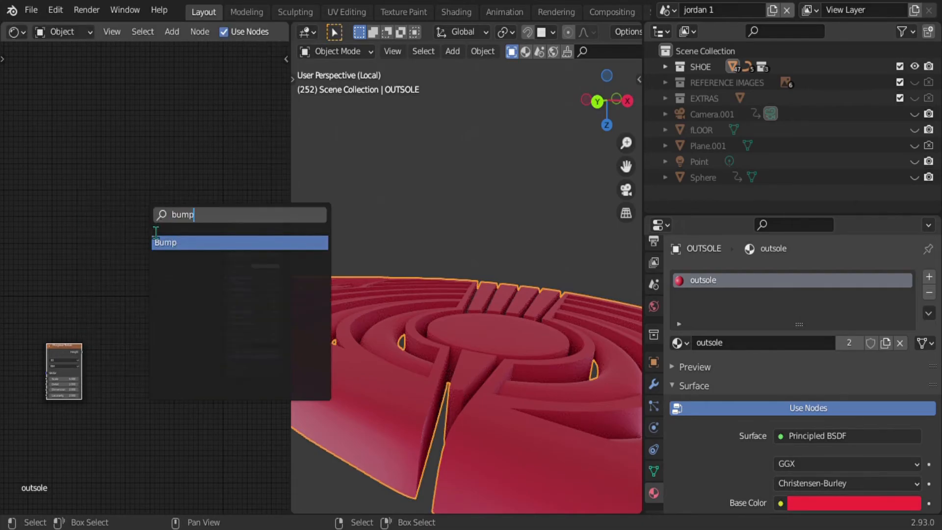
left_click(193, 243)
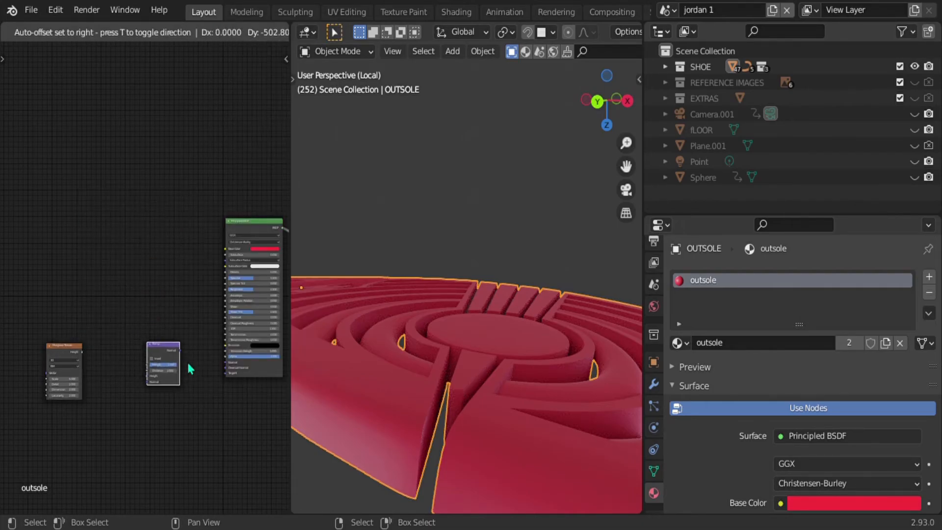
left_click(188, 365)
left_click_drag(153, 362, 182, 368)
Add a ColorRamp node between the Musgrave Texture and the Bump node.
key("shift+a")
left_click(149, 294)
type("col")
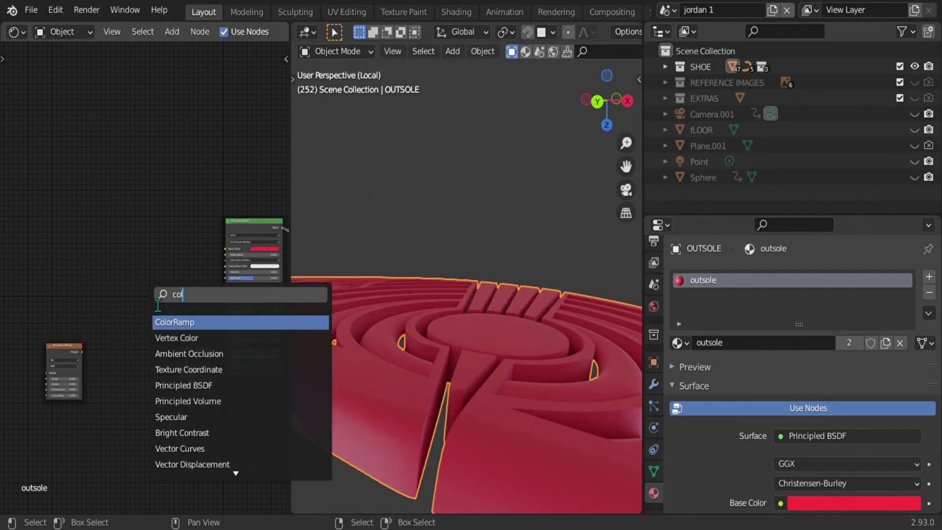
left_click(168, 324)
left_click(126, 370)
scroll(126, 370, "up", 2)
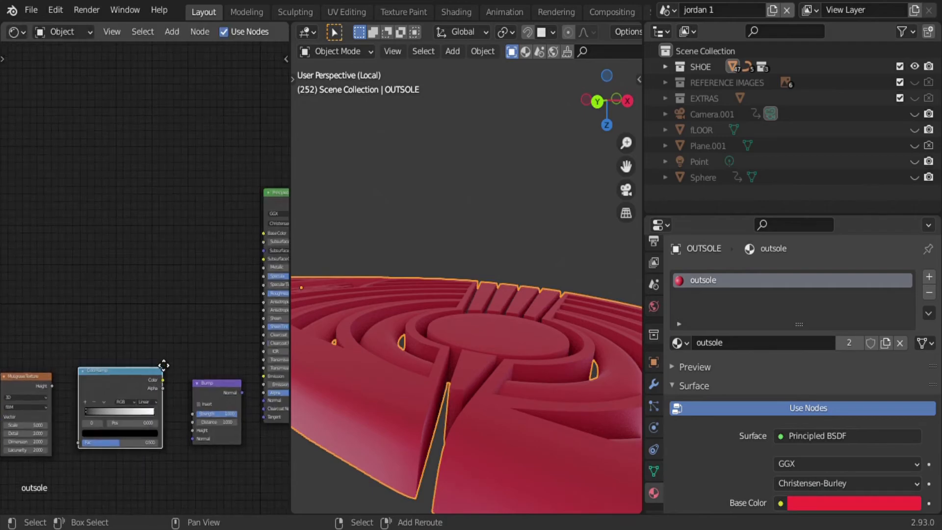
Connect Musgrave Height to the ColorRamp's Fac, its Color to Bump Height, and Bump Normal to the Principled BSDF's Normal.
middle_click_drag(84, 380, 92, 209)
left_click_drag(91, 270, 65, 211)
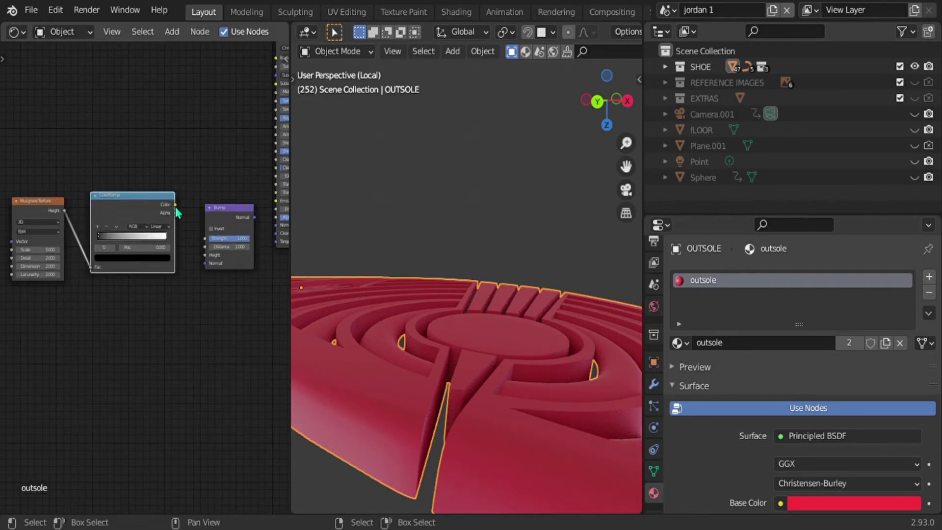
left_click_drag(175, 205, 205, 254)
scroll(196, 243, "down", 3, "ctrl")
left_click_drag(196, 217, 217, 225)
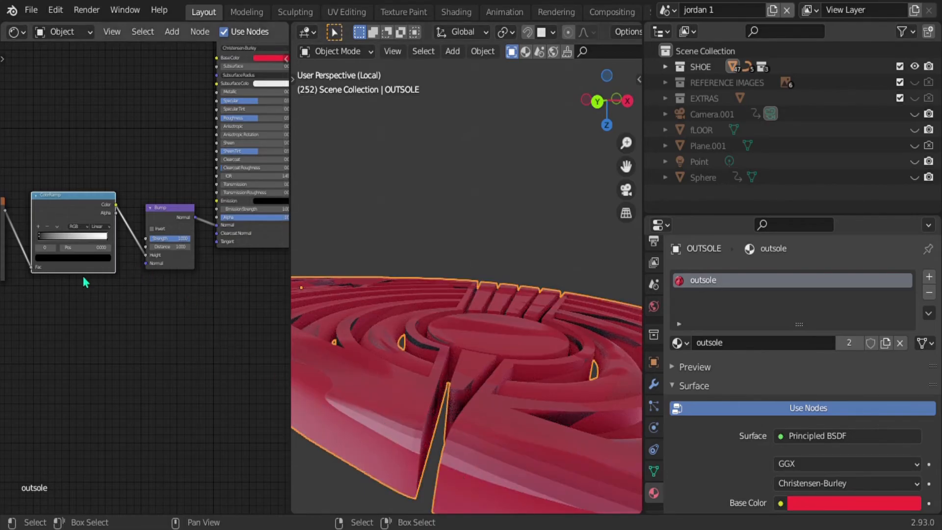
Raise the Musgrave Texture's scale to about 87.7.
scroll(81, 274, "up", 2)
middle_click_drag(97, 252, 169, 208, "shift")
middle_click_drag(72, 260, 92, 278, "shift")
left_click_drag(43, 218, 99, 218)
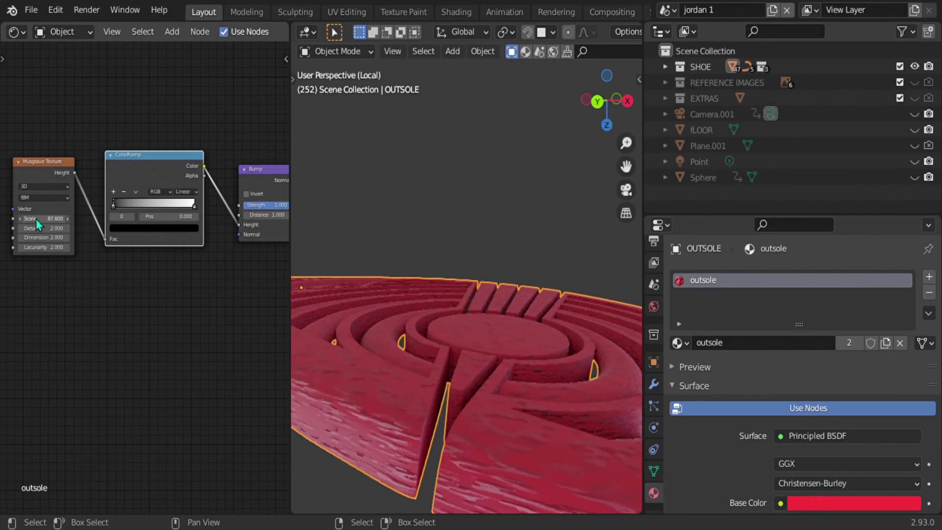
Add the texture mapping setup to the Musgrave Texture and raise its scale to about 277.5.
left_click(36, 169)
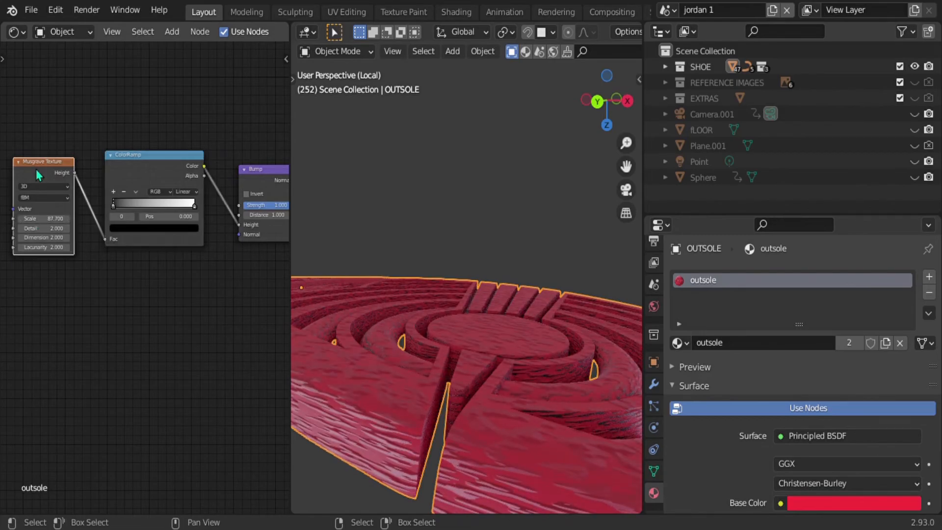
key("ctrl+t")
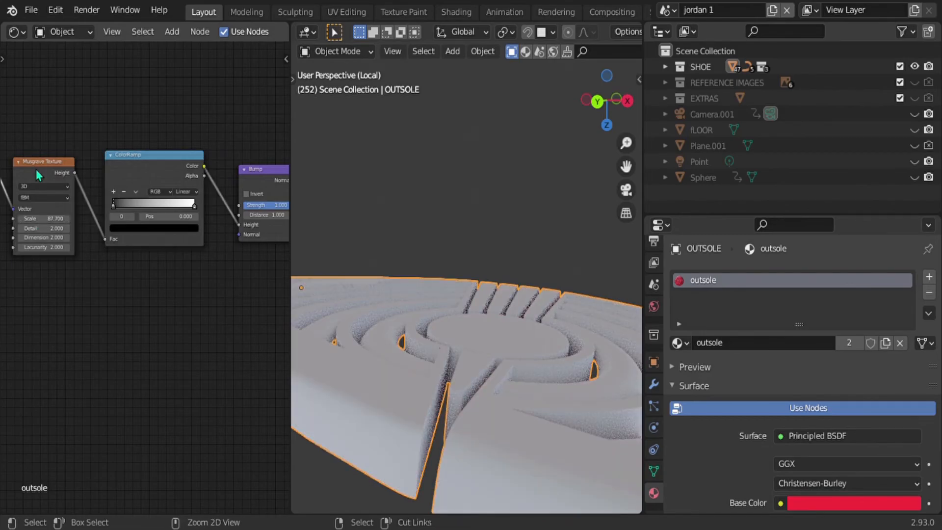
left_click_drag(44, 218, 167, 219)
mouse_move(382, 405)
middle_mouse_down()
mouse_move(386, 420)
mouse_move(383, 393)
middle_mouse_up()
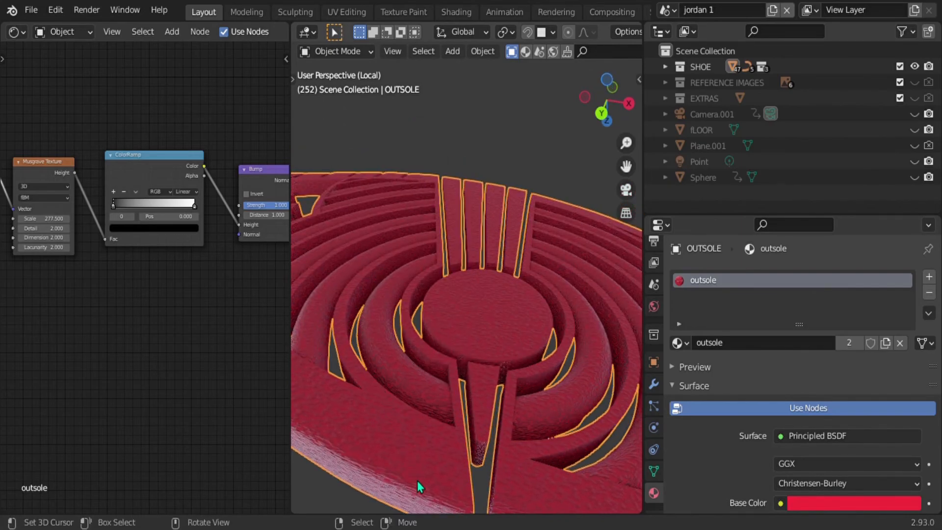
Reduce the Bump node's strength to about 0.34, judging the grain on the outsole's side wall.
middle_click_drag(196, 229, 135, 226)
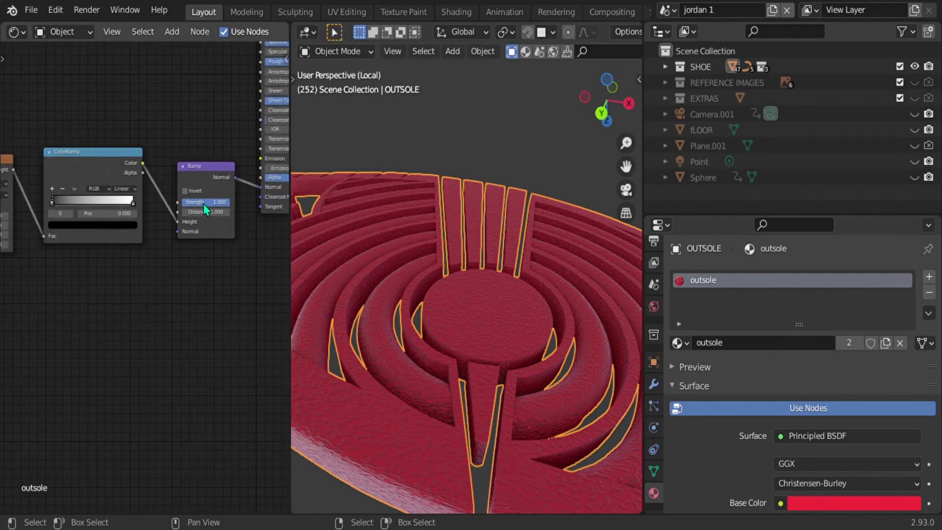
left_click_drag(206, 202, 196, 202)
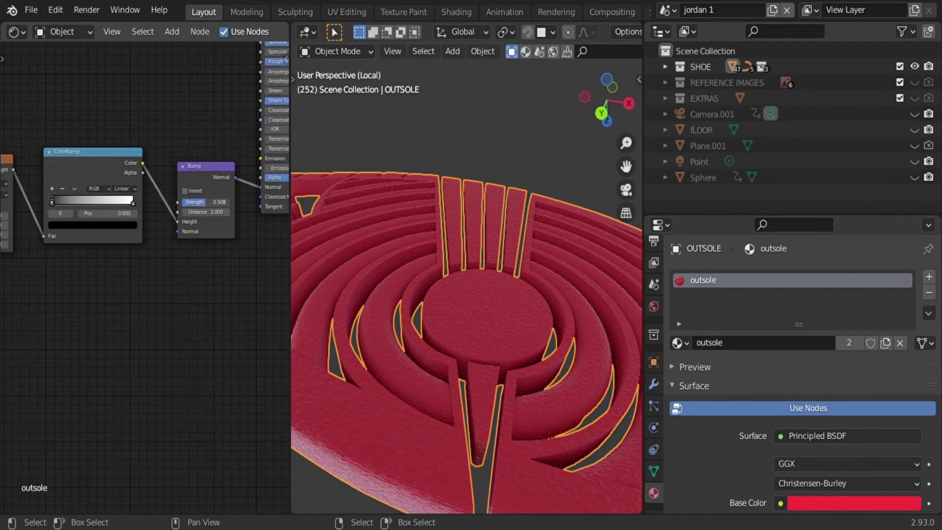
key("ctrl+z")
mouse_move(55, 266)
middle_mouse_down()
mouse_move(229, 269)
mouse_move(223, 260)
mouse_move(324, 249)
middle_mouse_up()
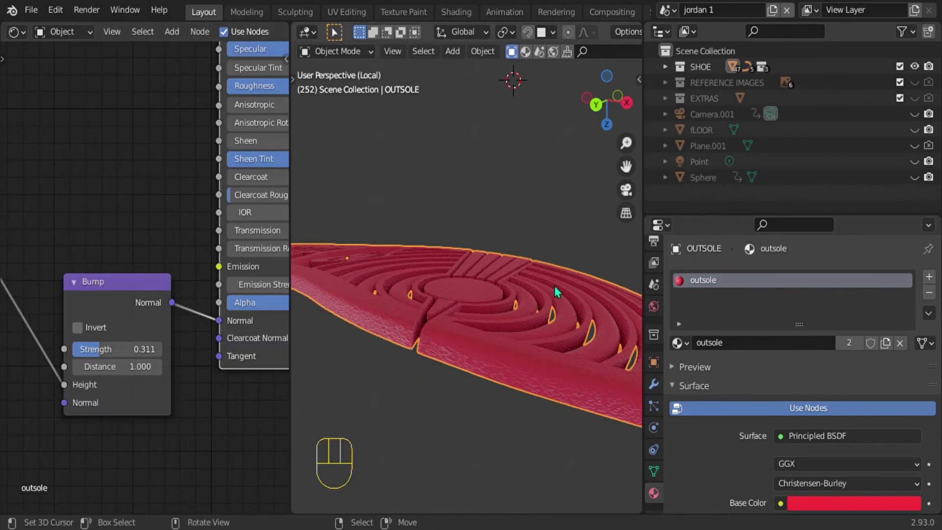
middle_click_drag(553, 290, 451, 331)
scroll(452, 332, "up", 3)
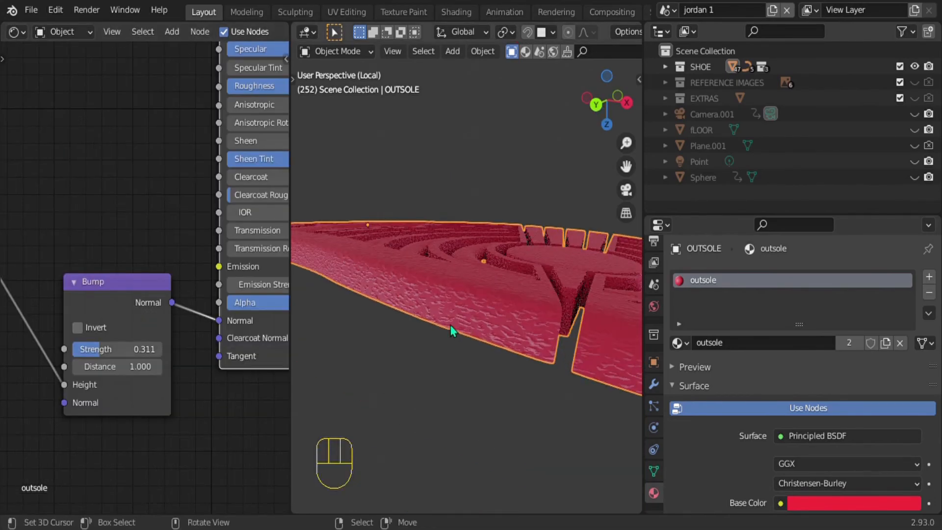
mouse_move(122, 349)
left_mouse_down()
mouse_move(139, 349)
mouse_move(122, 349)
left_mouse_up()
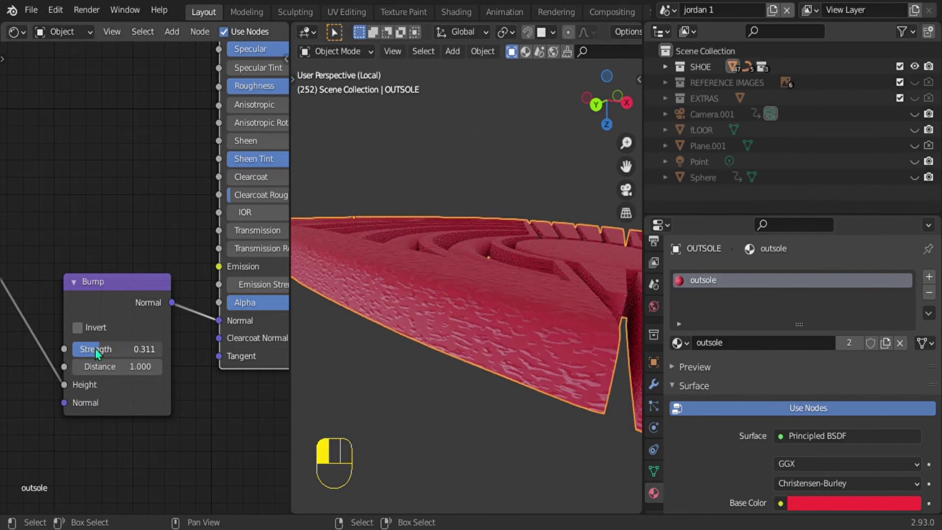
Tighten the ColorRamp by moving its black stop to about 0.08 and its white stop to about 0.28.
middle_click_drag(119, 324, 269, 303)
middle_click_drag(88, 284, 157, 304)
mouse_move(73, 324)
left_mouse_down()
mouse_move(113, 329)
mouse_move(62, 329)
left_mouse_up()
left_click_drag(181, 328, 86, 337)
left_click_drag(201, 324, 77, 325)
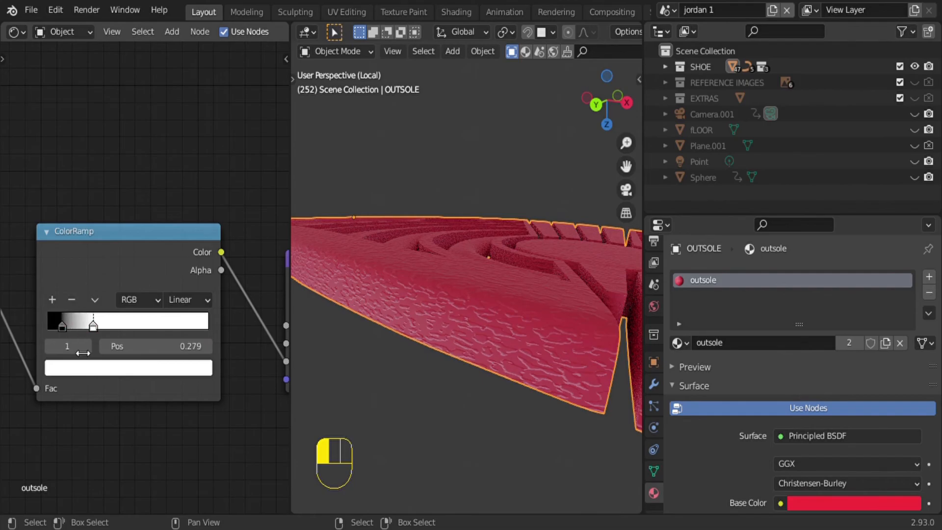
Lighten the ColorRamp's black stop to a mid grey.
left_click(62, 327)
left_click(112, 364)
left_click_drag(177, 235, 178, 152)
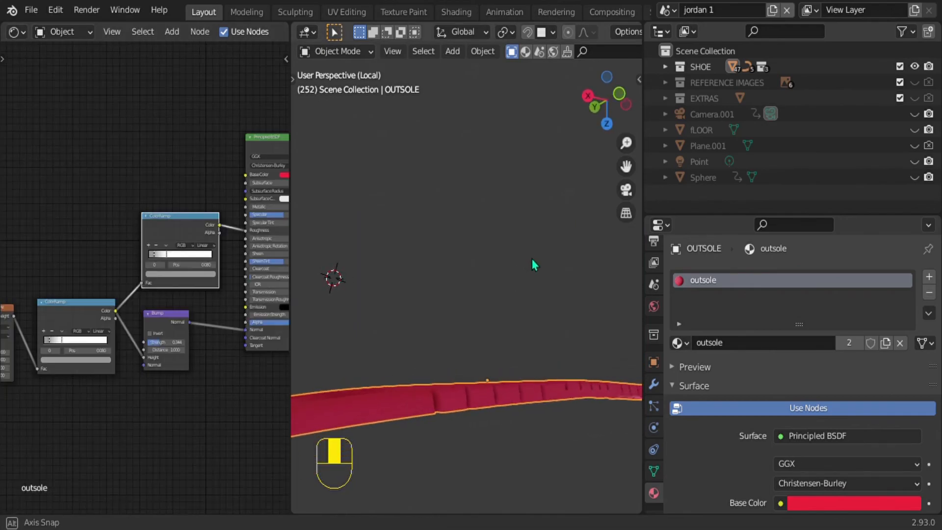
Place the 3D cursor on the outsole's round tread pad, add a point light there and move it off the tread along Z.
middle_click_drag(531, 257, 374, 395)
middle_click_drag(450, 356, 391, 382)
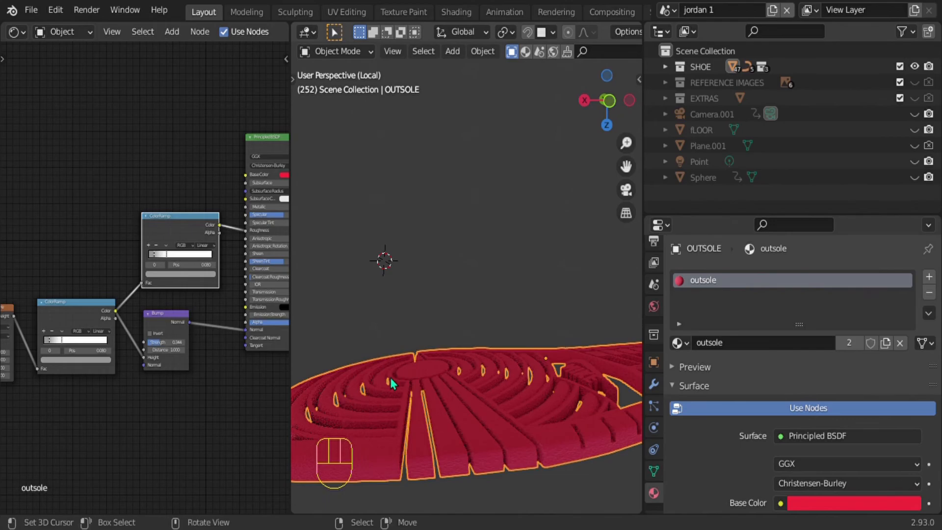
left_click(416, 368)
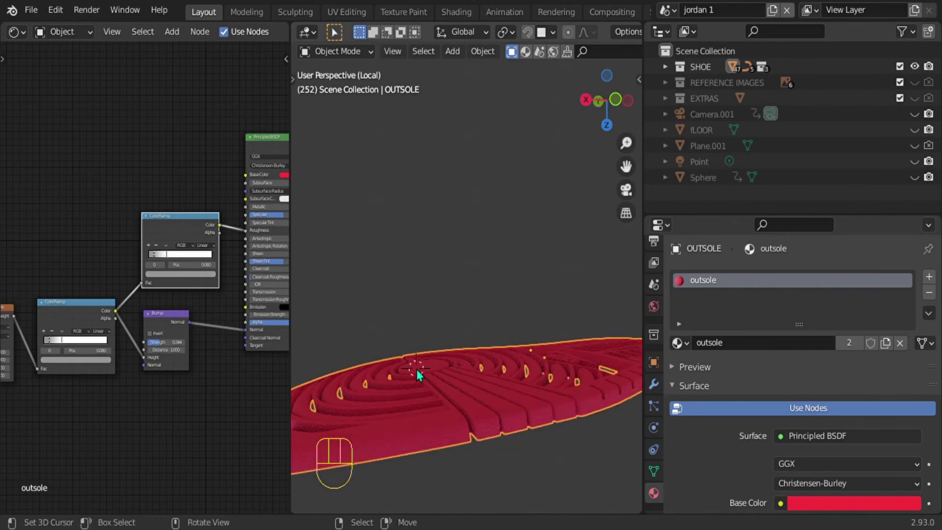
key("shift+a")
mouse_move(358, 407)
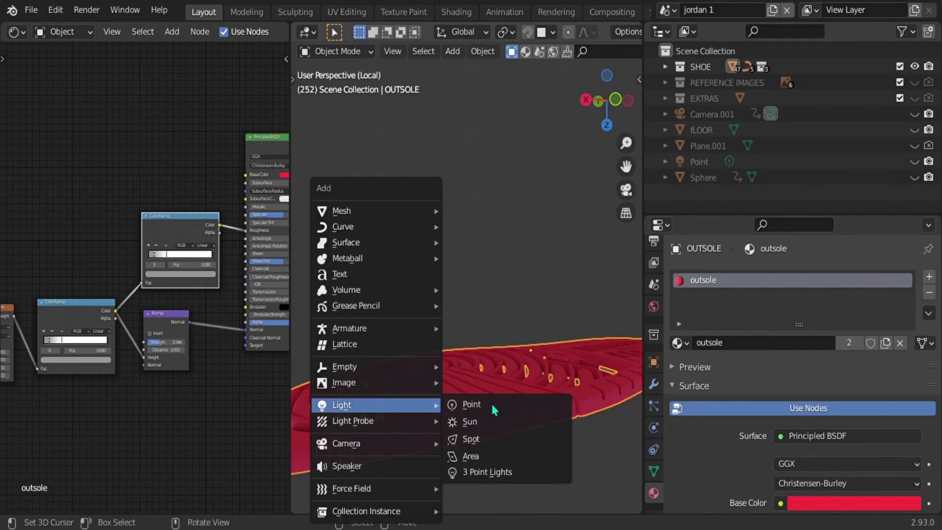
left_click(492, 404)
key("g")
key("z")
left_click(395, 350)
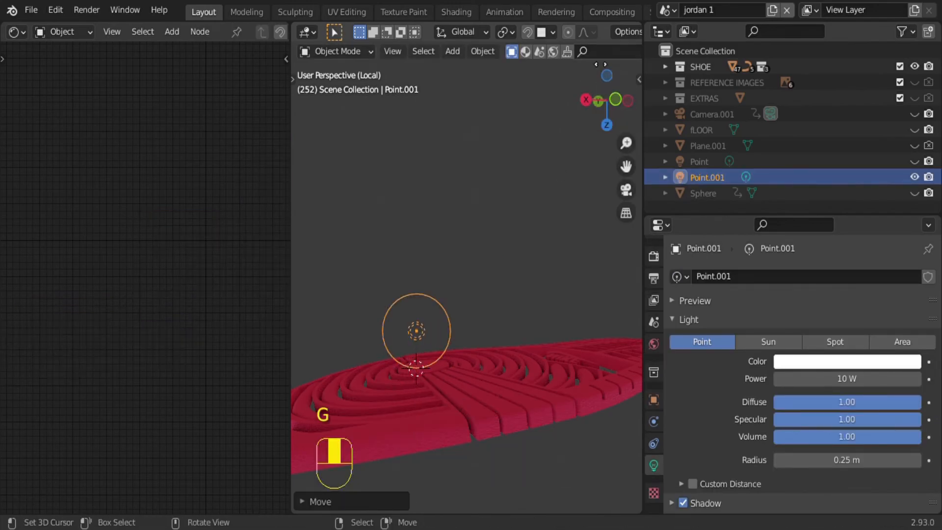
Enable scene lights in the Material Preview viewport shading.
scroll(523, 51, "right", 5)
left_click(630, 52)
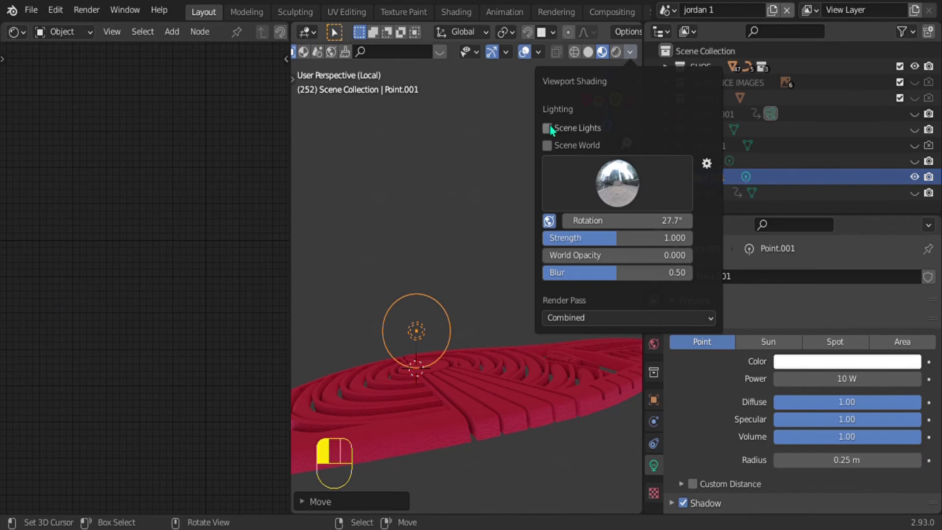
left_click(548, 128)
Shift the point light farther from the tread along Z and raise its power to about 67.1 W to check the rubber grain.
middle_click_drag(598, 368, 455, 370)
key("g")
key("z")
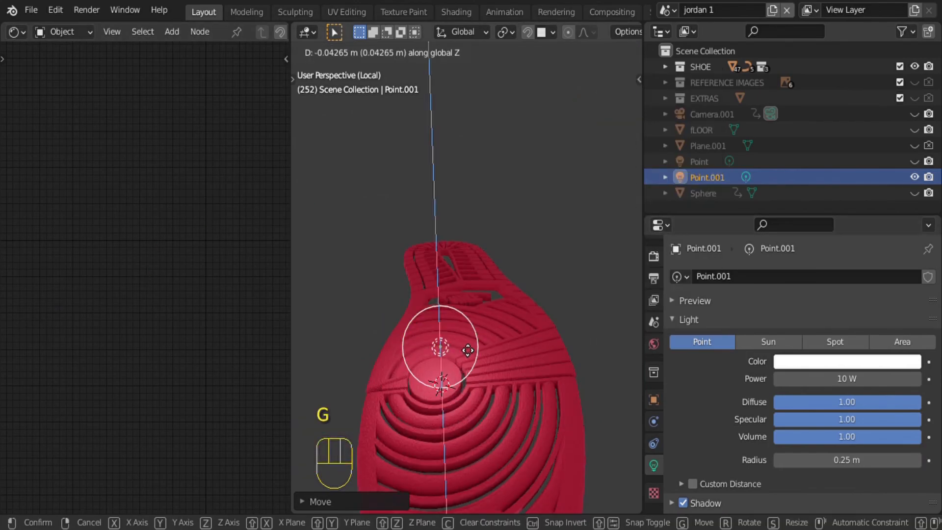
left_click(820, 378)
left_click_drag(820, 379, 863, 379)
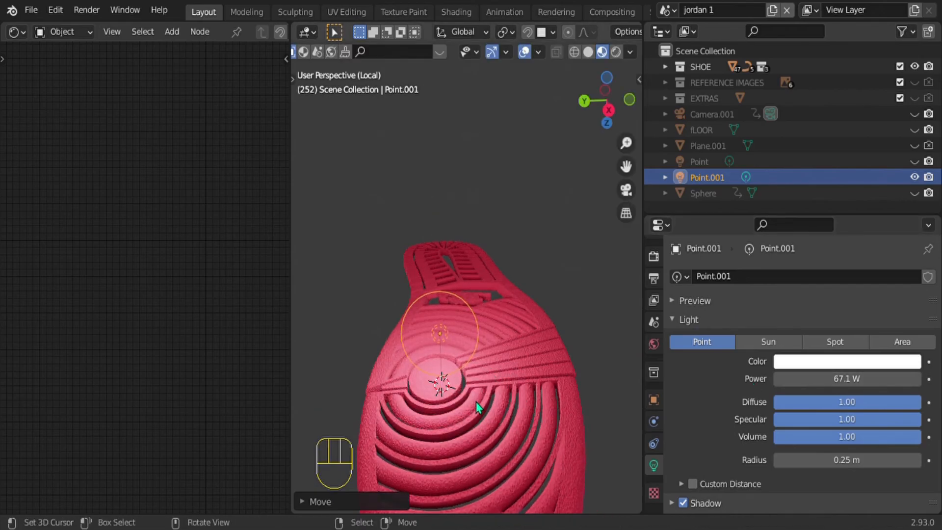
scroll(471, 439, "up", 3)
middle_click_drag(440, 446, 463, 409)
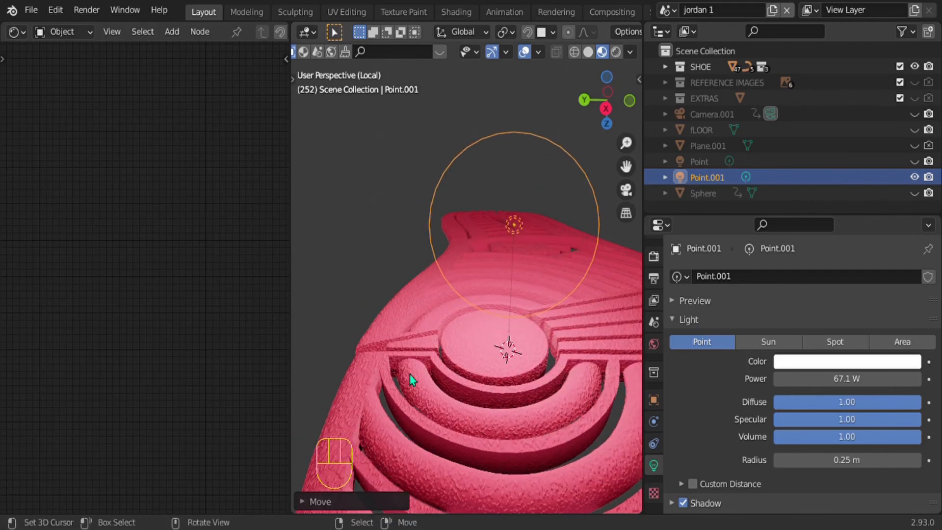
middle_click_drag(412, 379, 411, 403)
middle_click_drag(495, 392, 430, 345)
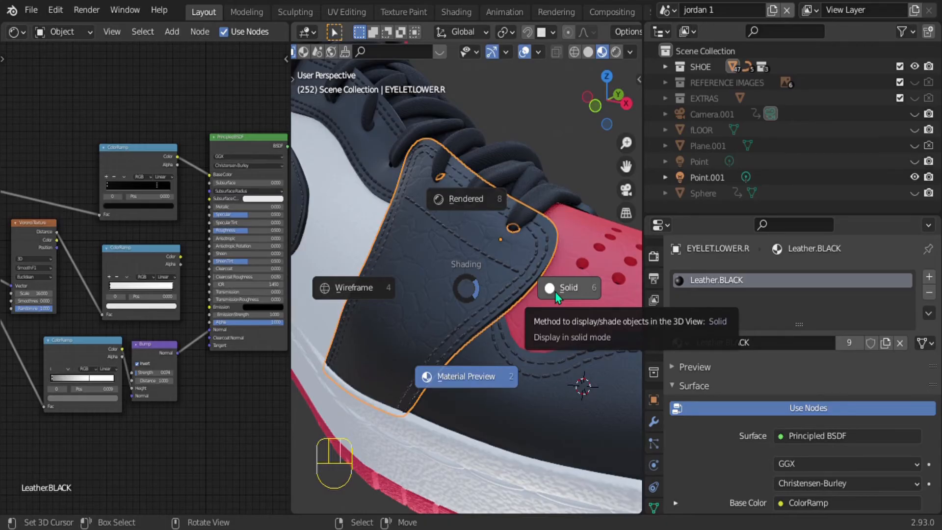
Switch the viewport to Solid shading and view the whole shoe.
left_click(556, 295)
scroll(465, 297, "down", 8)
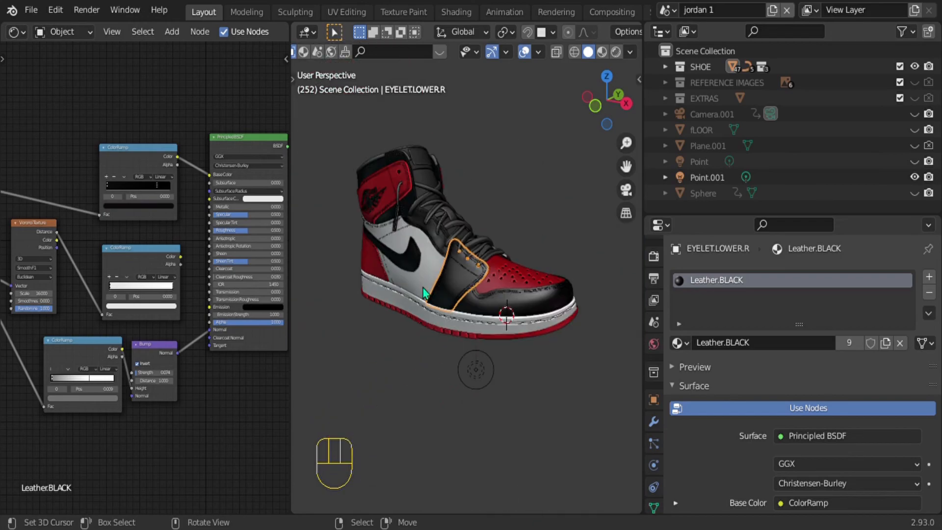
middle_click_drag(453, 256, 480, 202)
middle_click_drag(396, 274, 609, 292)
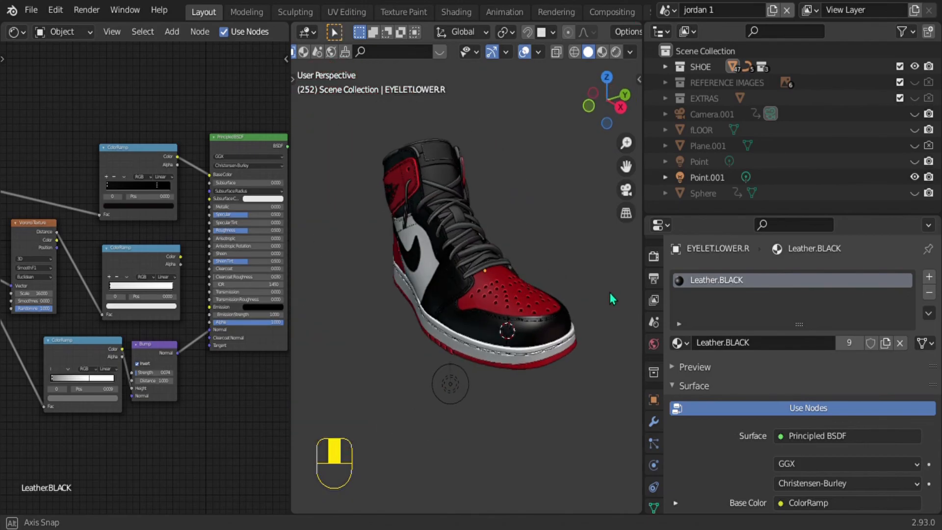
Delete the point light below the shoe.
right_click(448, 384)
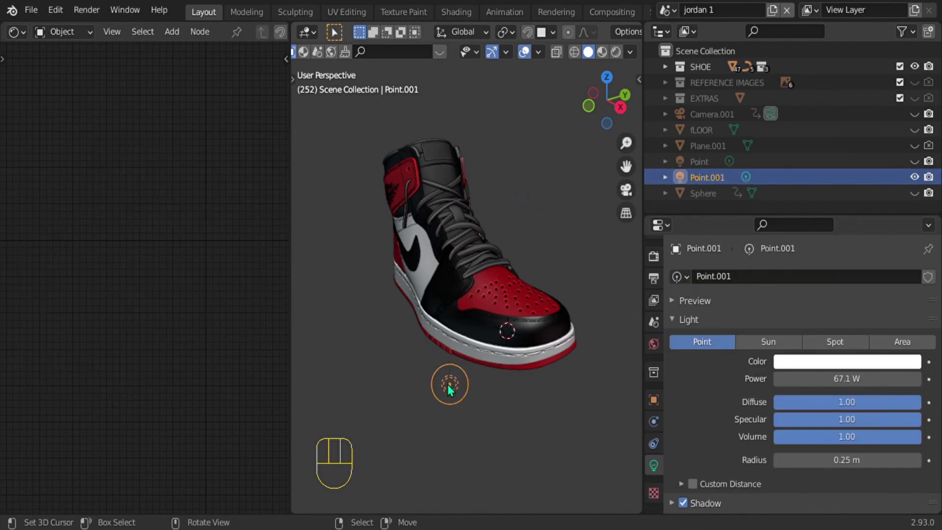
key("Delete")
middle_click_drag(422, 354, 464, 337)
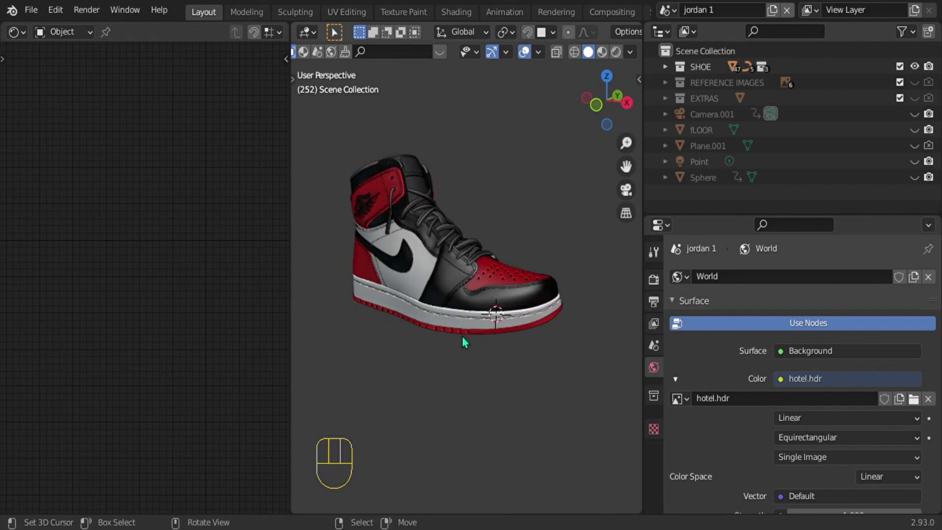